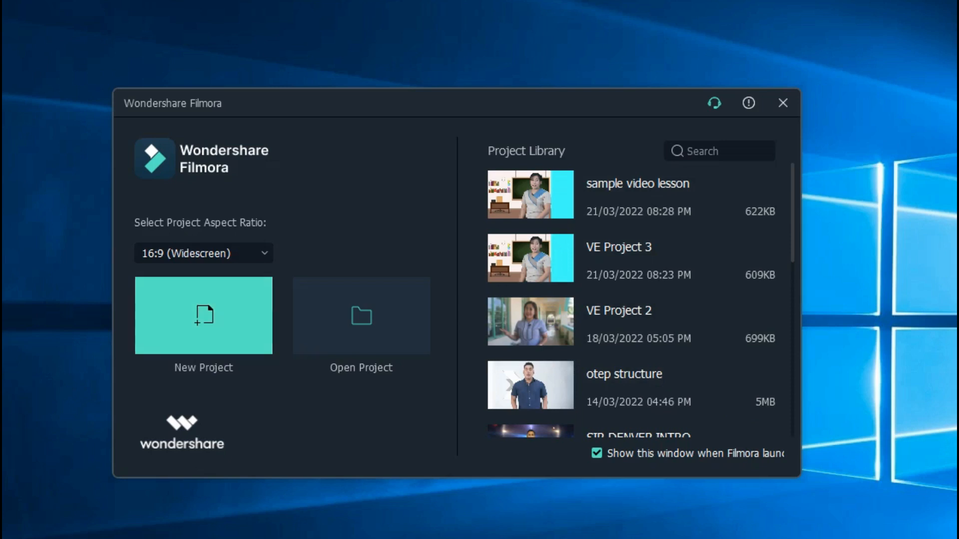
Step: Create a new project with the 16:9 (Widescreen) aspect ratio
click(203, 253)
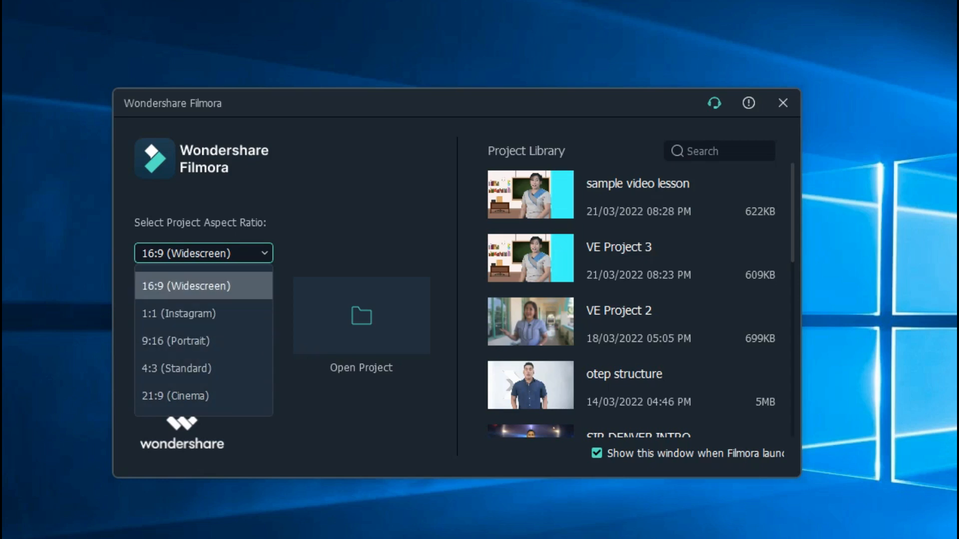
key(Return)
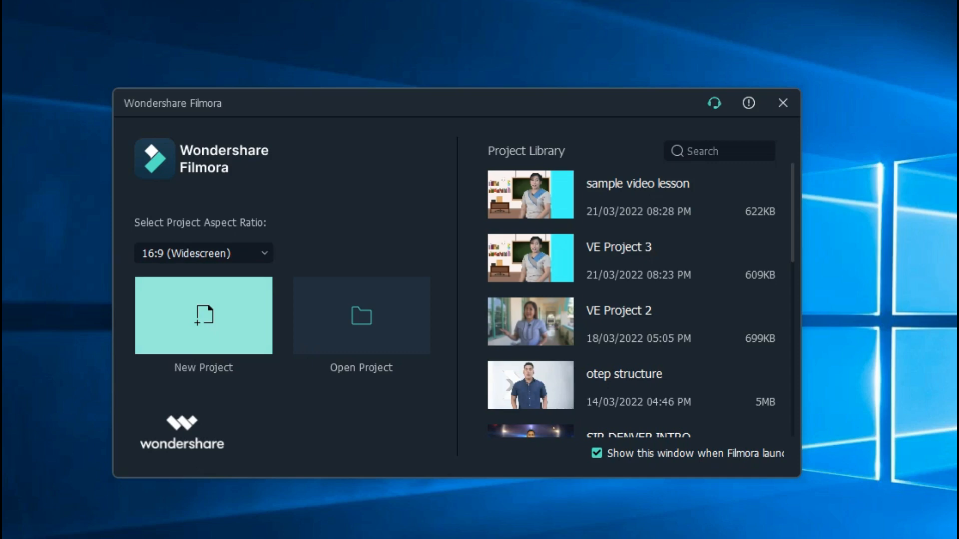
click(204, 316)
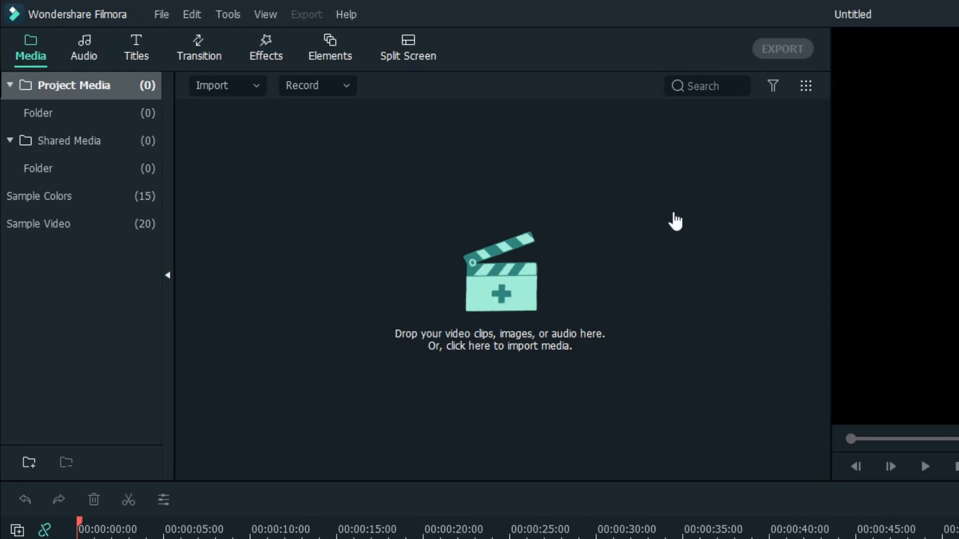
Step: Look through the Audio, Titles, Effects, Elements and Split Screen libraries and return to the Media library
click(83, 54)
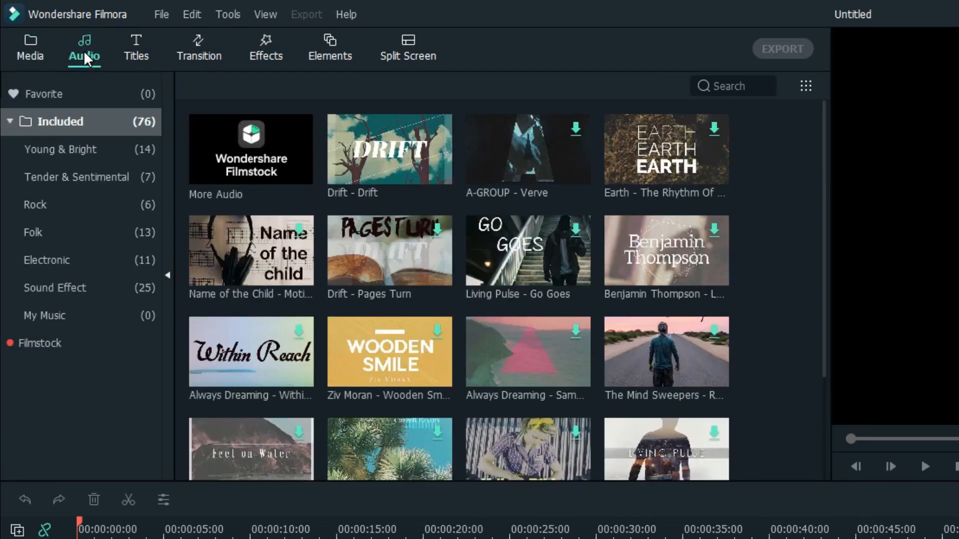
click(133, 55)
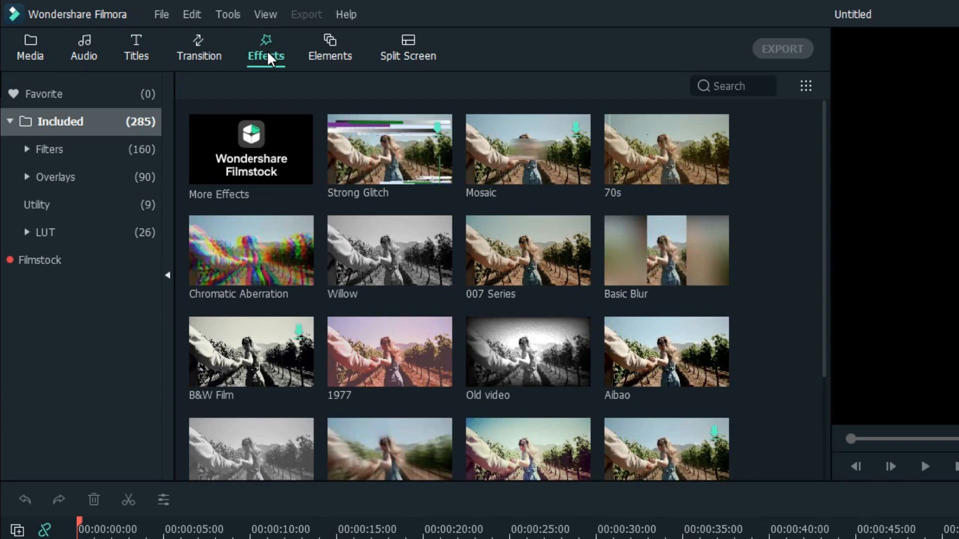
click(341, 60)
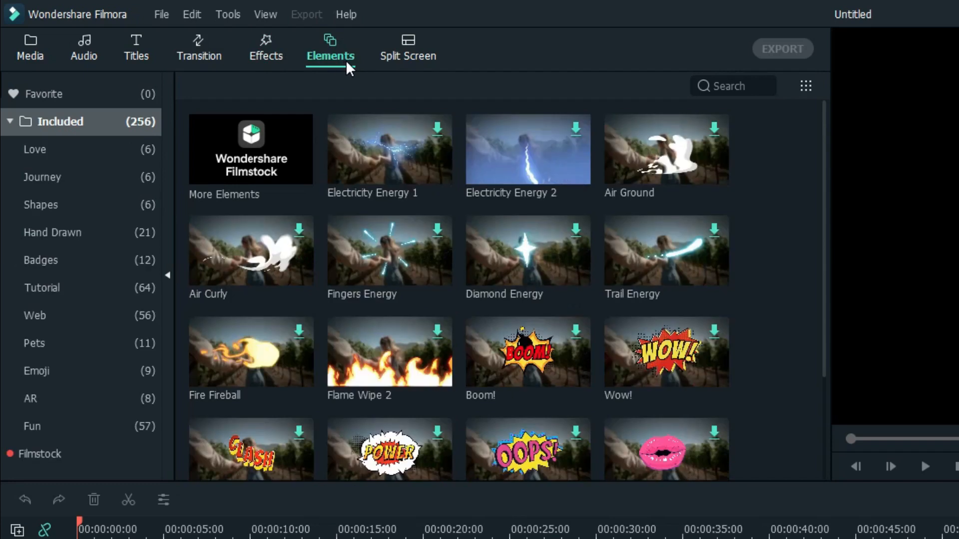
click(405, 46)
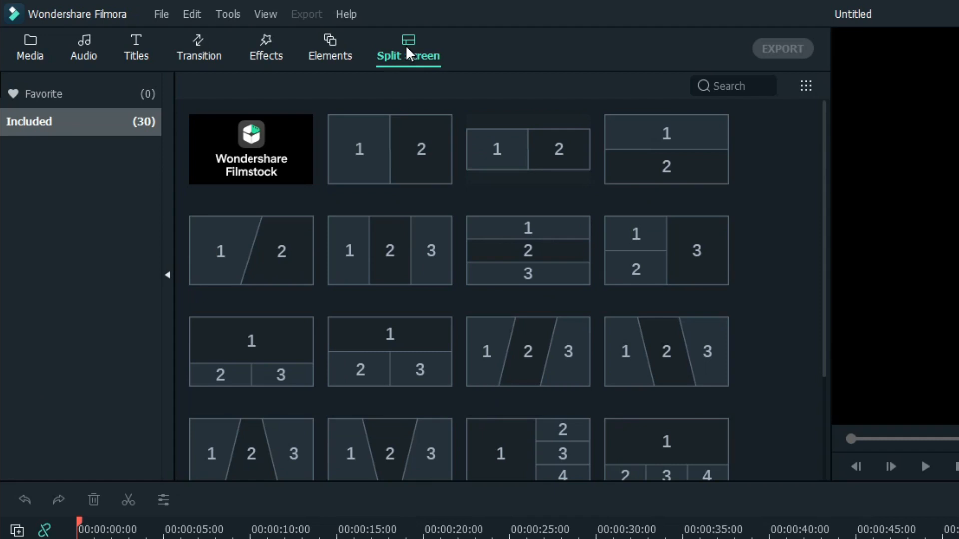
click(31, 44)
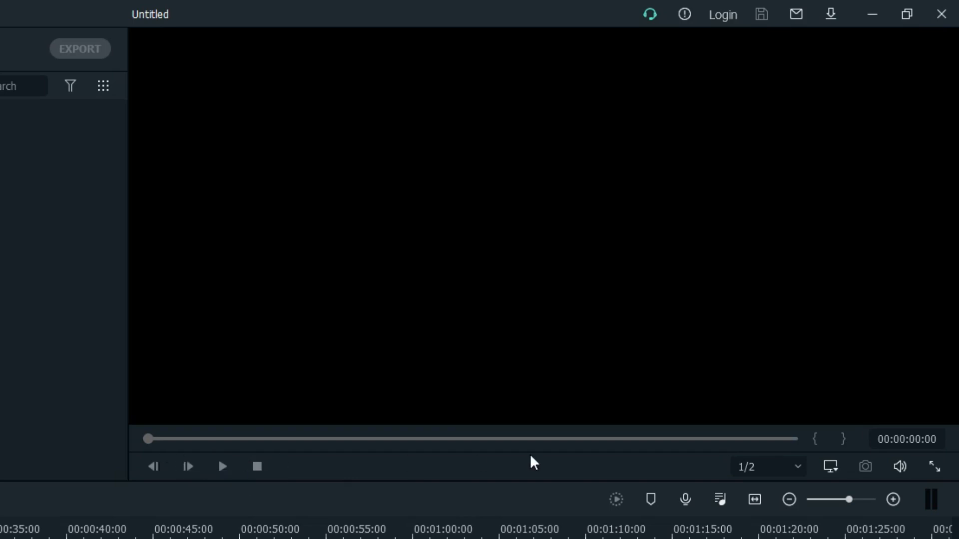
Step: View the preview in full screen, exit it, and show the preview's volume slider
click(941, 475)
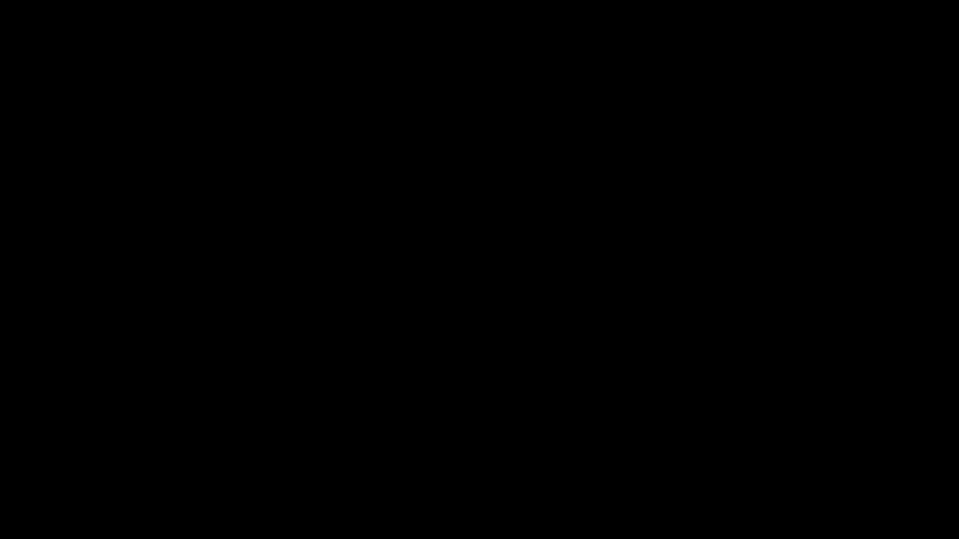
key(Escape)
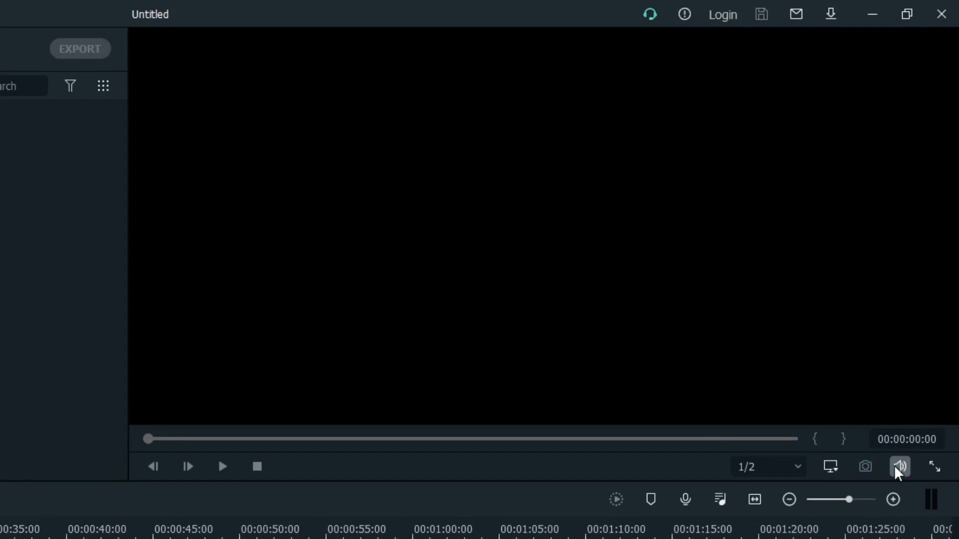
mouse_move(899, 472)
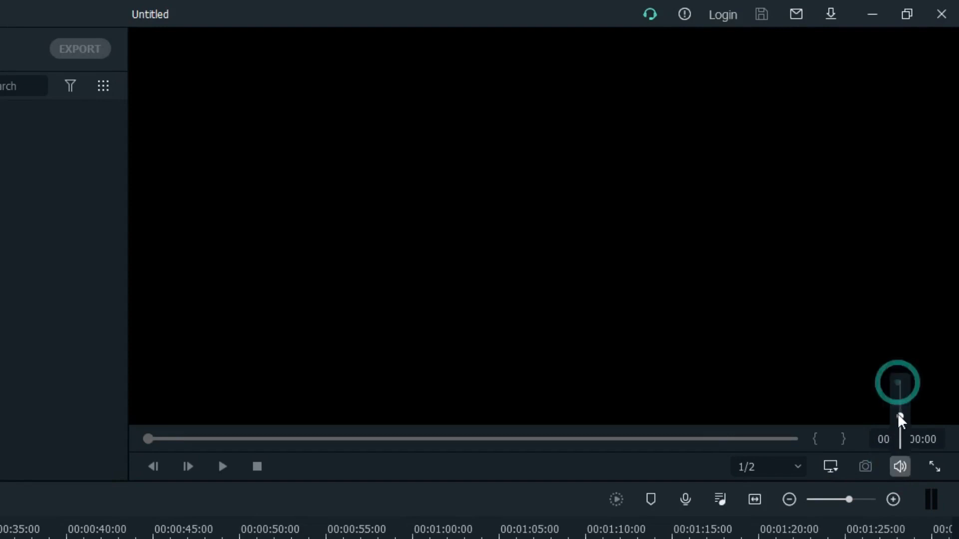
click(904, 467)
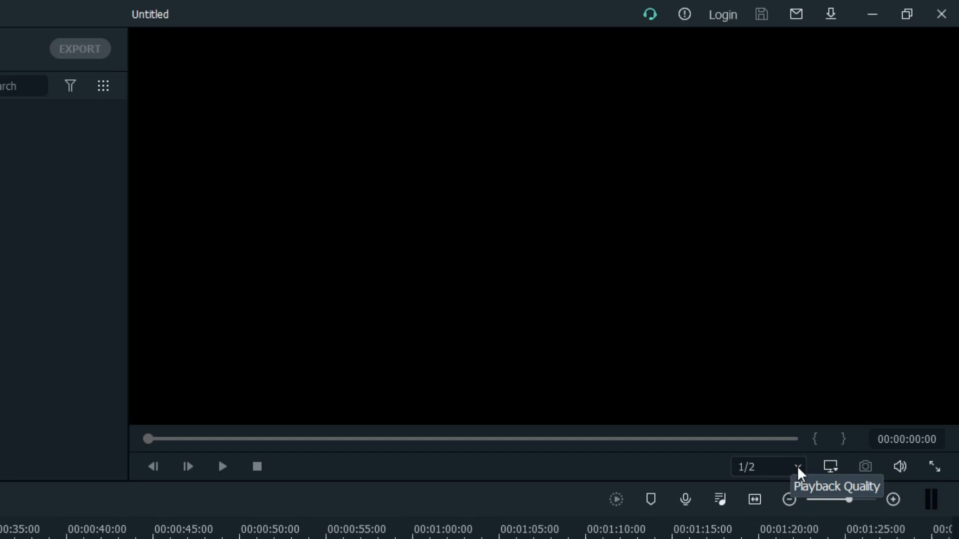
Step: Open the project settings for changing the aspect ratio and set the aspect ratio to Custom
click(829, 469)
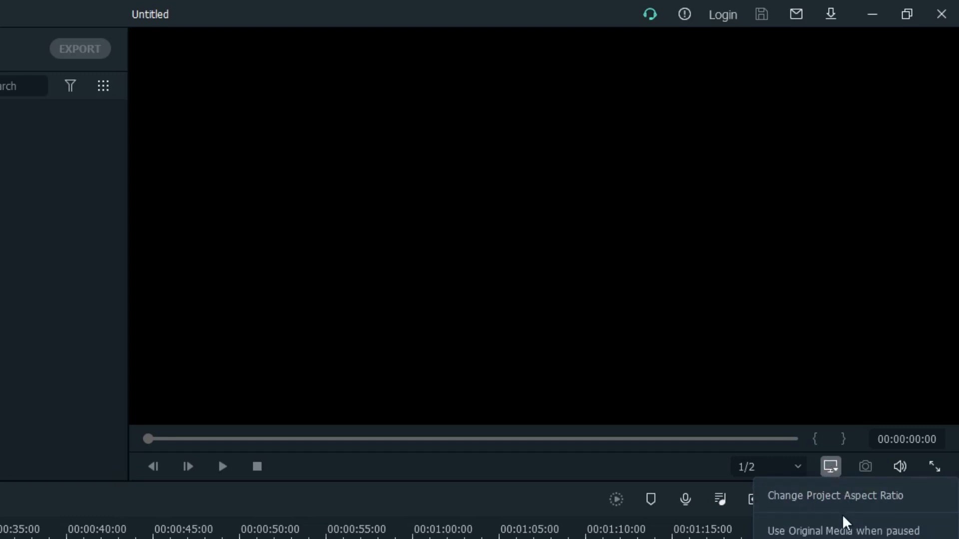
click(851, 498)
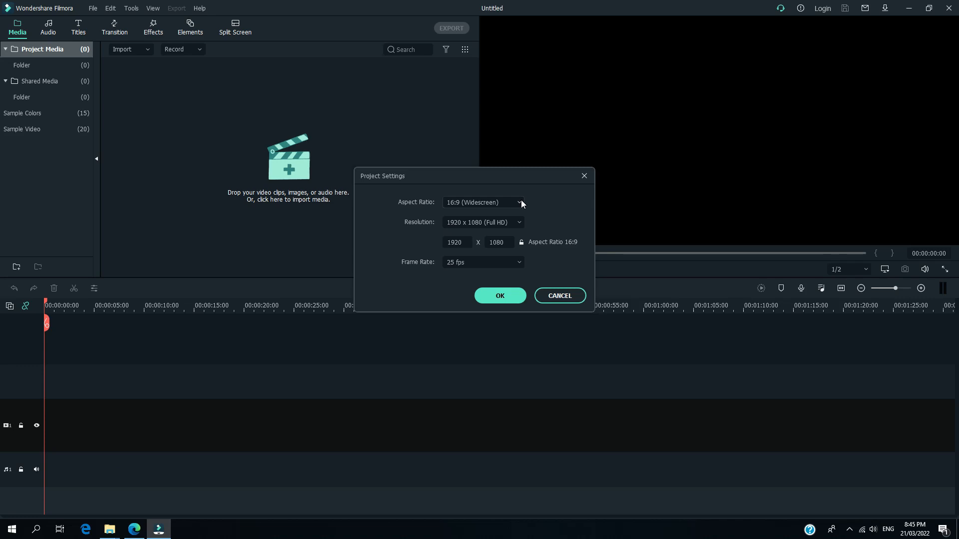
click(521, 202)
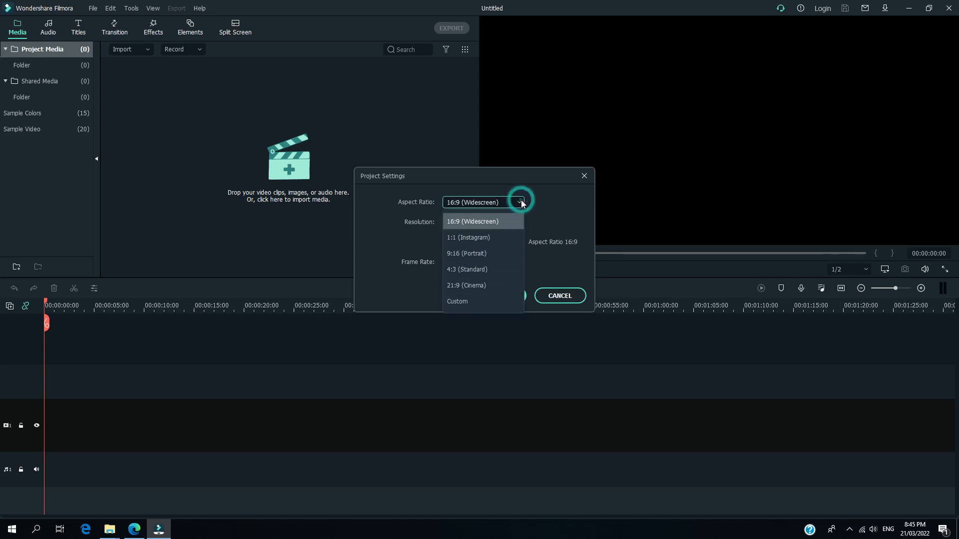
click(487, 224)
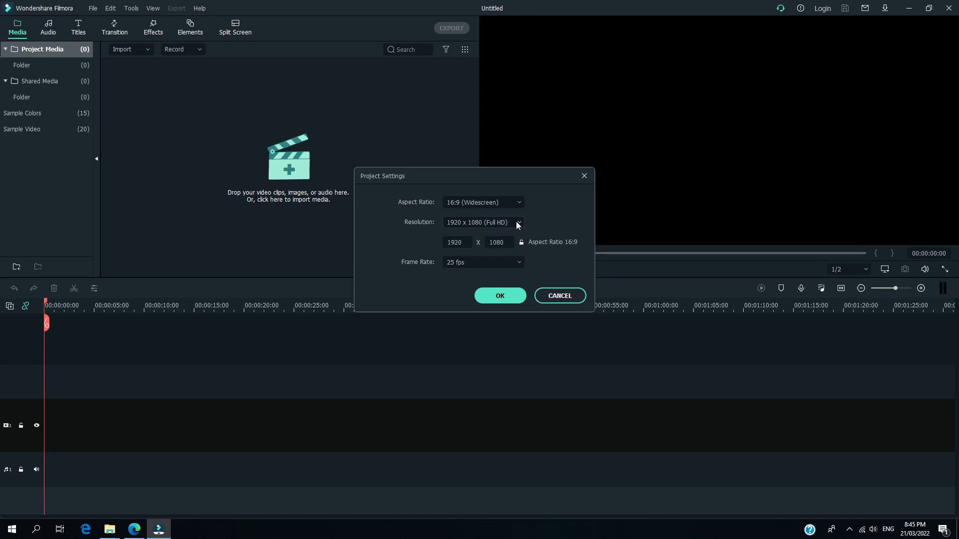
click(521, 202)
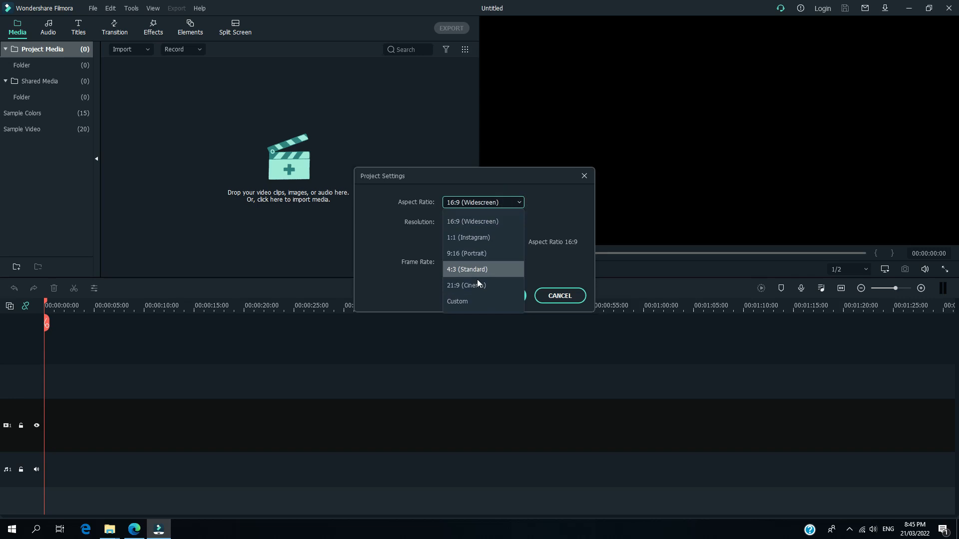
click(475, 297)
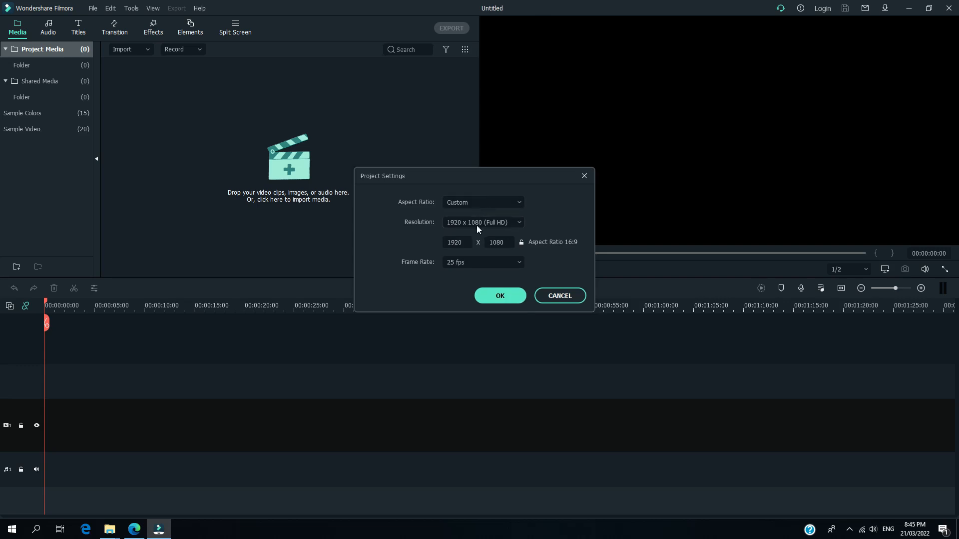
Step: Check the width and height values and choose 1920 x 1080 (Full HD) as the project resolution
double_click(456, 243)
double_click(498, 242)
click(519, 222)
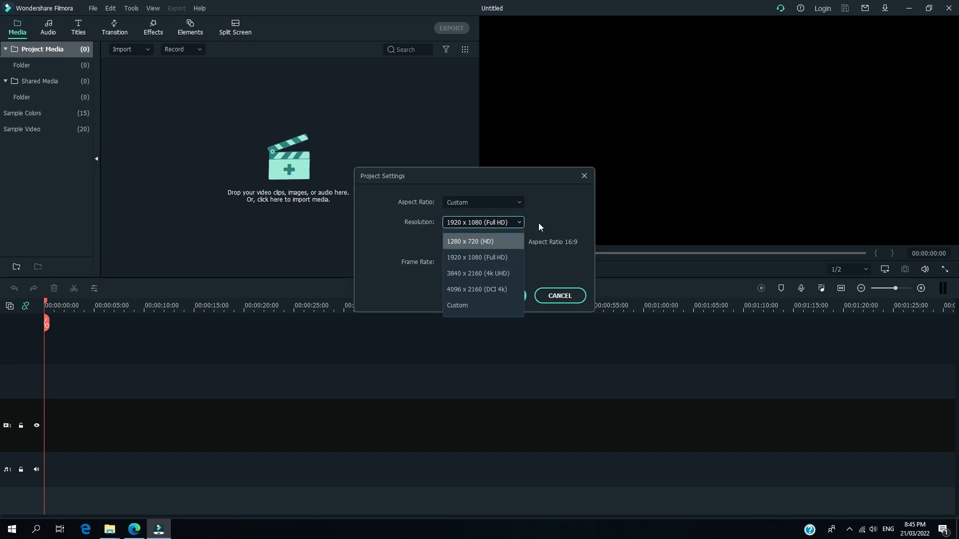
click(521, 220)
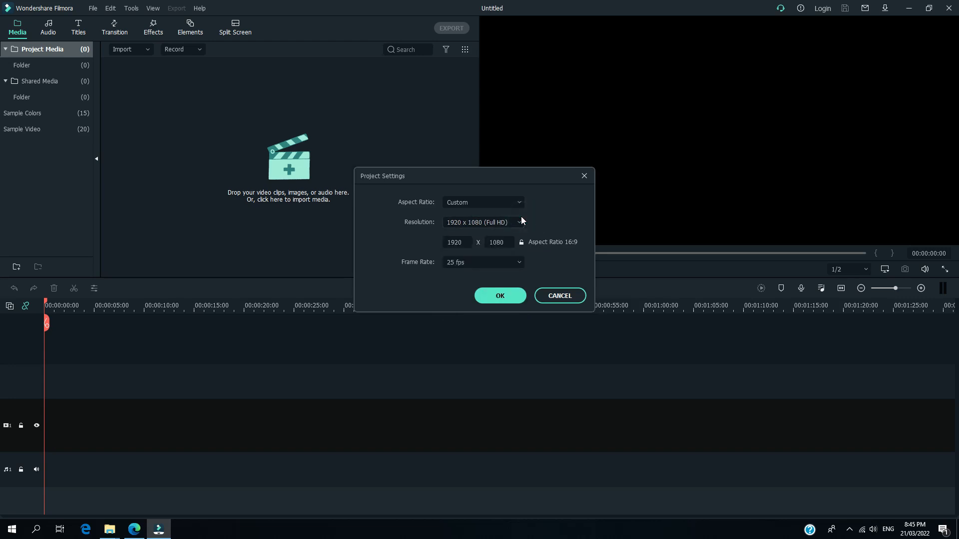
click(521, 222)
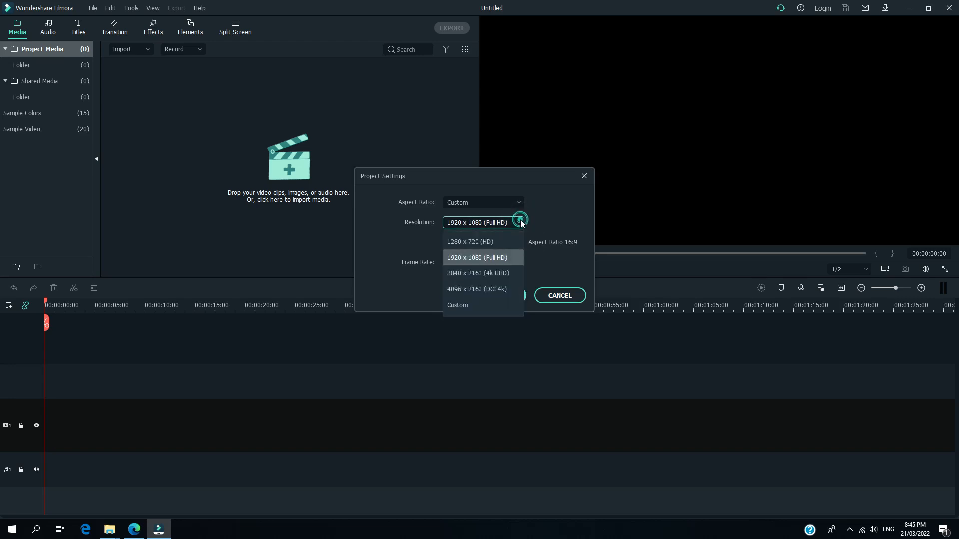
click(508, 258)
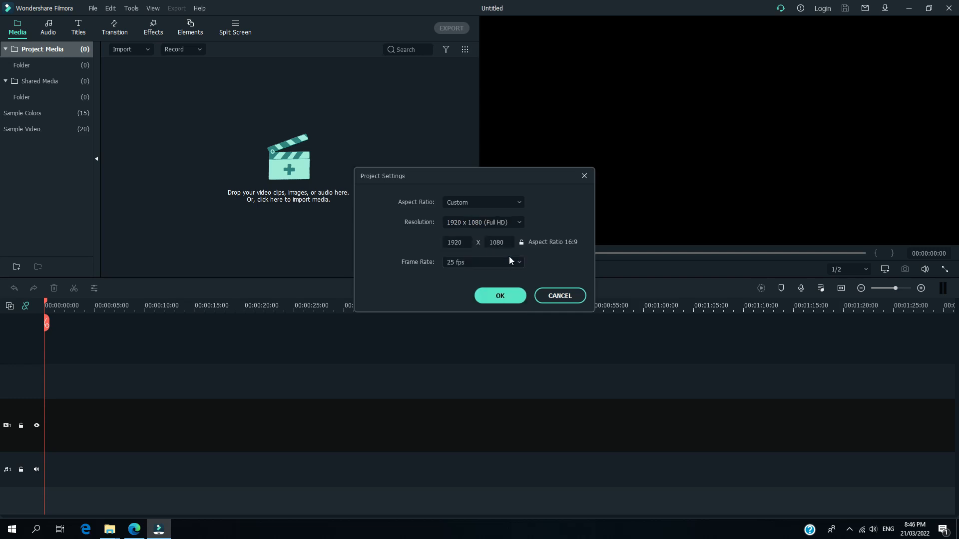
Step: Set the project frame rate to 30 fps and apply the project settings
click(509, 261)
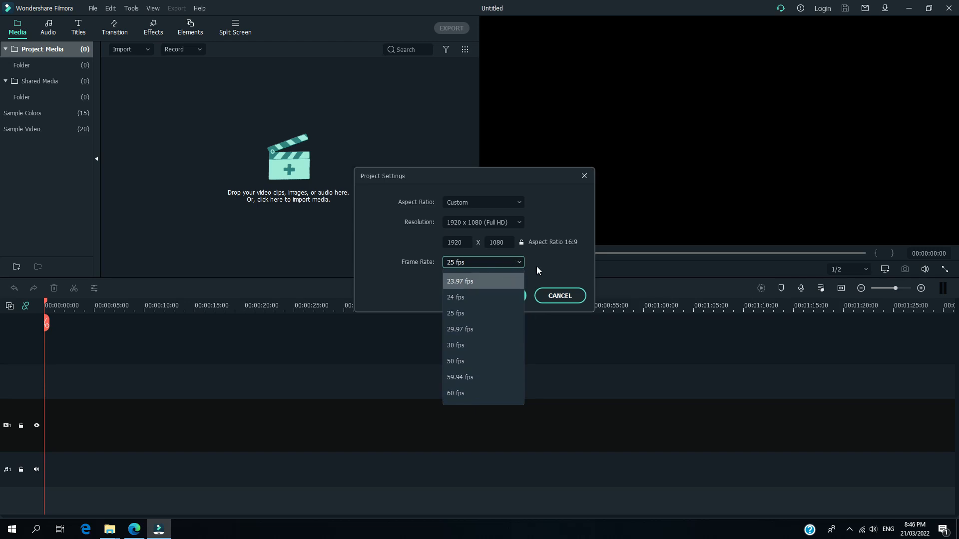
click(479, 342)
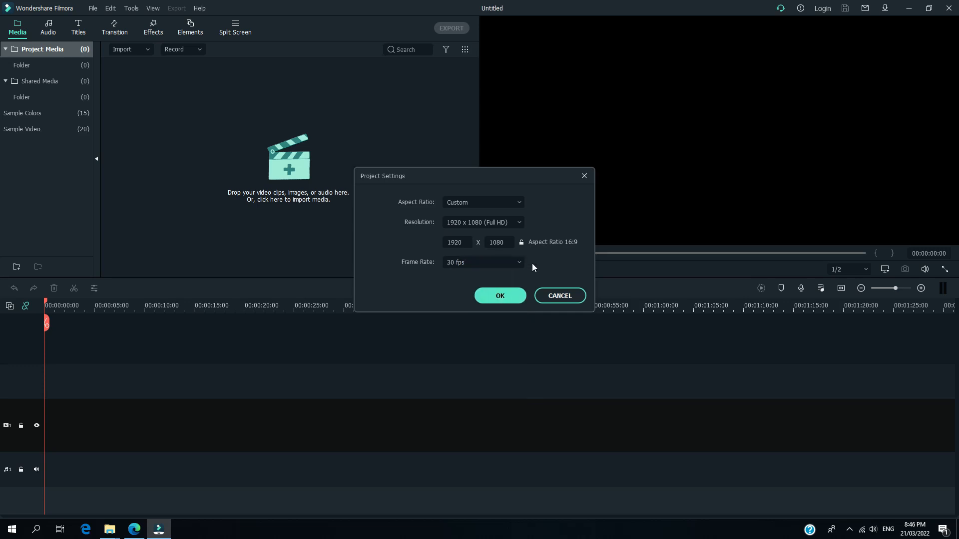
click(501, 296)
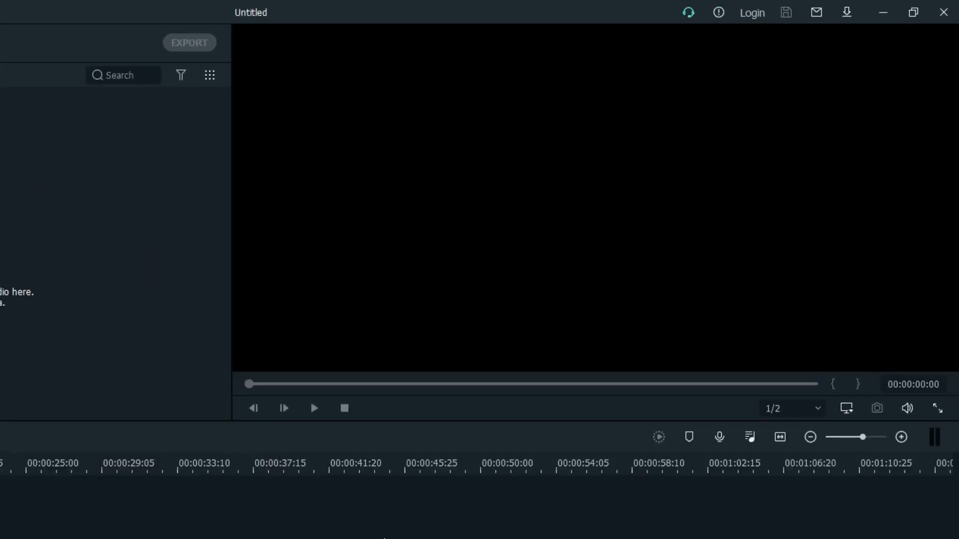
Step: Choose 1/2 as the preview playback quality, and show and hide the audio level meter beside the timeline
click(819, 408)
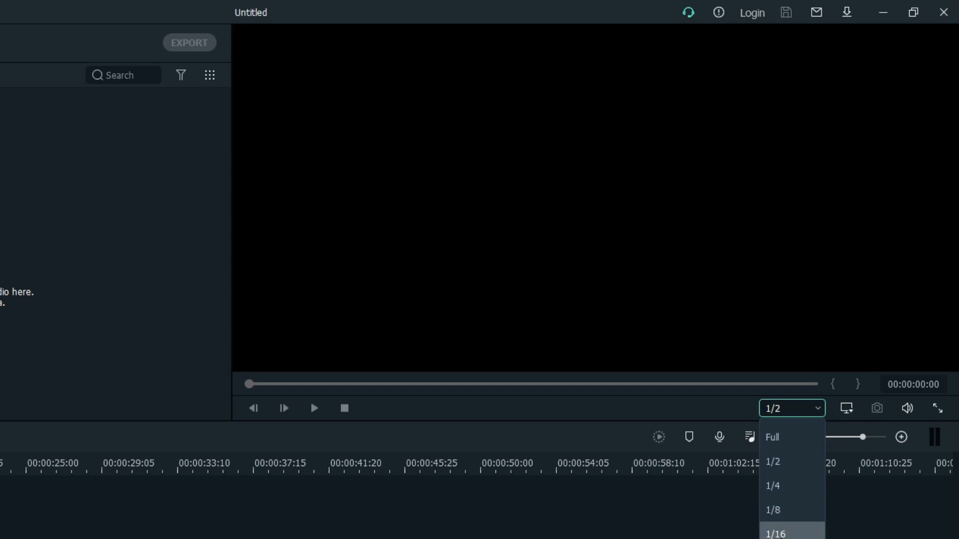
click(788, 463)
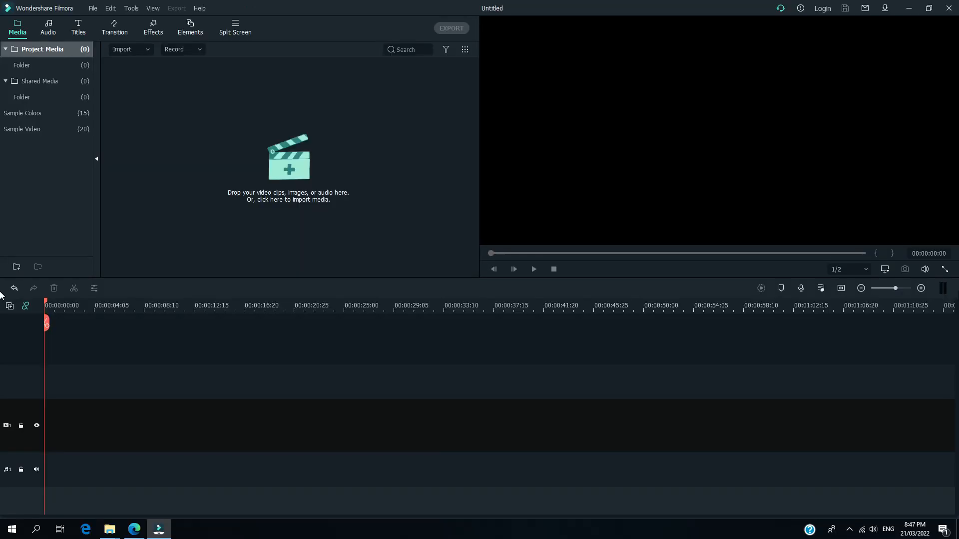
click(943, 288)
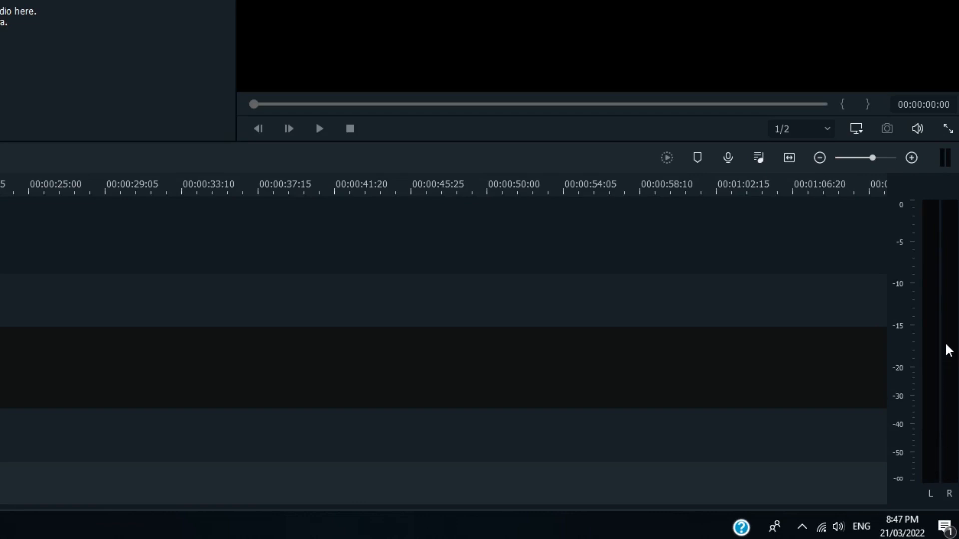
click(944, 161)
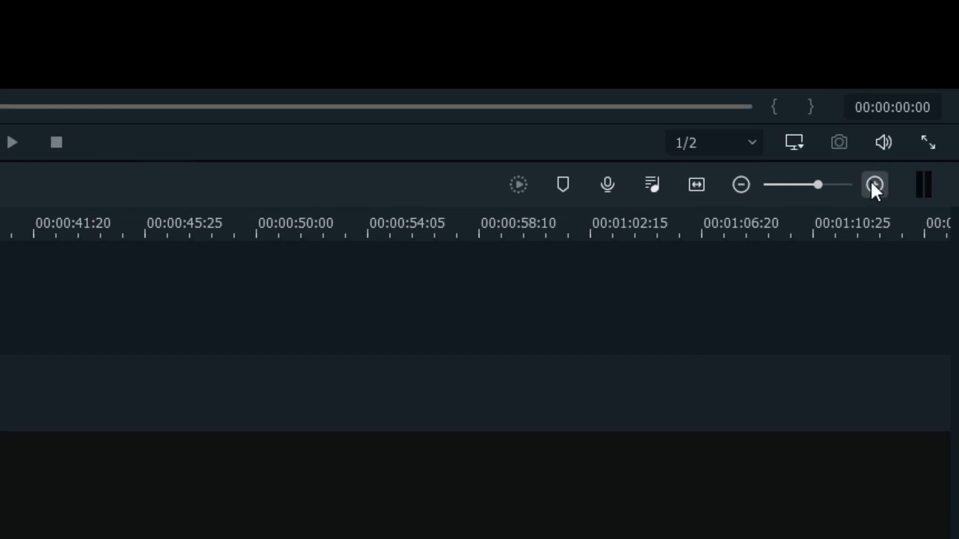
Step: Zoom the timeline in and out, and reset its scale with Zoom to Fit Timeline
click(873, 183)
click(873, 184)
click(744, 185)
click(746, 185)
click(748, 186)
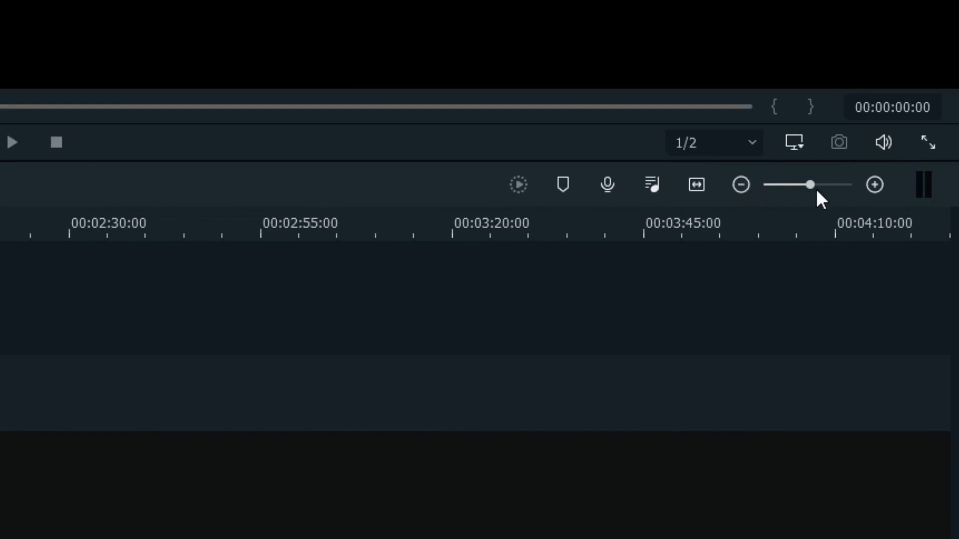
mouse_move(812, 186)
mouse_down()
mouse_move(802, 187)
mouse_move(825, 186)
mouse_move(808, 186)
mouse_up()
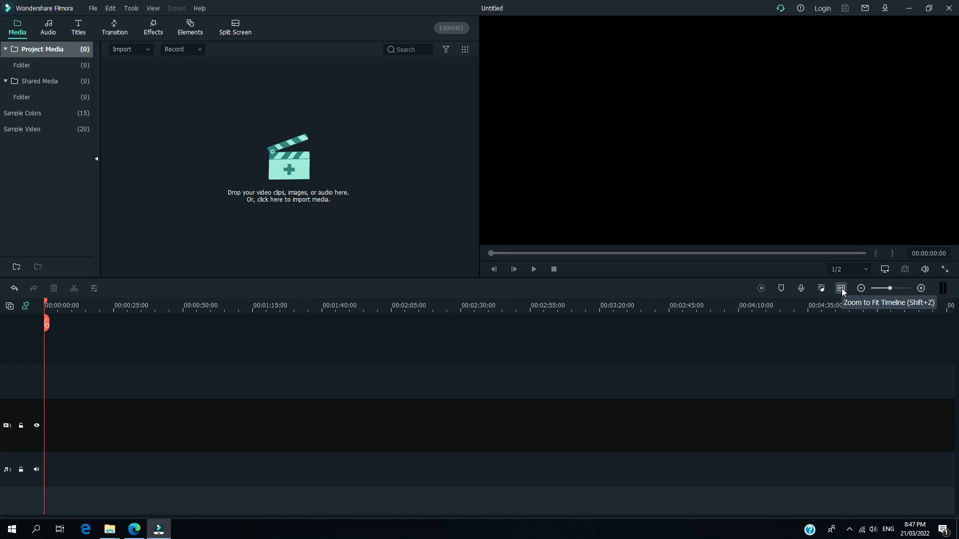
click(841, 288)
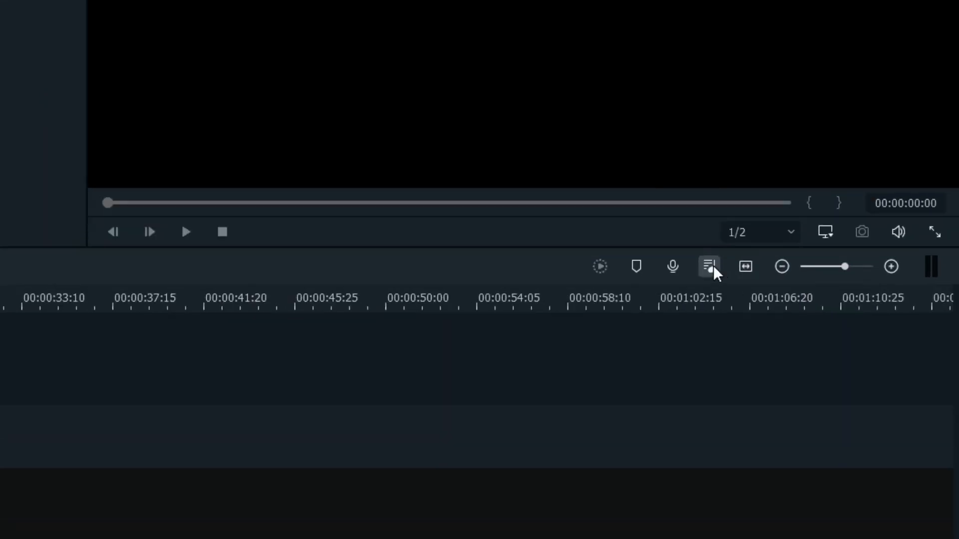
Step: Open the Audio Mixer to view the track and master levels, and close it without adjusting anything
click(713, 266)
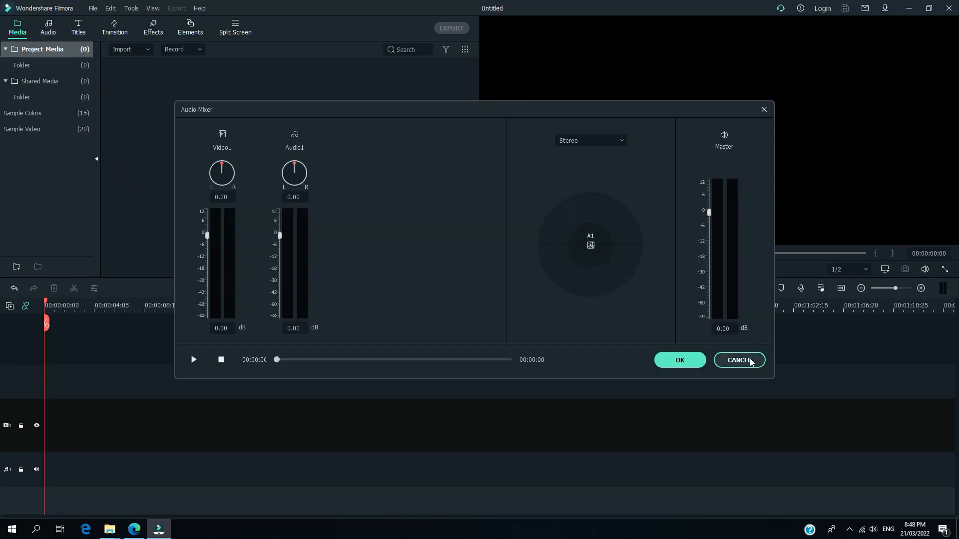
click(694, 361)
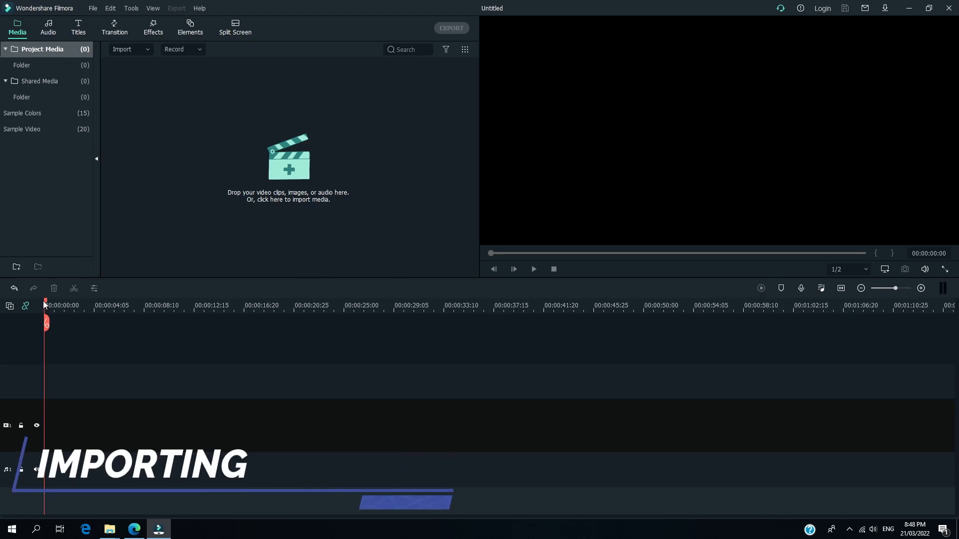
Step: Scrub the playhead along the empty timeline
drag(46, 309, 300, 317)
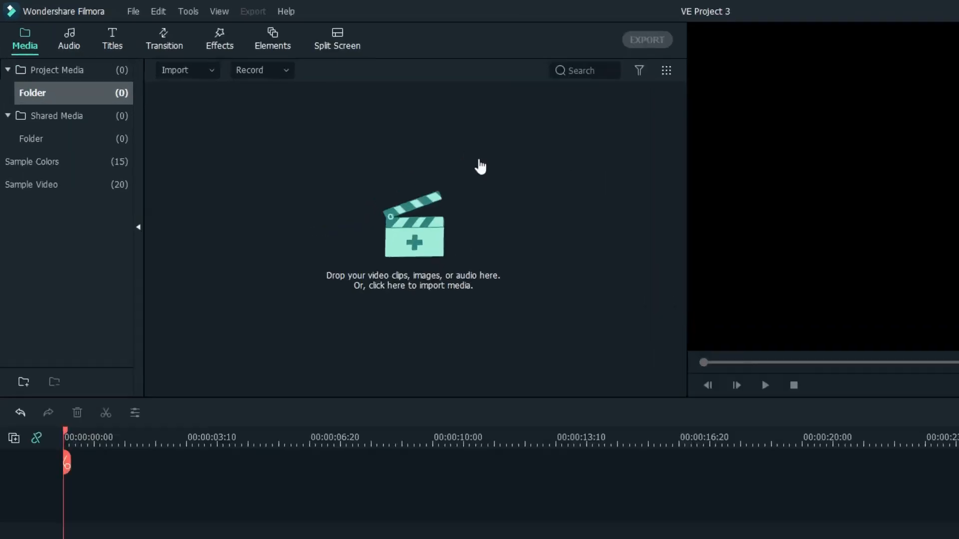
Step: Import all ten video, image and audio files from the FILMORA TRAINING VIDEO folder into the project media
click(451, 263)
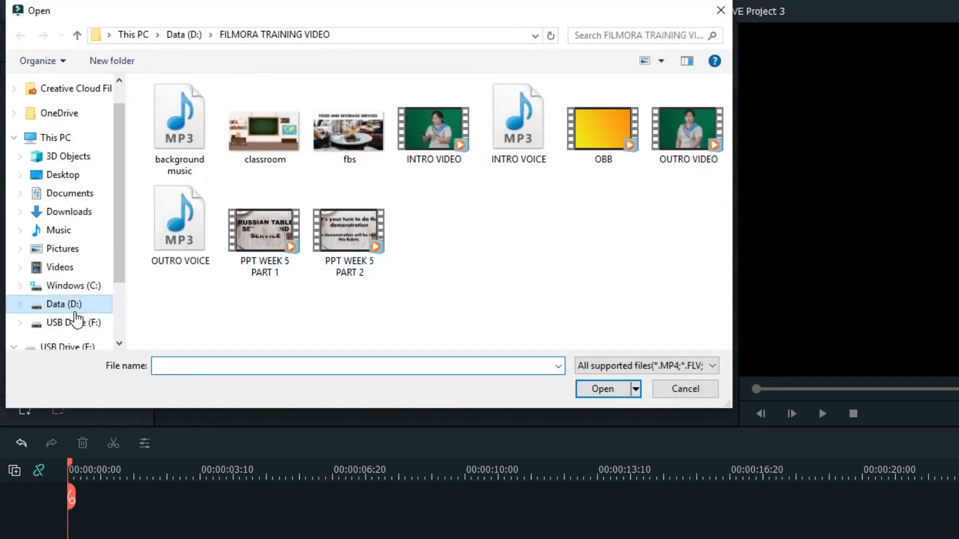
drag(142, 294, 740, 96)
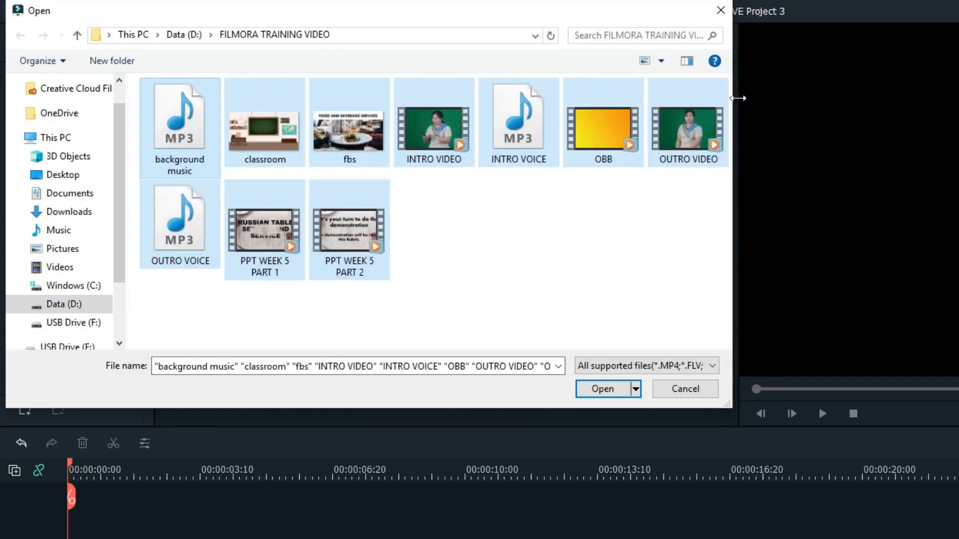
click(621, 394)
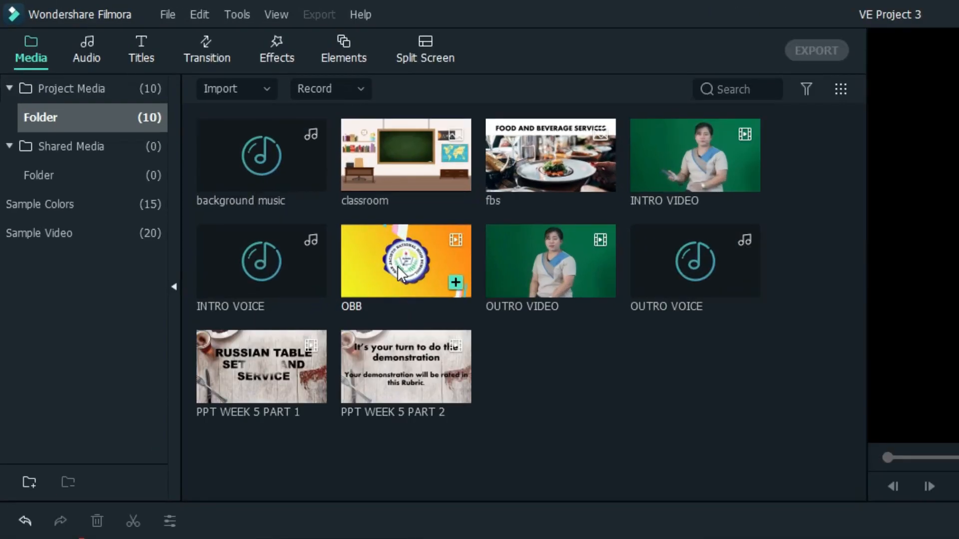
Step: Place OBB at the start of video track 1 and INTRO VIDEO on track 2, starting where OBB ends
click(398, 265)
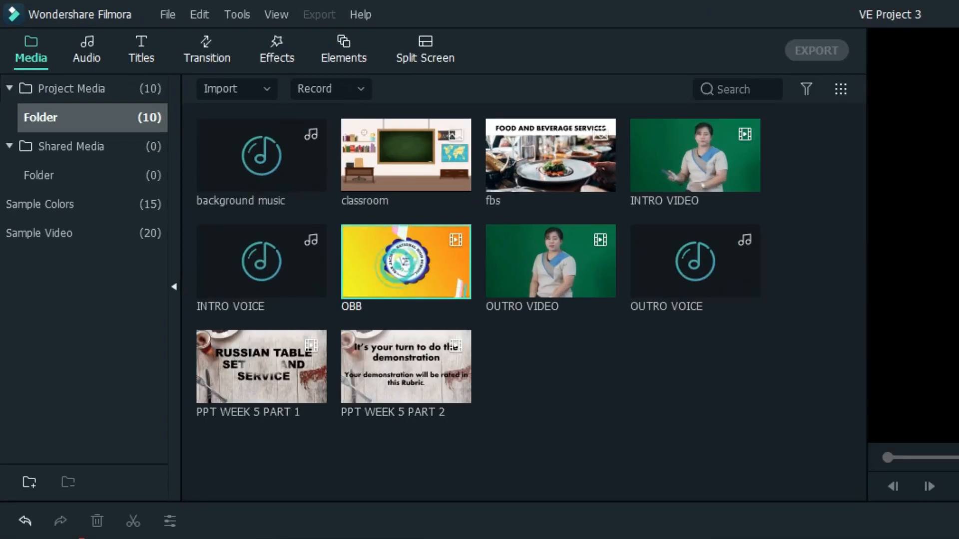
drag(398, 265, 94, 386)
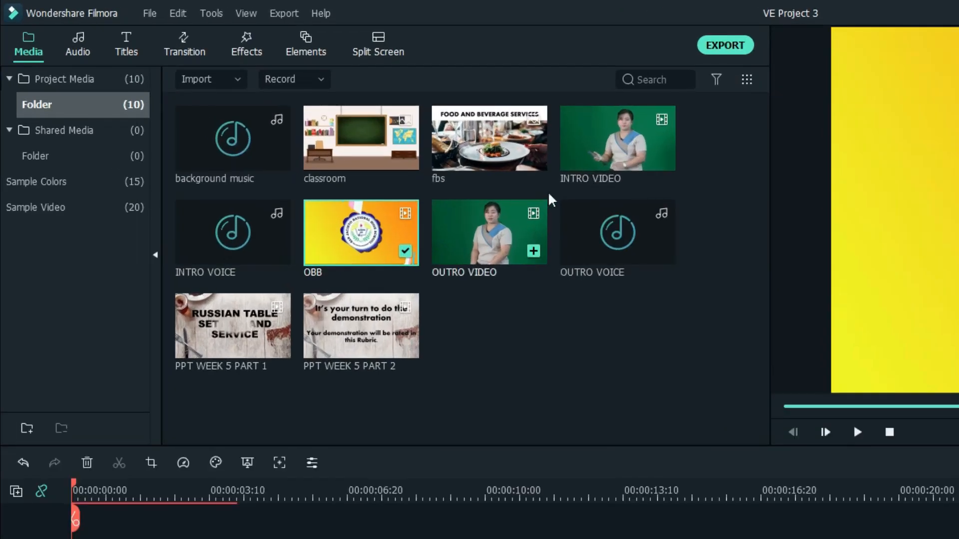
drag(614, 147, 287, 538)
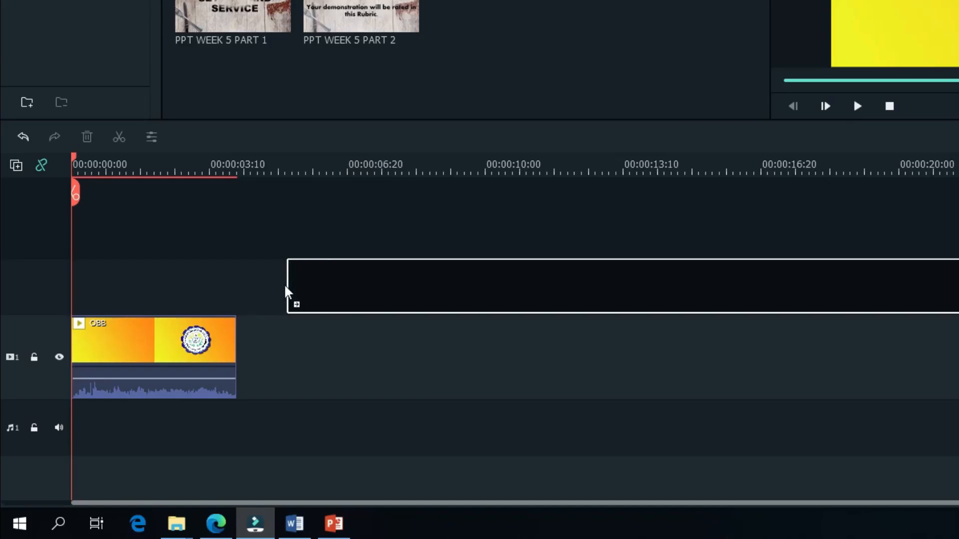
drag(287, 292, 251, 308)
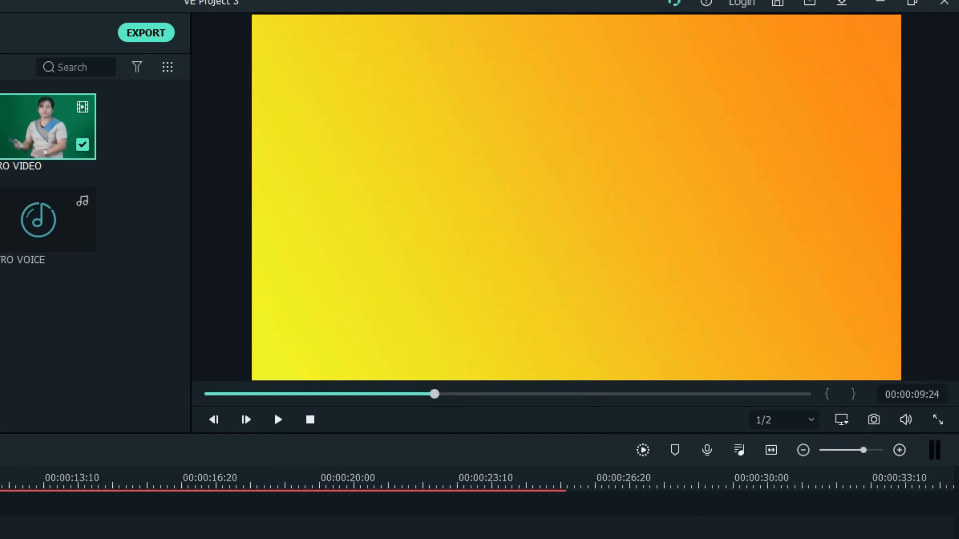
Step: Play back and scrub the timeline to find the cut point, and split the INTRO VIDEO clip at 00:00:12:17
click(278, 419)
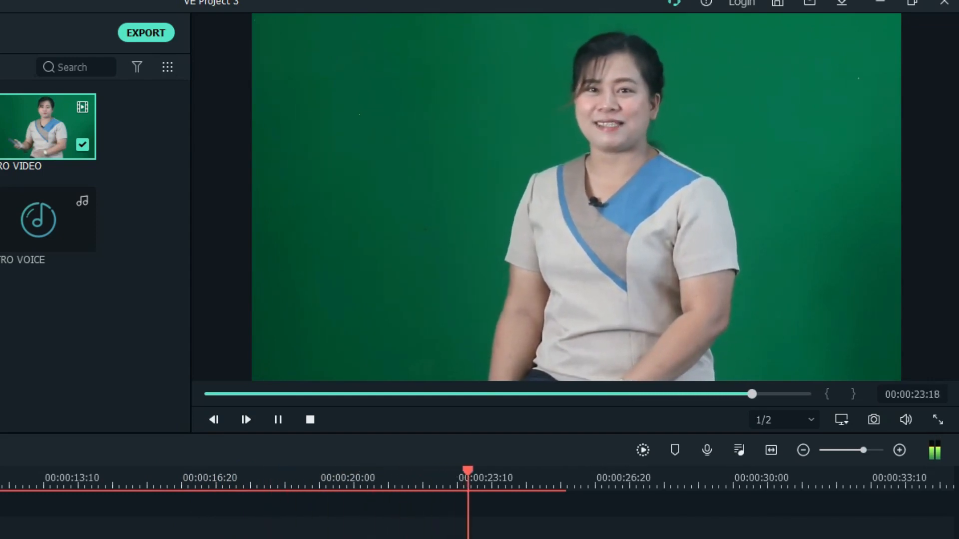
key(space)
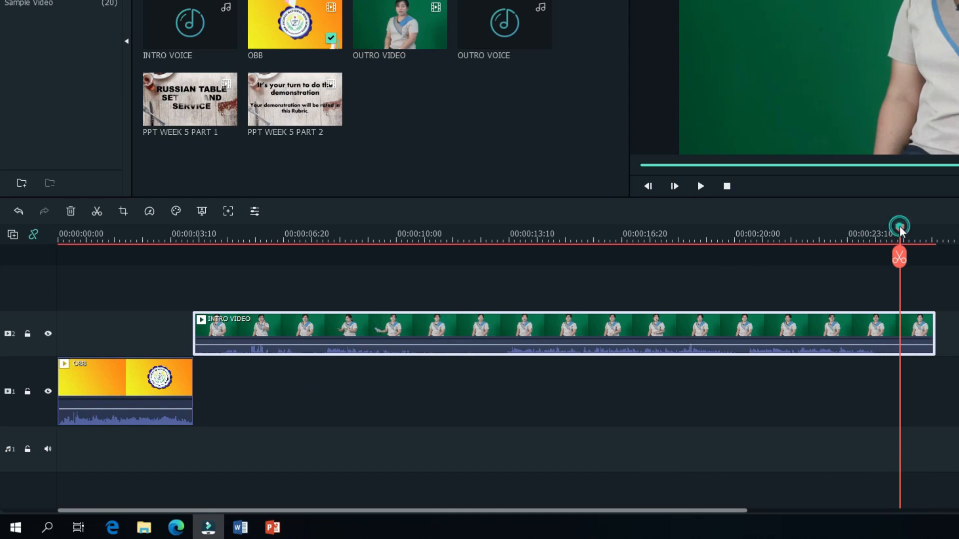
drag(900, 226, 369, 218)
key(space)
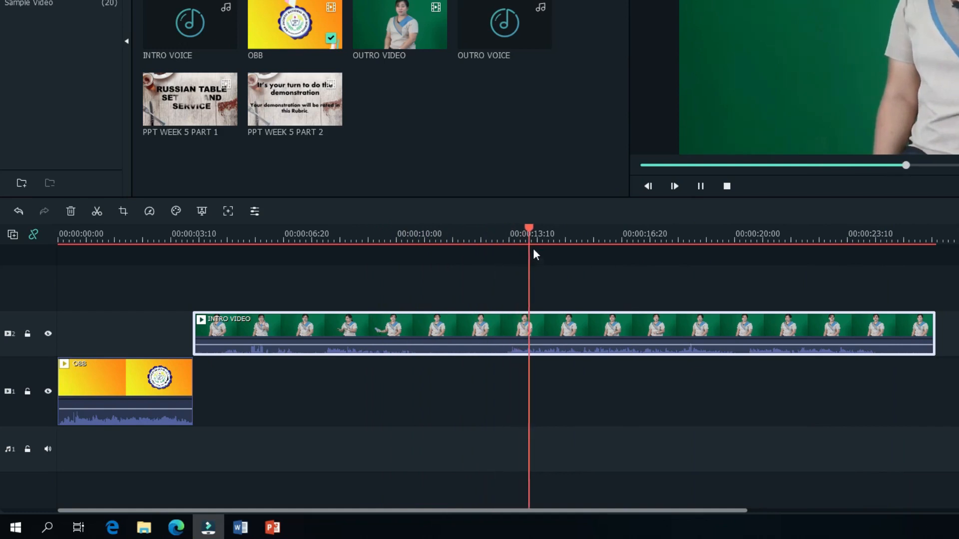
key(space)
drag(538, 229, 484, 230)
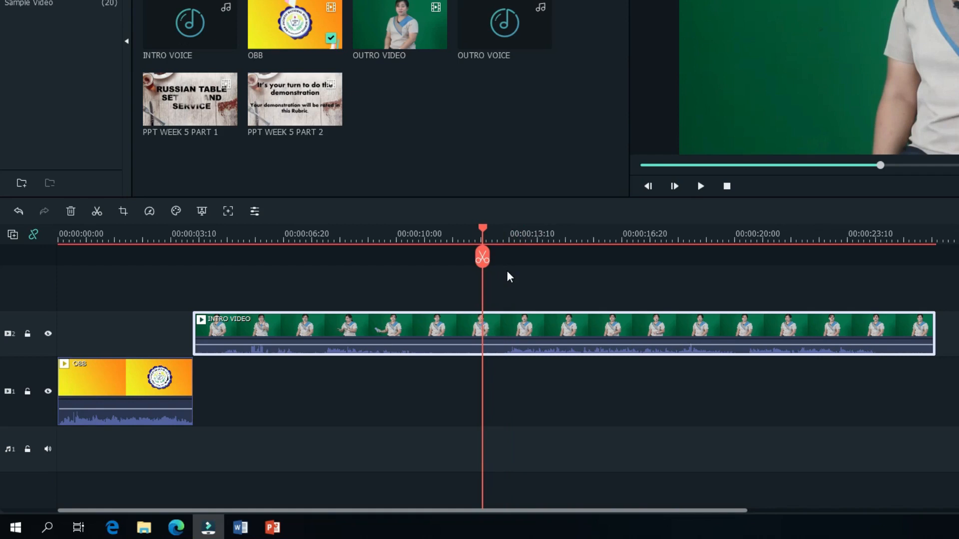
click(484, 256)
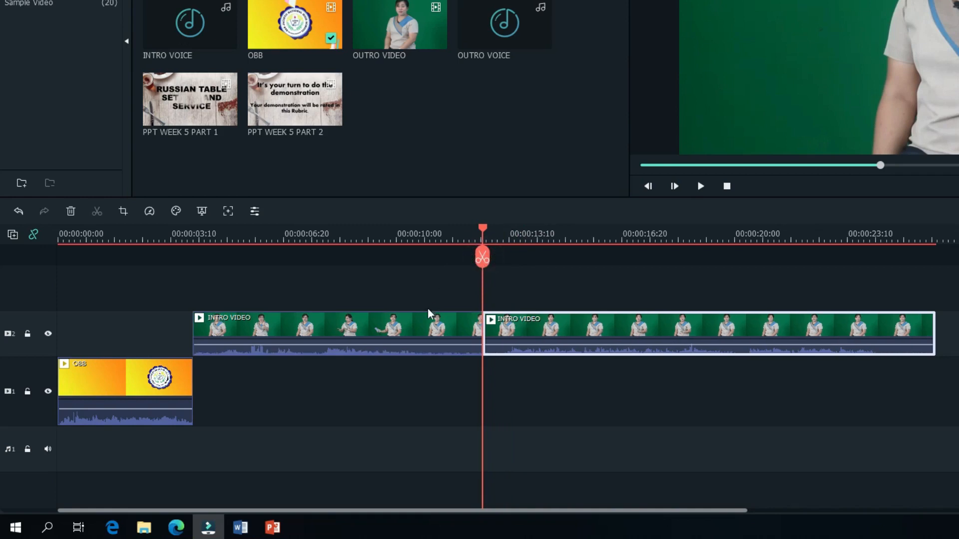
Step: Delete the first part of INTRO VIDEO and move the remaining part back to start where OBB ends
click(427, 322)
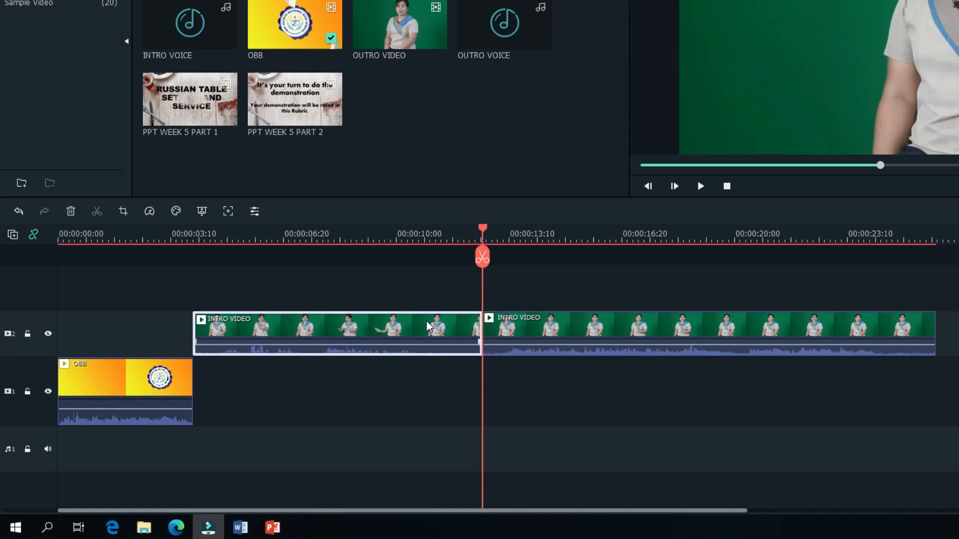
key(Delete)
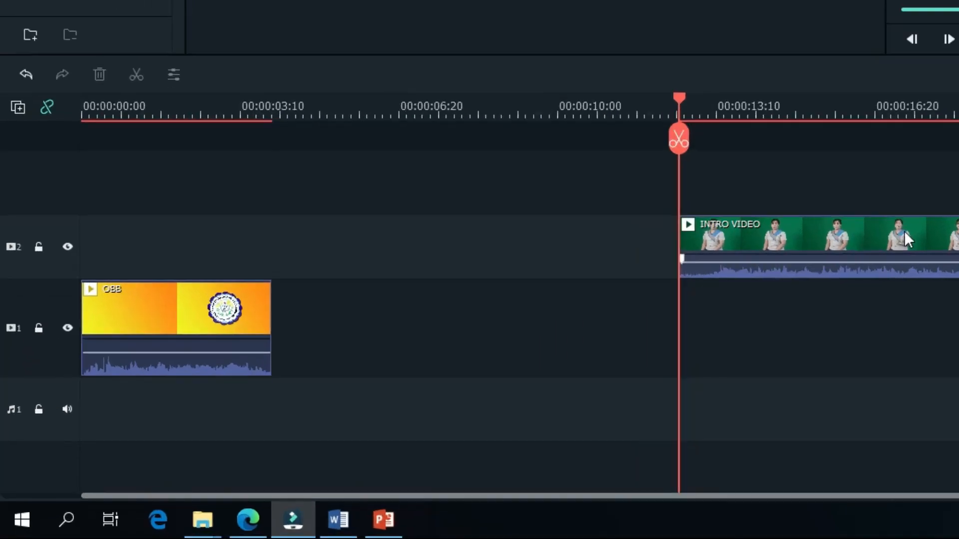
drag(642, 322, 631, 324)
drag(888, 232, 508, 232)
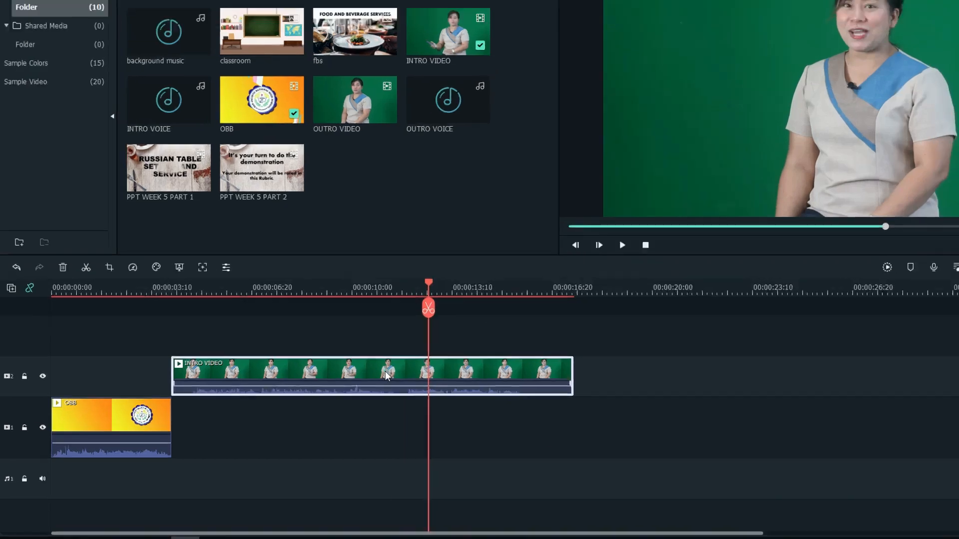
Step: Open the INTRO VIDEO clip's settings and enable Chroma Key with the Alpha Channel view
double_click(331, 381)
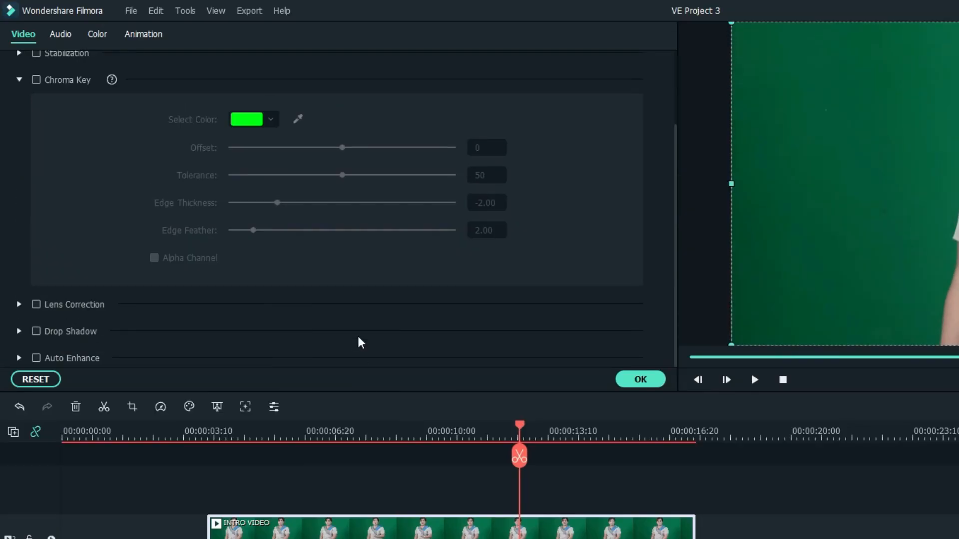
click(36, 80)
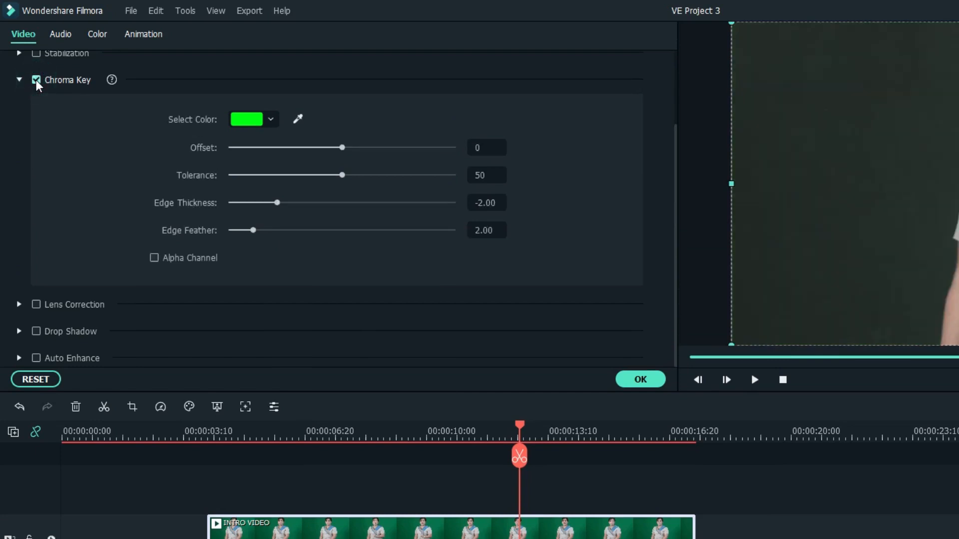
click(153, 258)
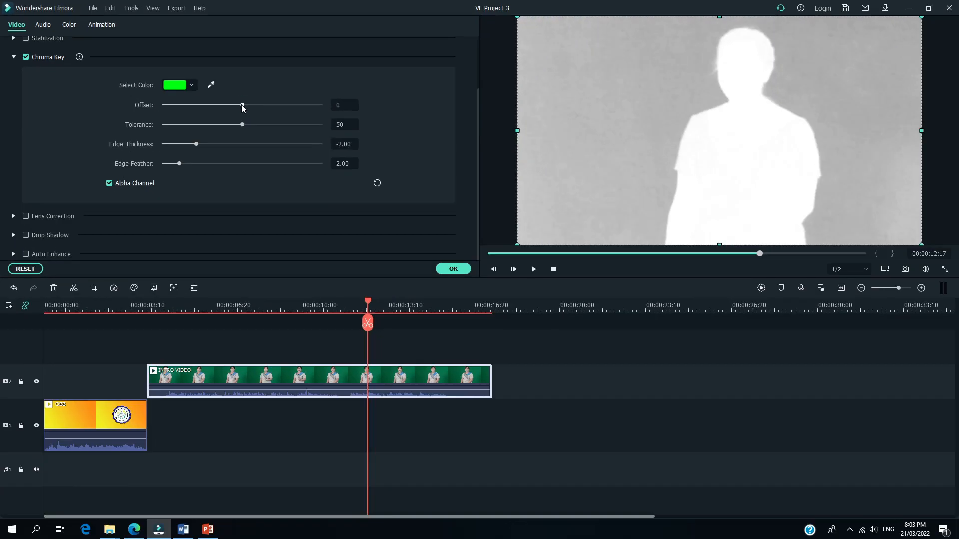
Step: Set the chroma key Offset to 33 and Tolerance to 51 for the INTRO VIDEO clip
drag(334, 145, 356, 146)
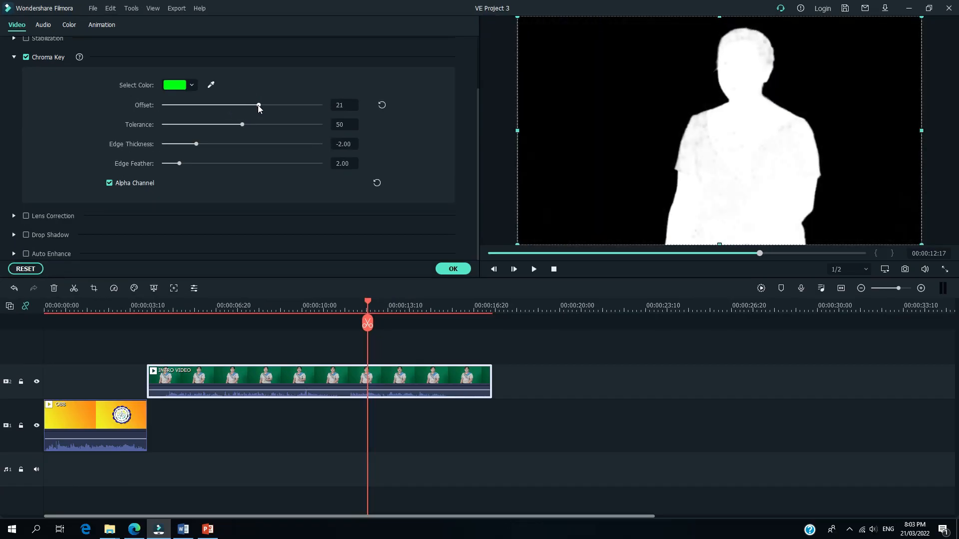
drag(259, 109, 259, 108)
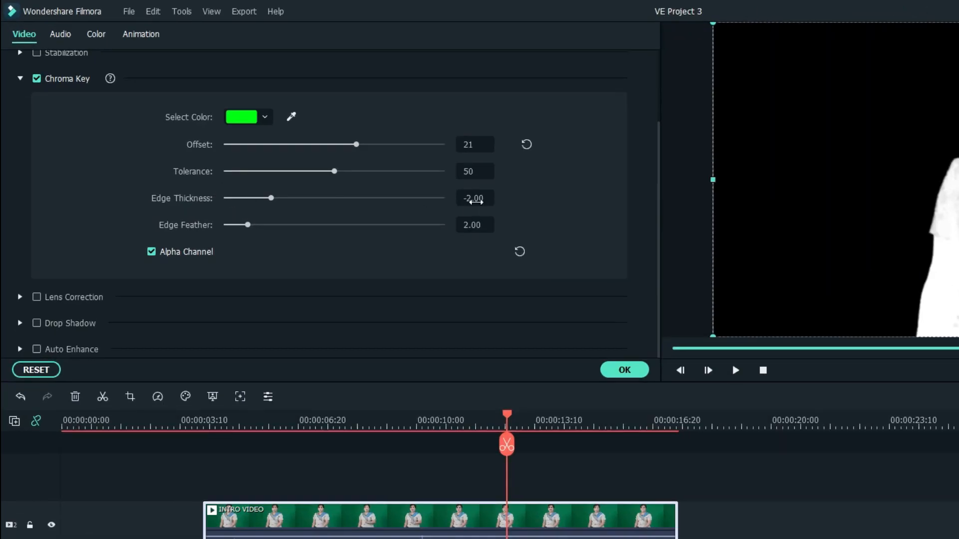
click(467, 171)
text(51)
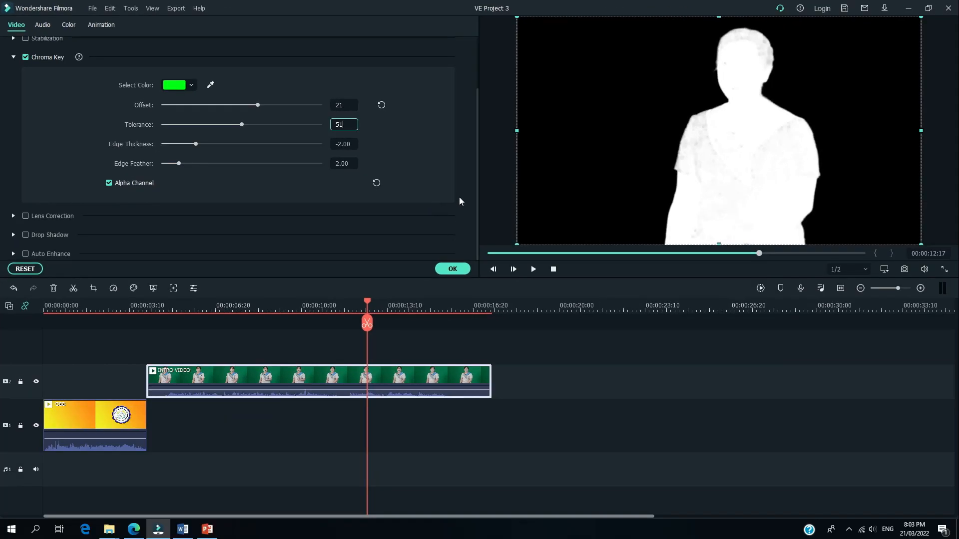
key(Return)
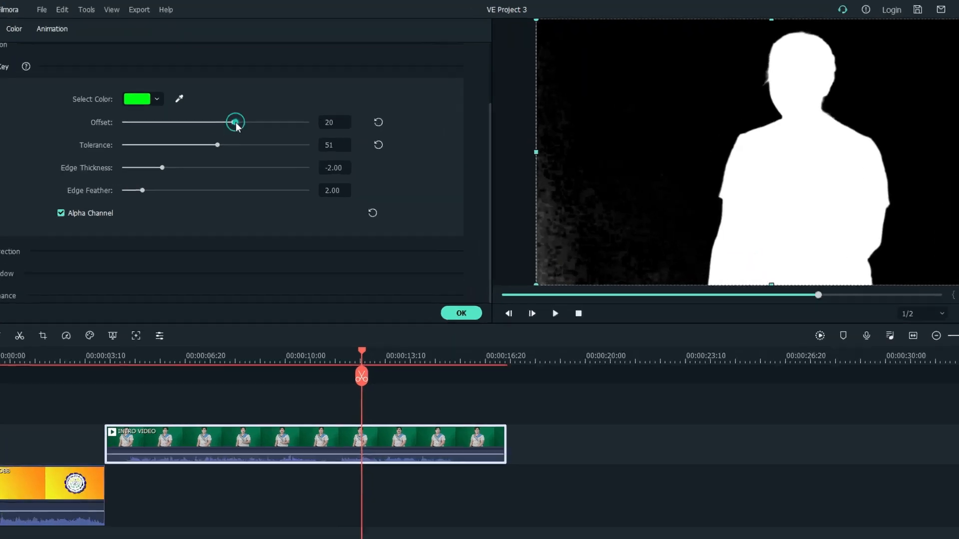
drag(259, 105, 266, 105)
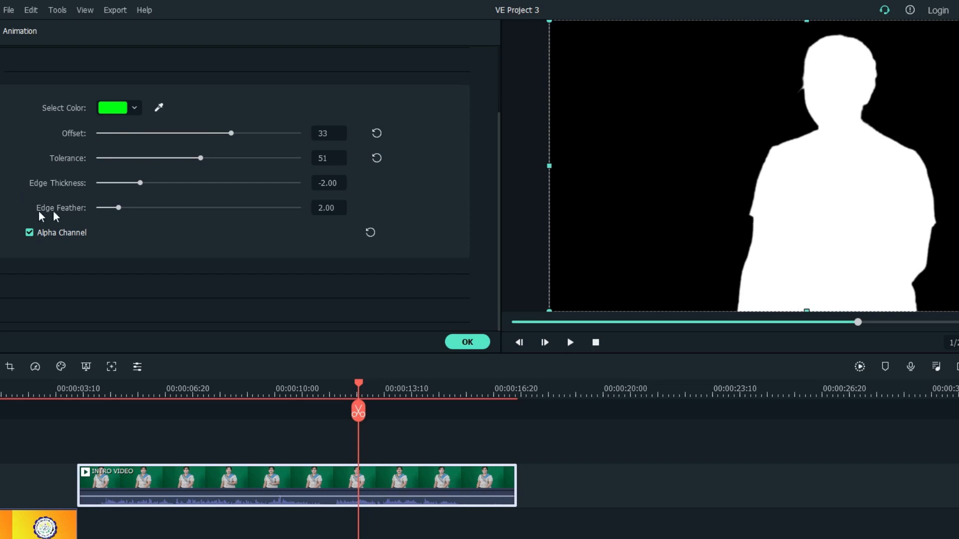
Step: Set the chroma key Edge Feather to 1.5, turn off the Alpha Channel view and apply the clip settings
click(321, 207)
text(1.5)
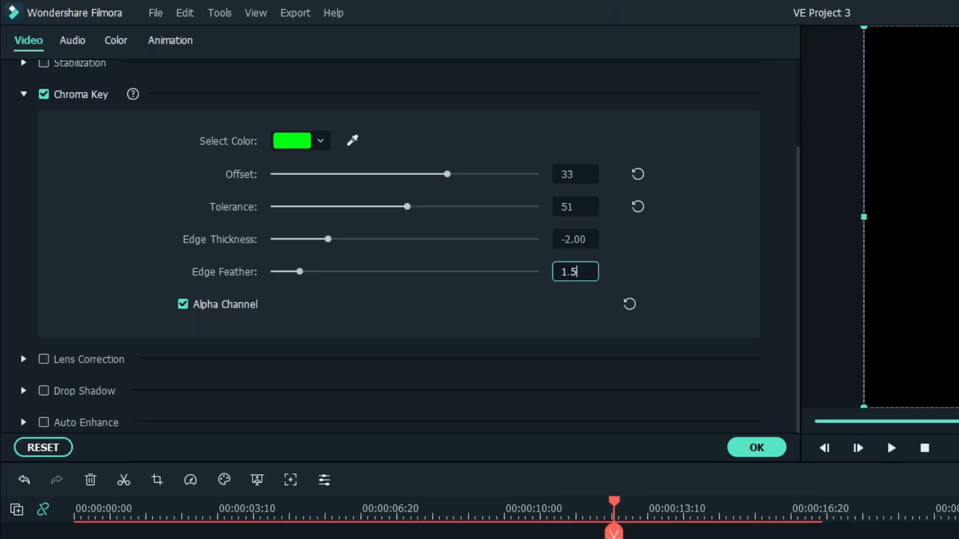
key(Return)
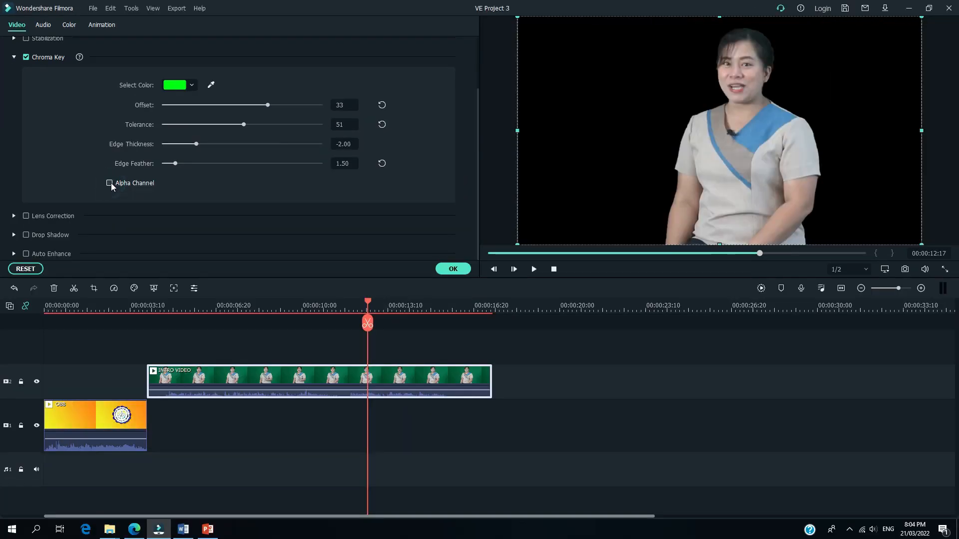
click(183, 305)
click(462, 267)
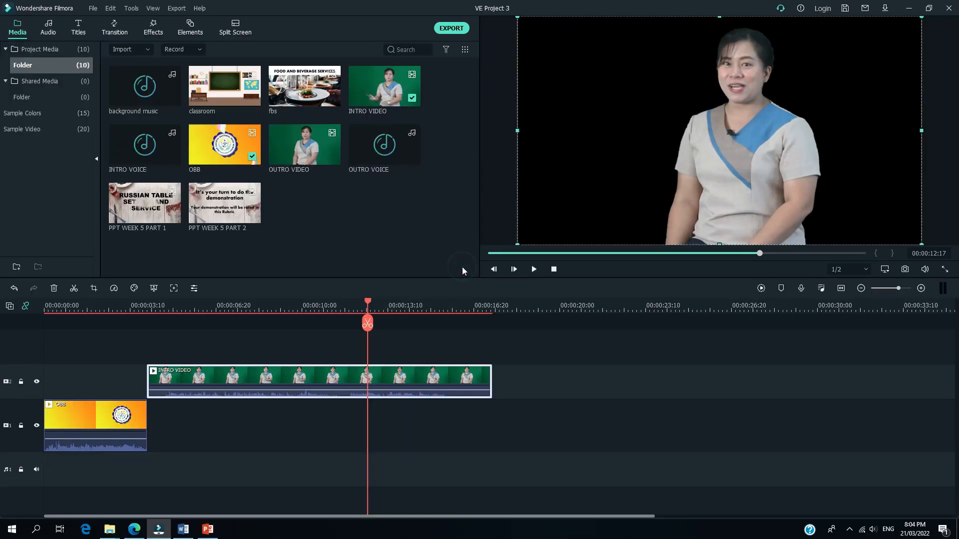
Step: Place the classroom image on video track 1 directly after OBB, and play the timeline from the start to check it
click(323, 218)
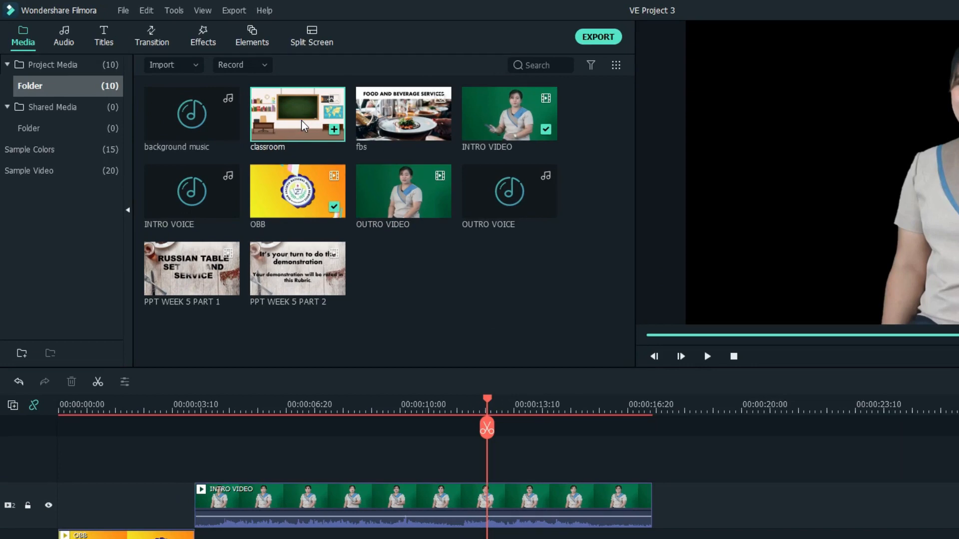
drag(303, 125, 204, 389)
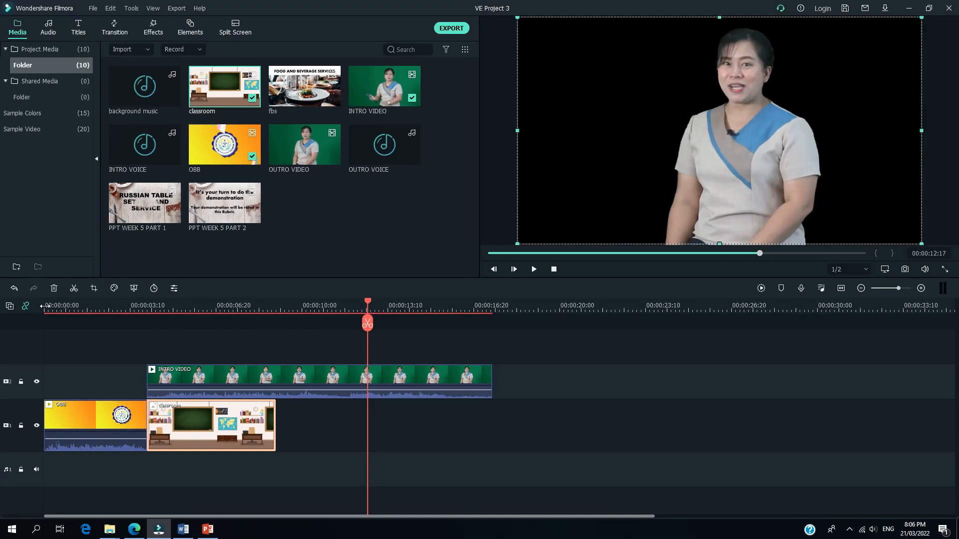
click(56, 233)
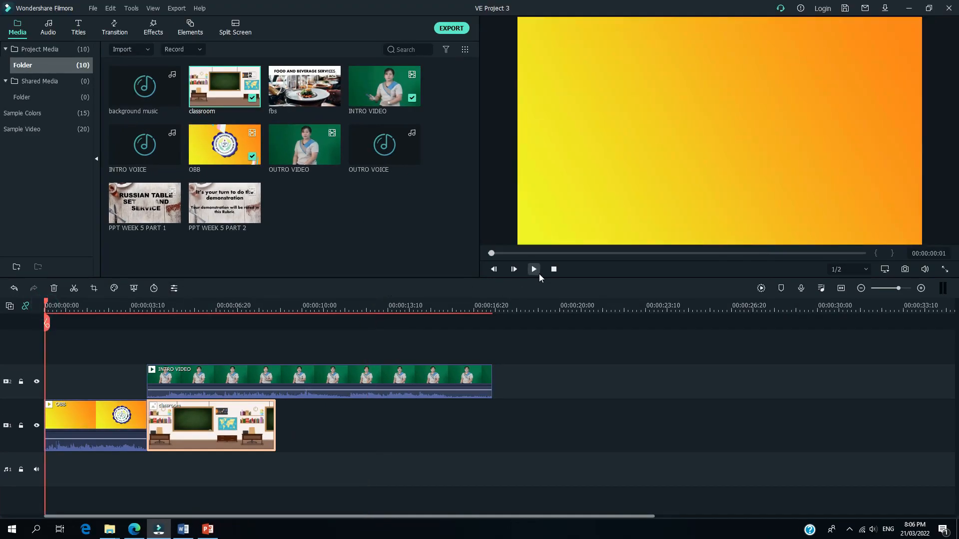
click(537, 271)
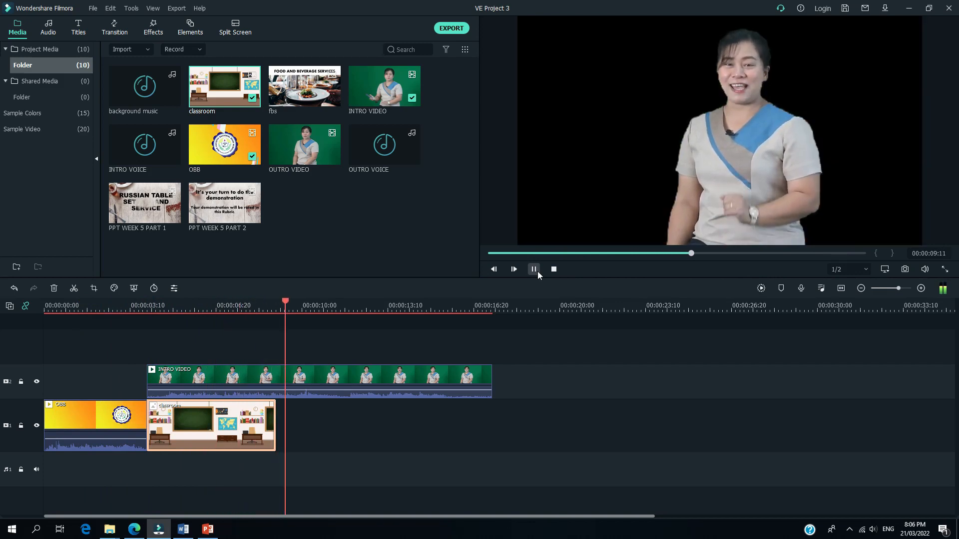
key(space)
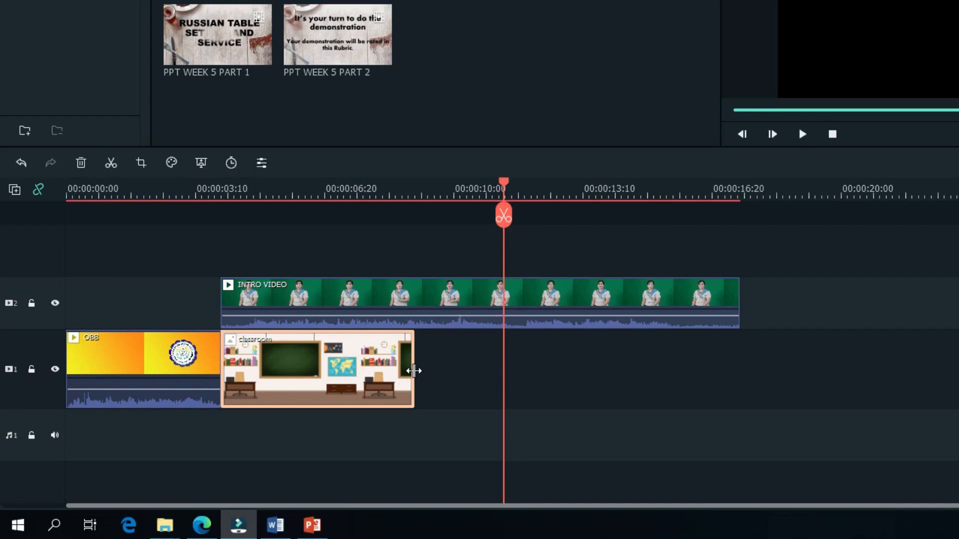
Step: Extend the classroom image to the end of the INTRO VIDEO clip and play back the composited result
drag(414, 370, 754, 340)
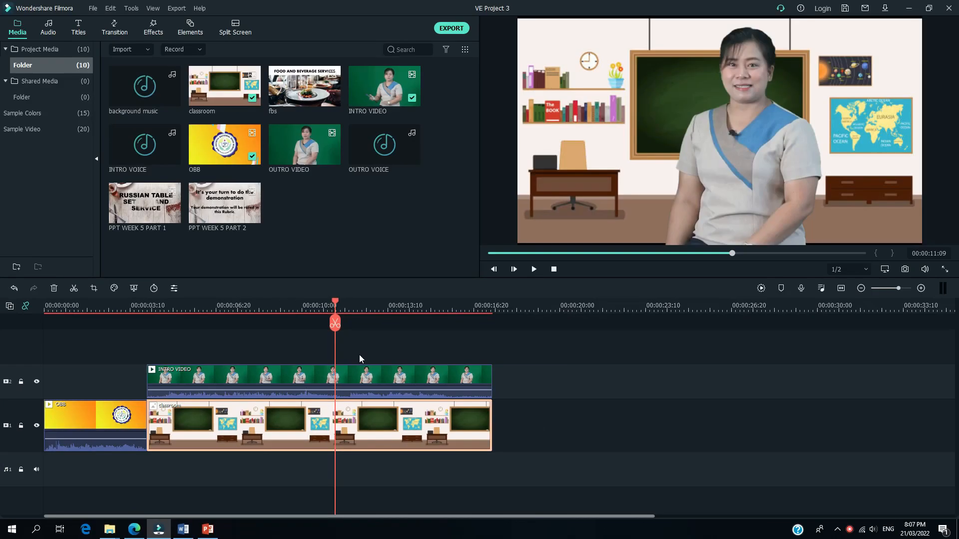
click(554, 272)
click(533, 271)
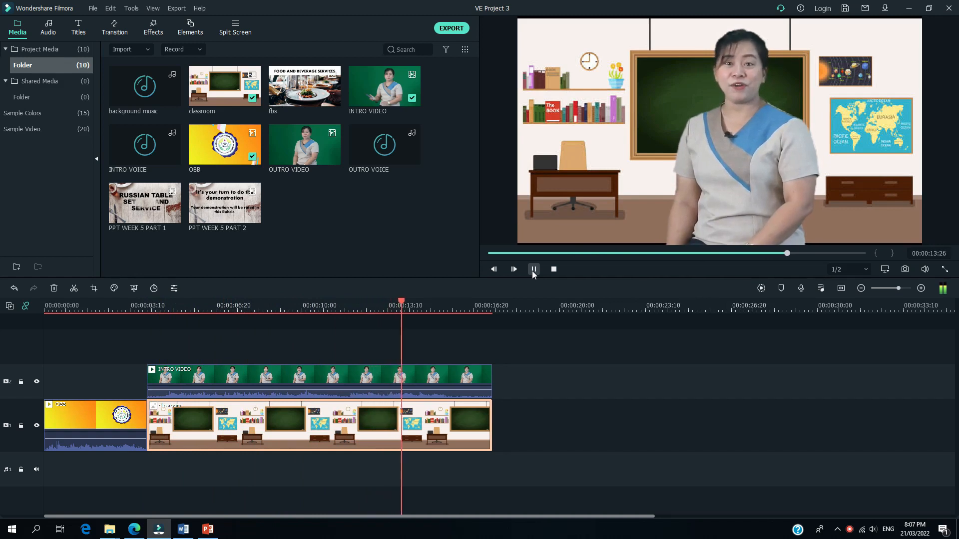
click(534, 270)
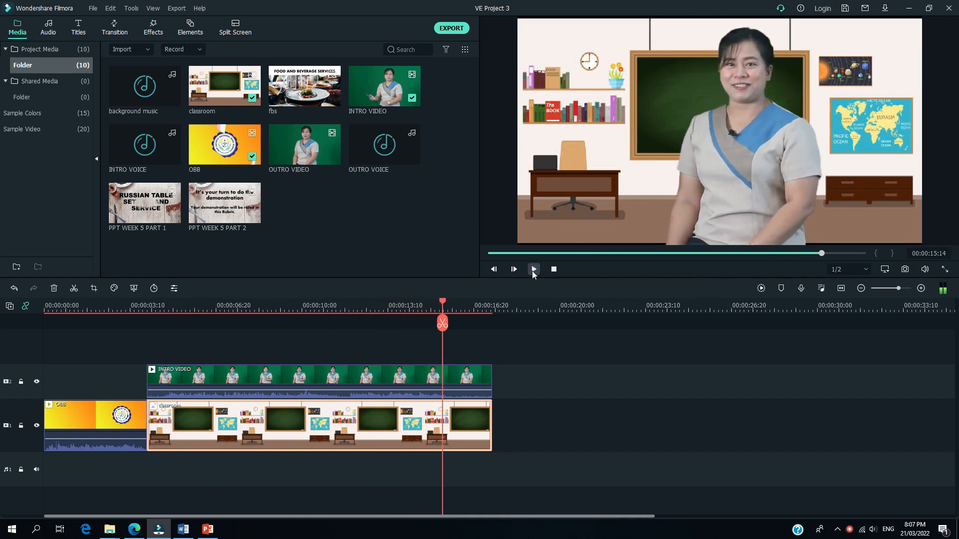
Step: Set the preview playback quality to 1/4 and play back the composited intro from about 10 seconds
click(867, 269)
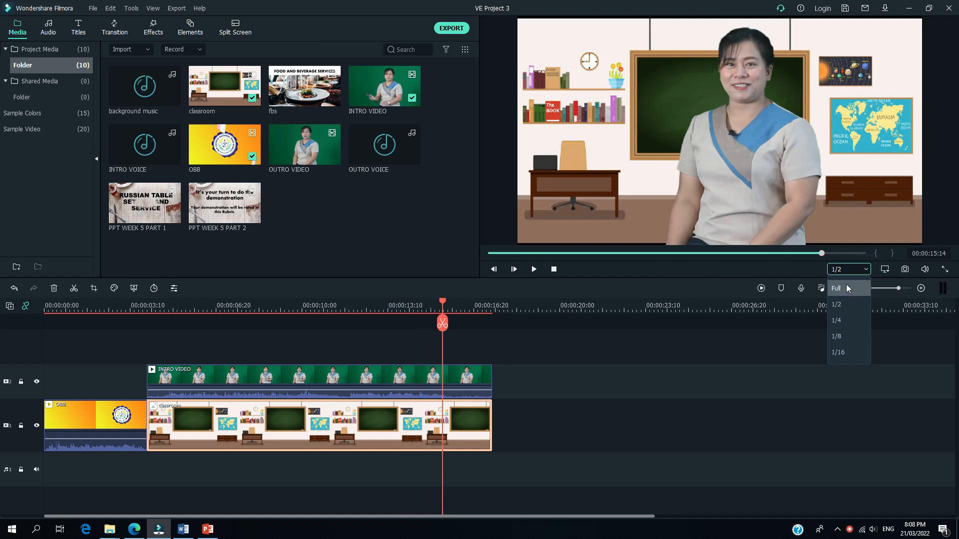
click(844, 320)
click(306, 306)
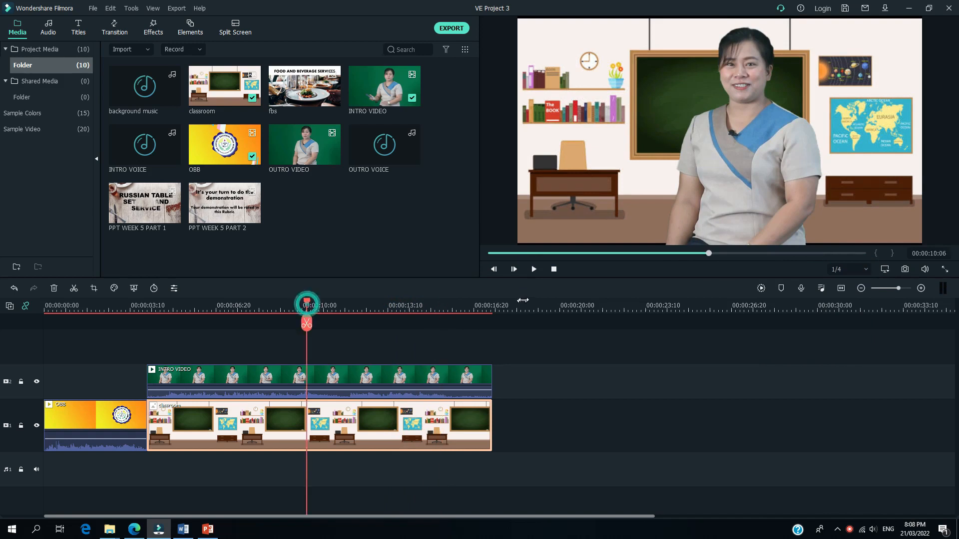
click(534, 269)
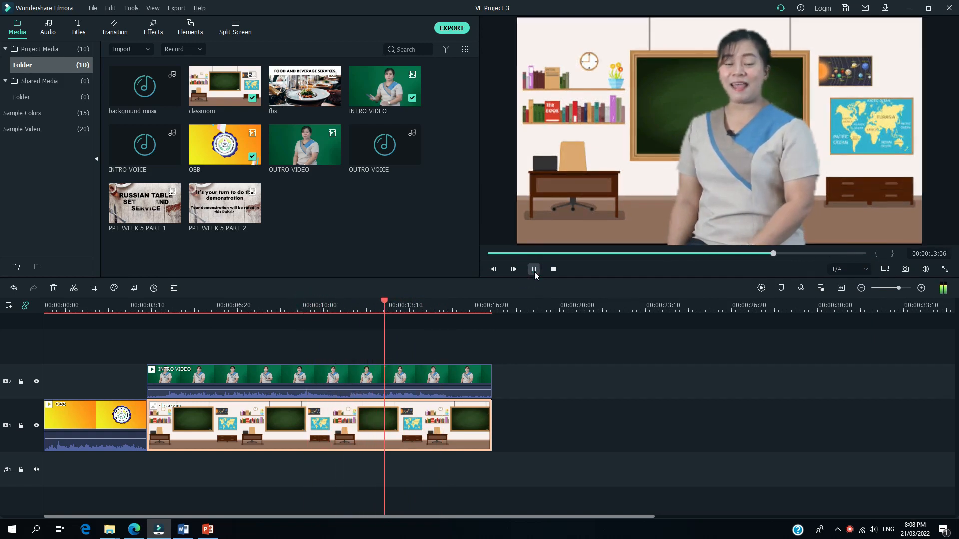
click(534, 269)
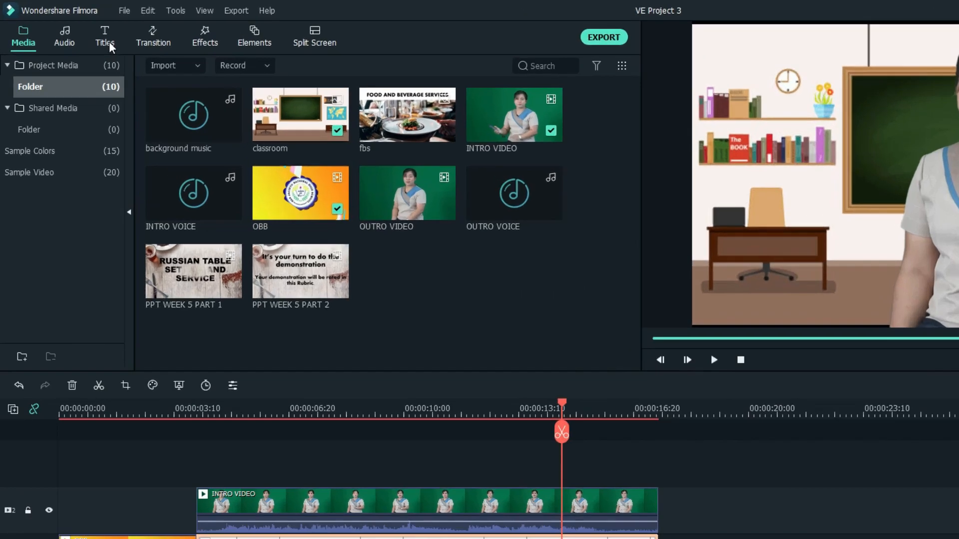
Step: Add a Default Title on a new track above the INTRO VIDEO clip, starting at about 8 seconds
click(111, 48)
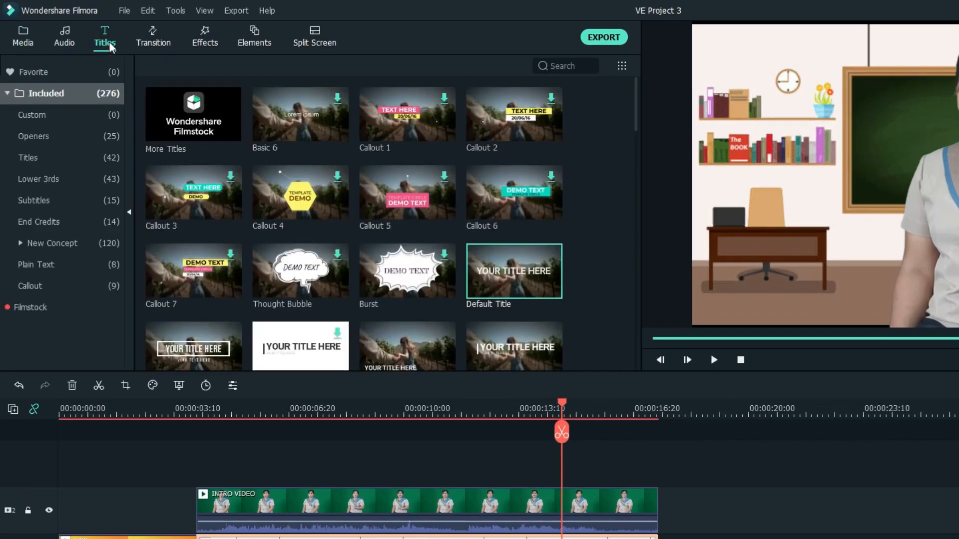
click(505, 262)
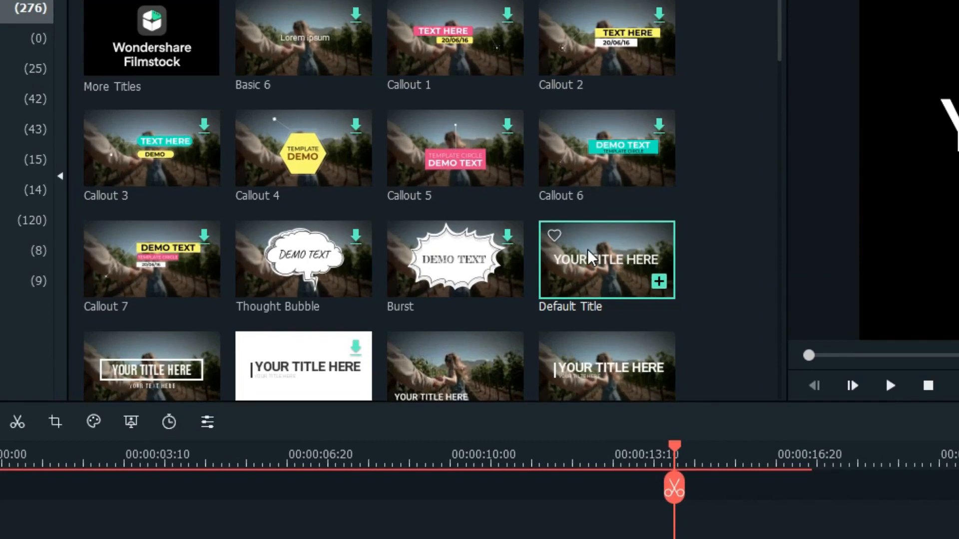
drag(587, 250, 368, 536)
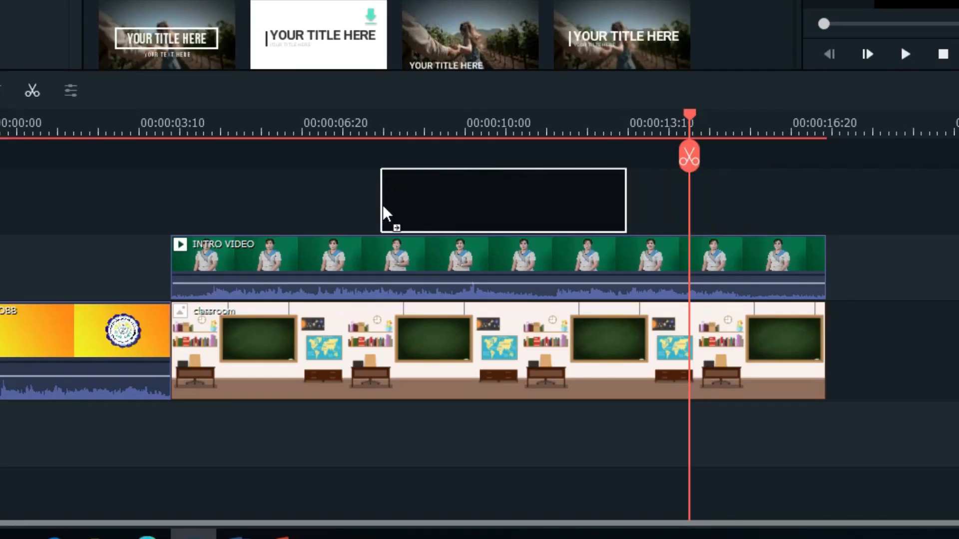
drag(383, 205, 383, 206)
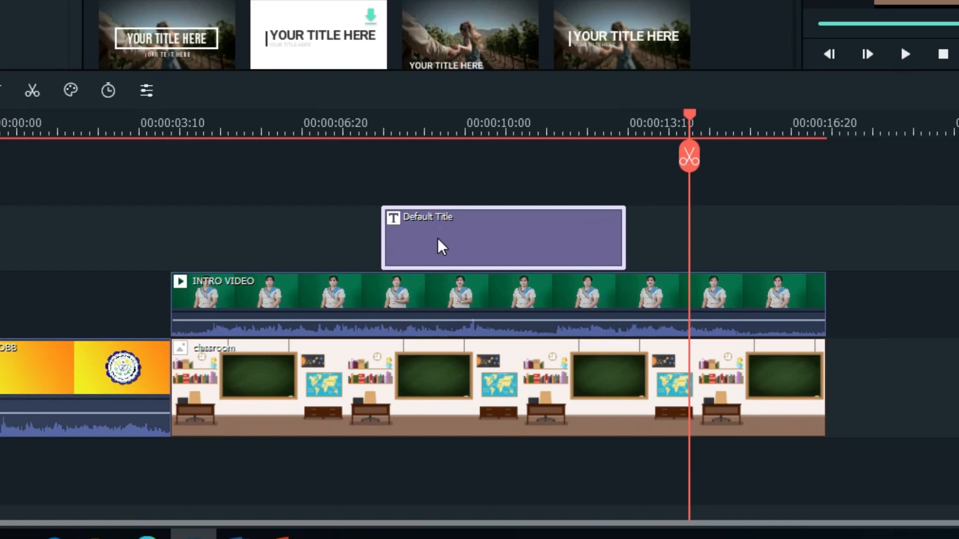
Step: Replace the title's placeholder text with the presenter's full name in capitals and apply it
double_click(498, 232)
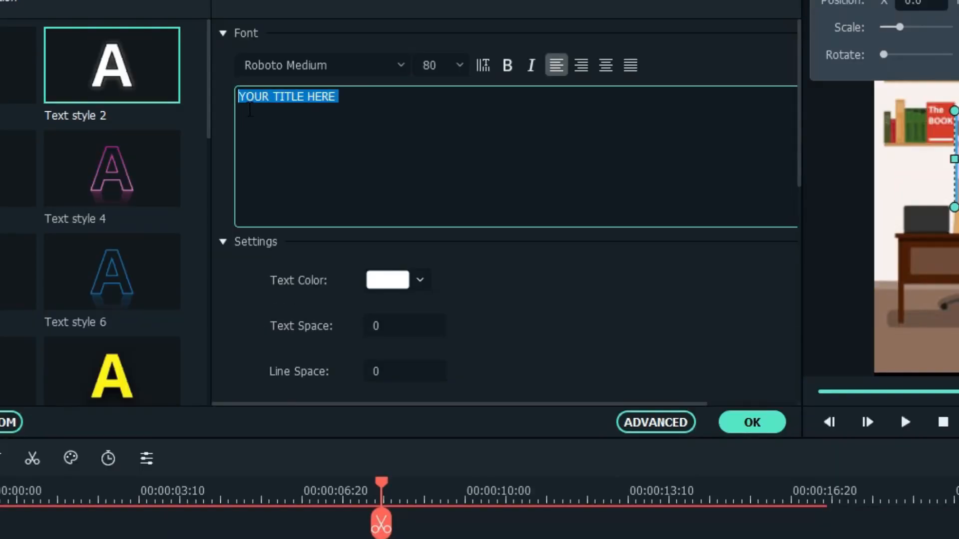
text(JASMIN)
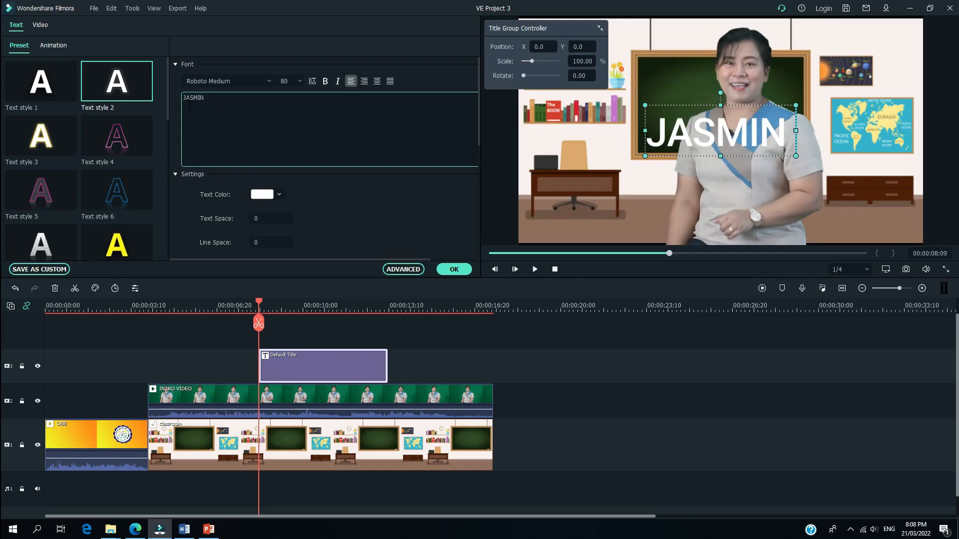
text( D. SAB)
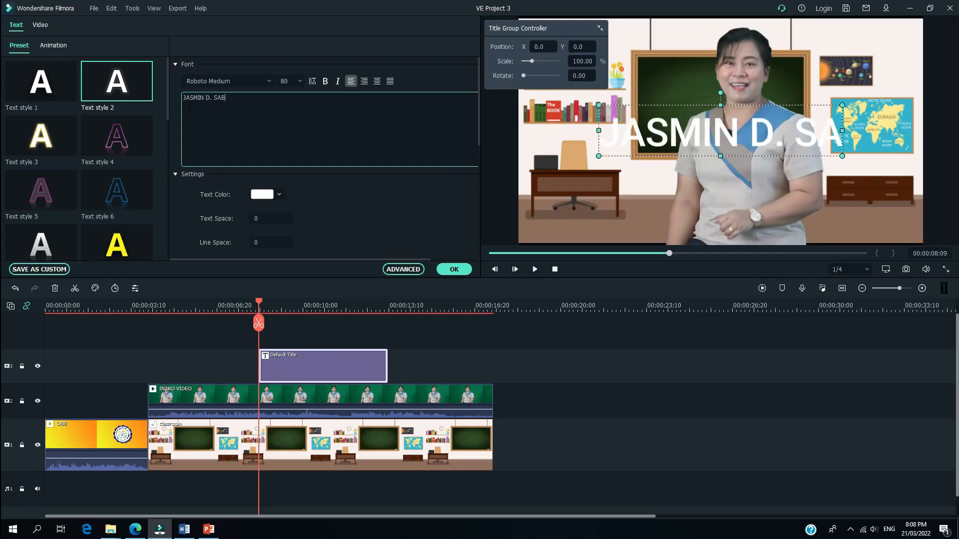
text(ANGAN)
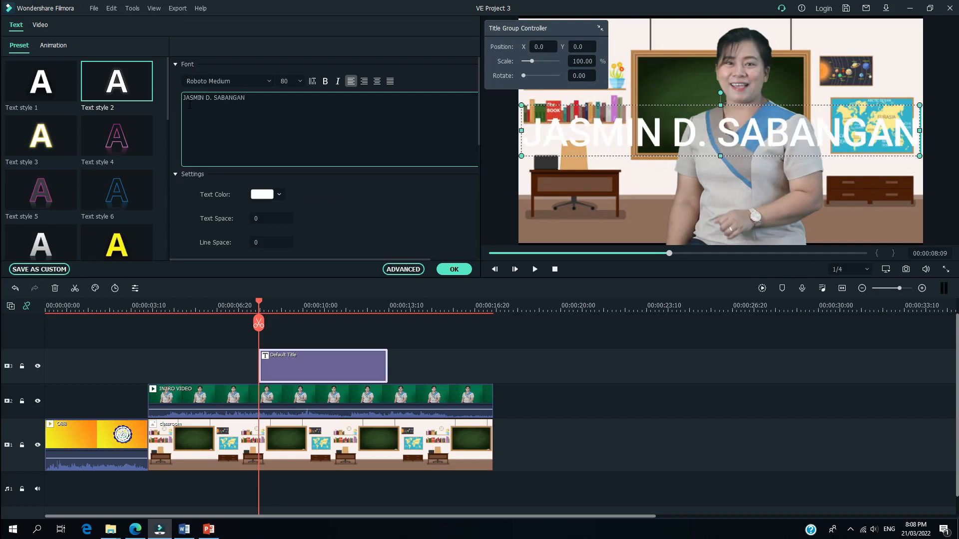
click(460, 267)
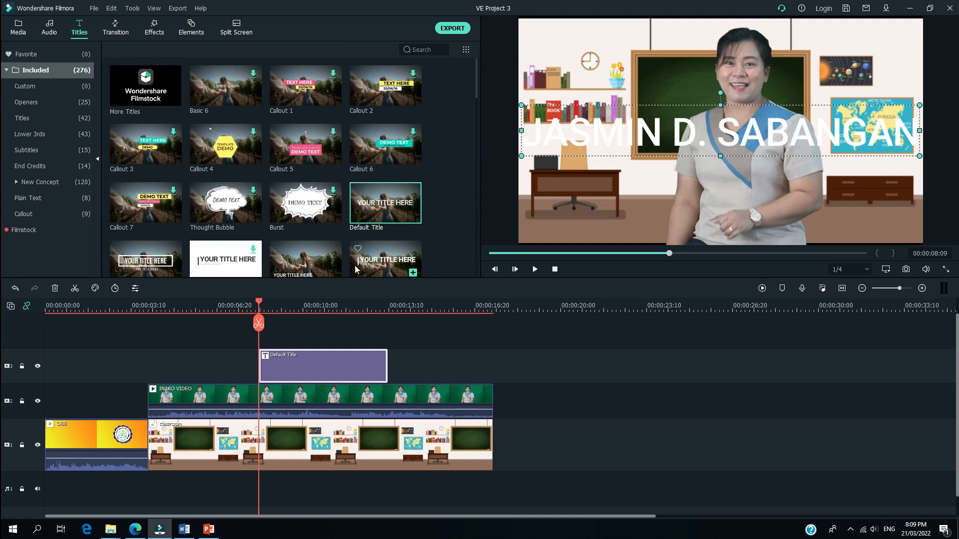
Step: Apply the Text style 2 preset to the name title and confirm the title settings
double_click(347, 354)
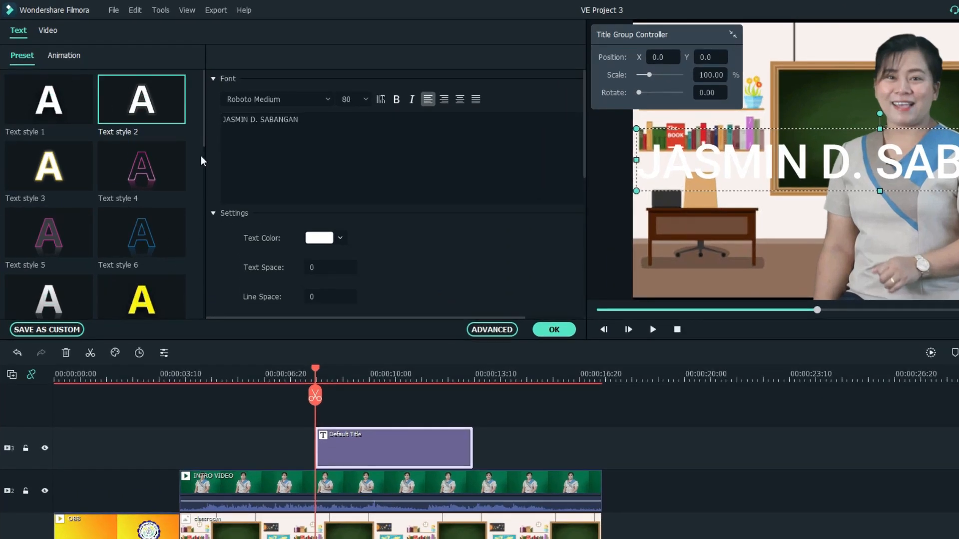
double_click(126, 106)
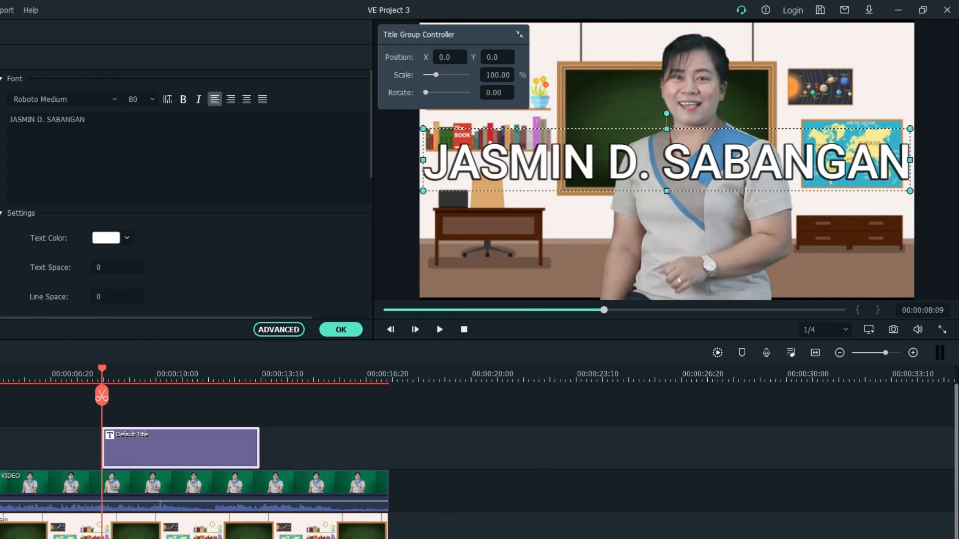
click(348, 330)
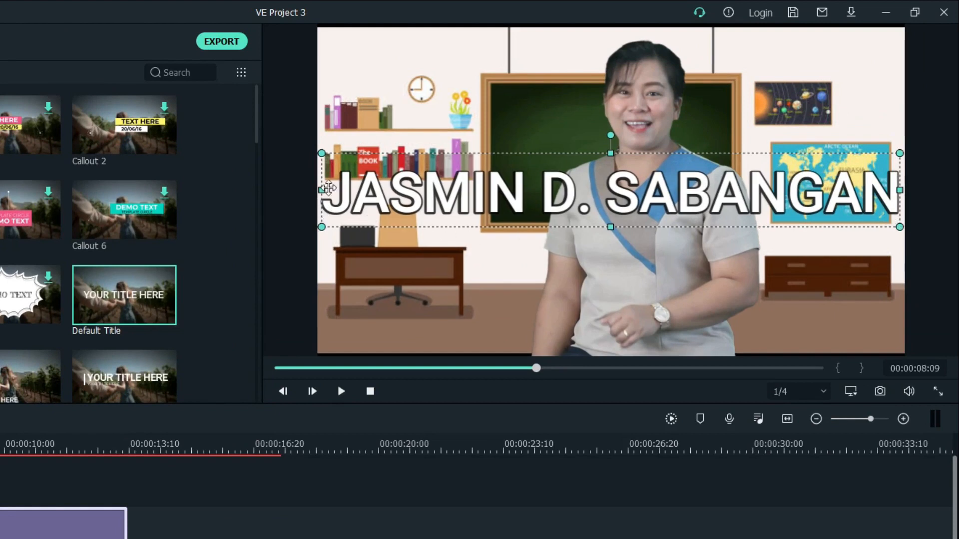
Step: Shrink the name title to just over half the frame width and place it in the frame's lower-left corner
drag(899, 153, 701, 178)
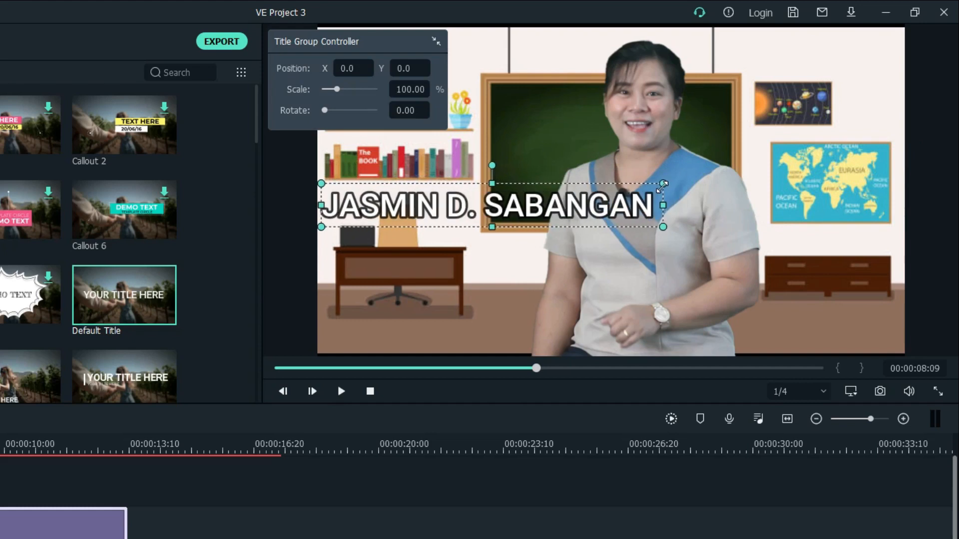
drag(665, 186, 644, 186)
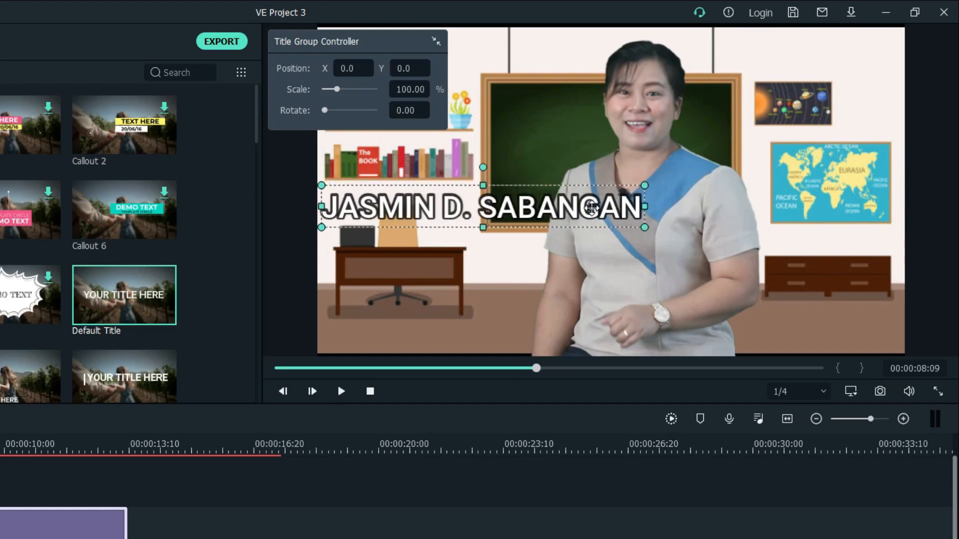
drag(593, 206, 596, 333)
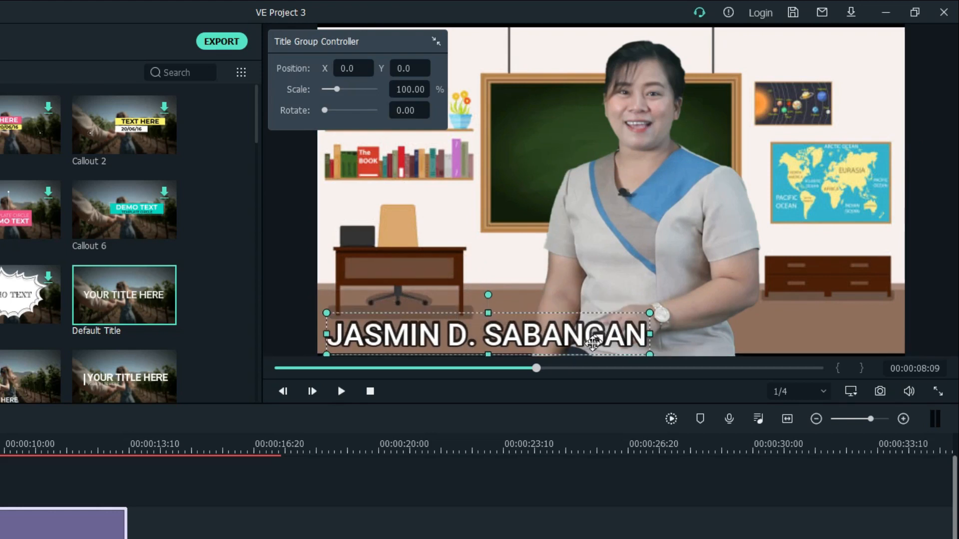
drag(604, 336, 580, 342)
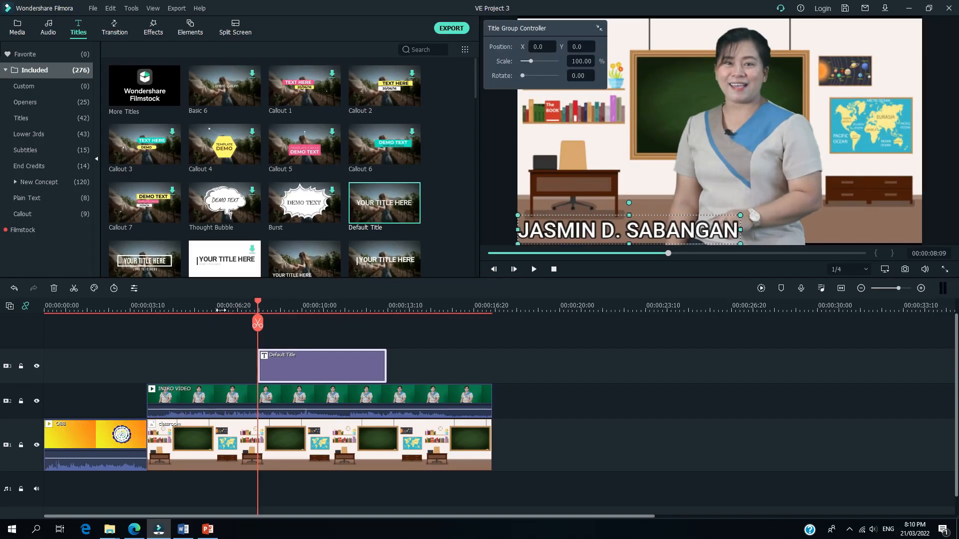
Step: Play the title section and shift the title clip to start at about 9.4 seconds, checking its timing against the speech
click(220, 309)
key(space)
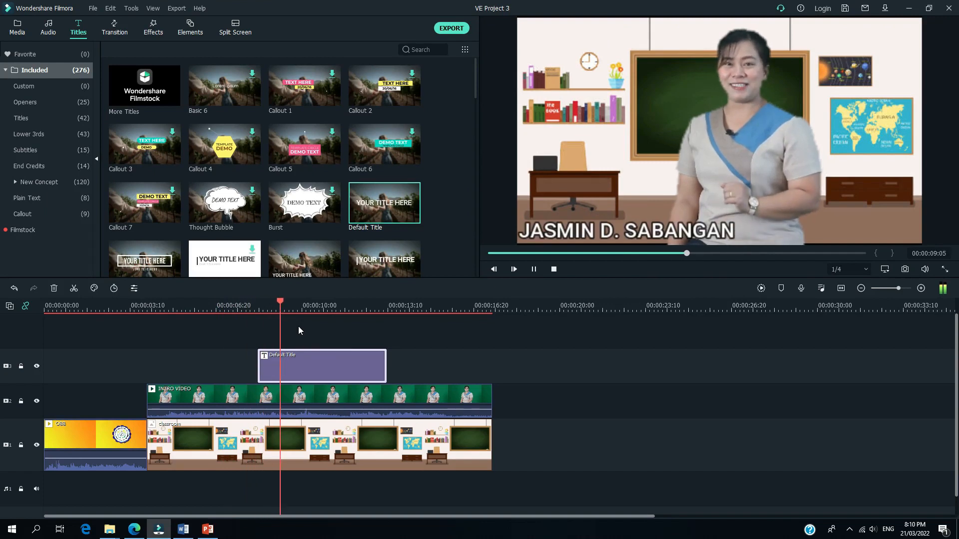
key(space)
click(242, 306)
drag(295, 360, 323, 367)
click(261, 308)
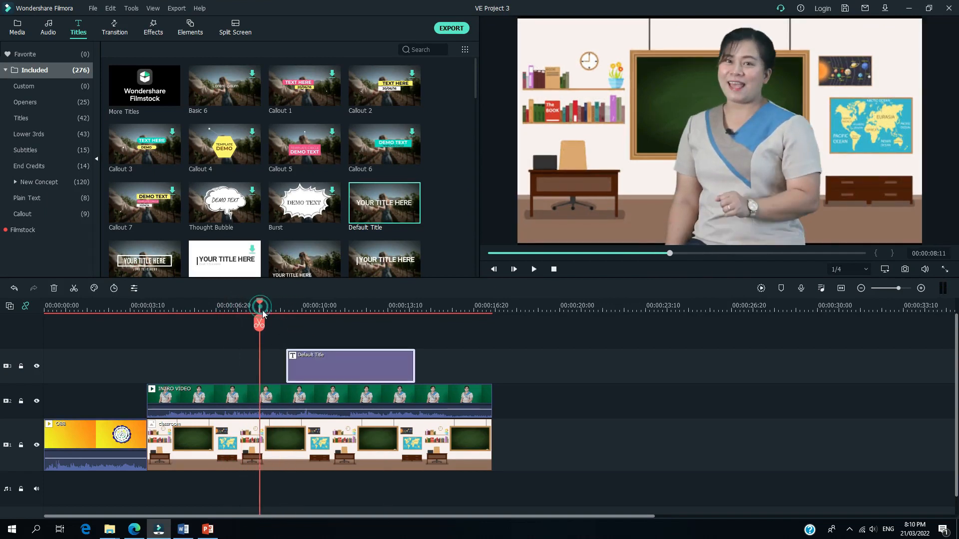
key(space)
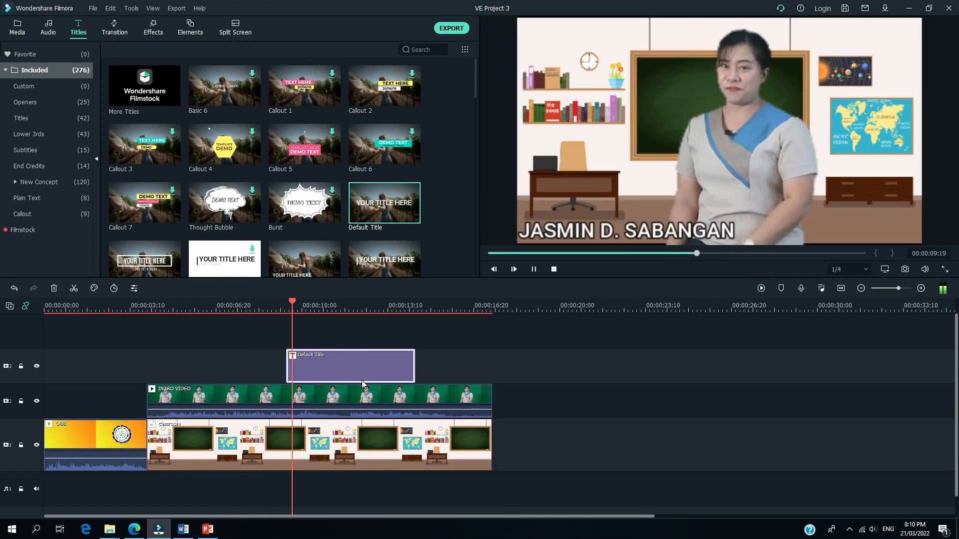
Step: Shift the title clip further along its track to start at about 11.5 seconds, checking the playback between moves
click(278, 305)
drag(317, 361, 355, 364)
key(space)
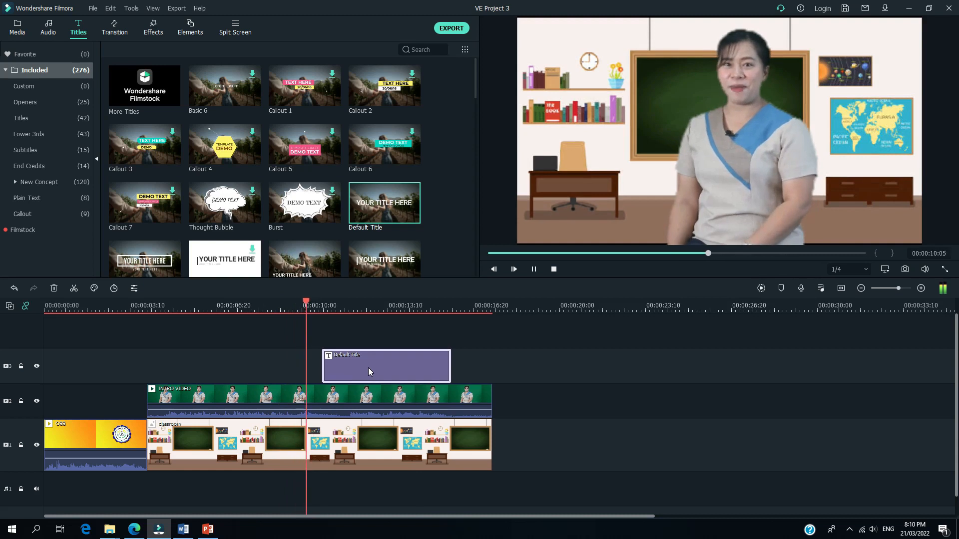
key(space)
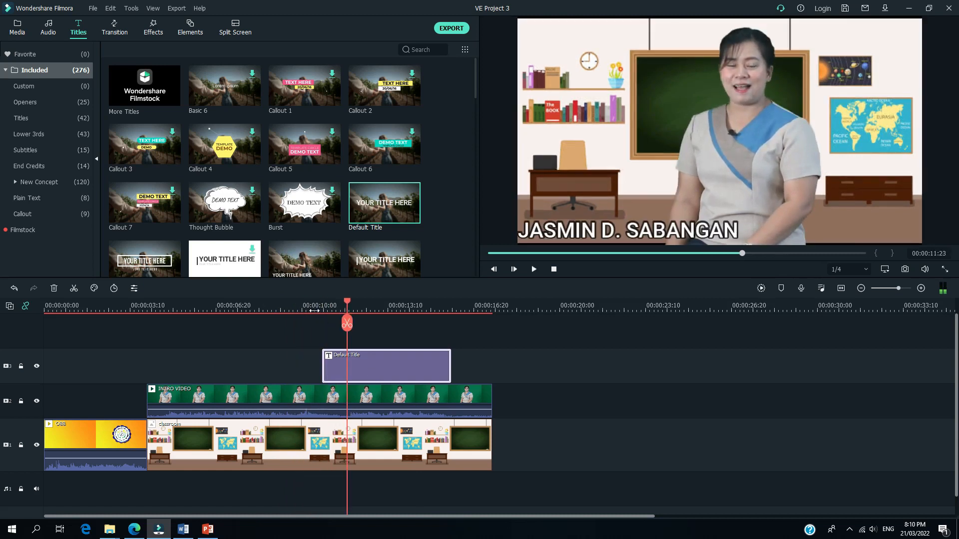
click(311, 306)
drag(343, 364, 362, 365)
key(space)
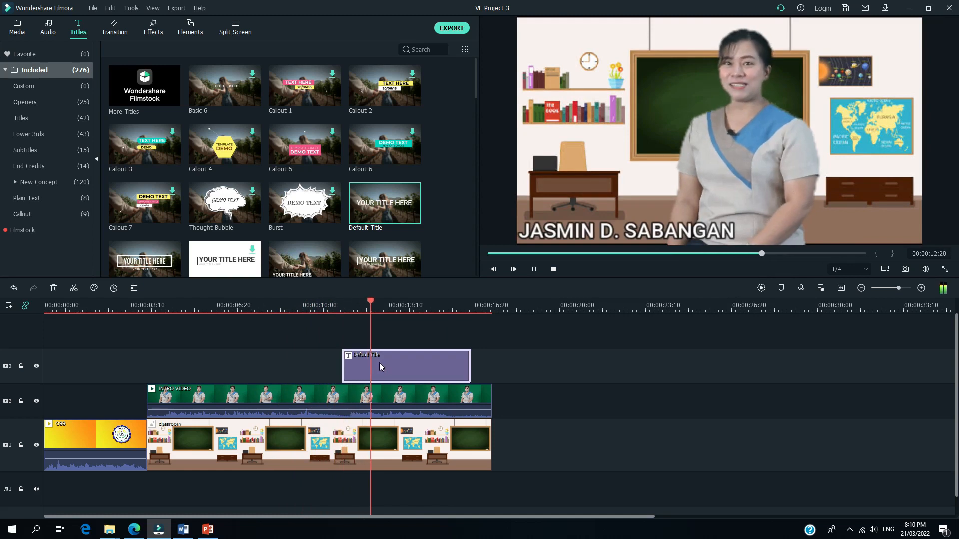
Step: Play to 00:00:13:11, split the title clip there and delete the part after the split
click(362, 307)
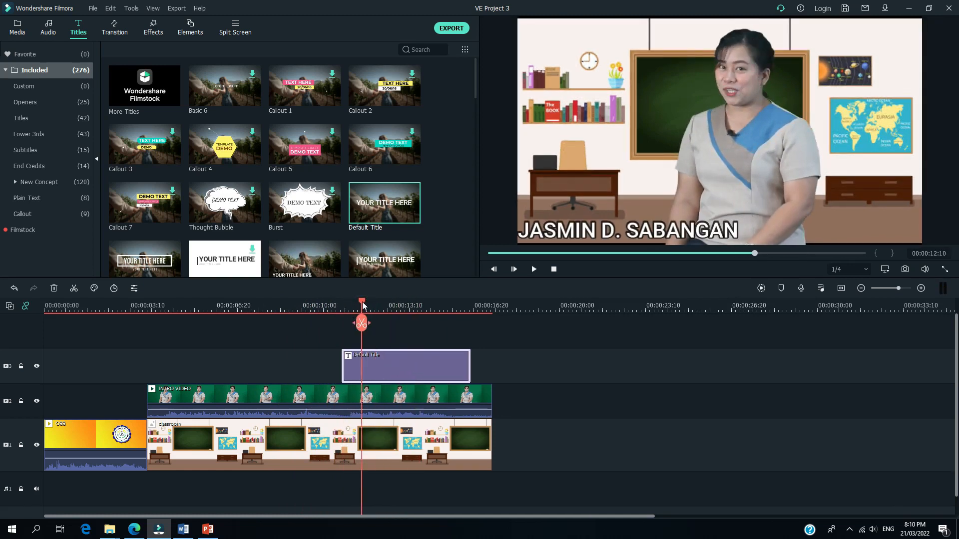
key(space)
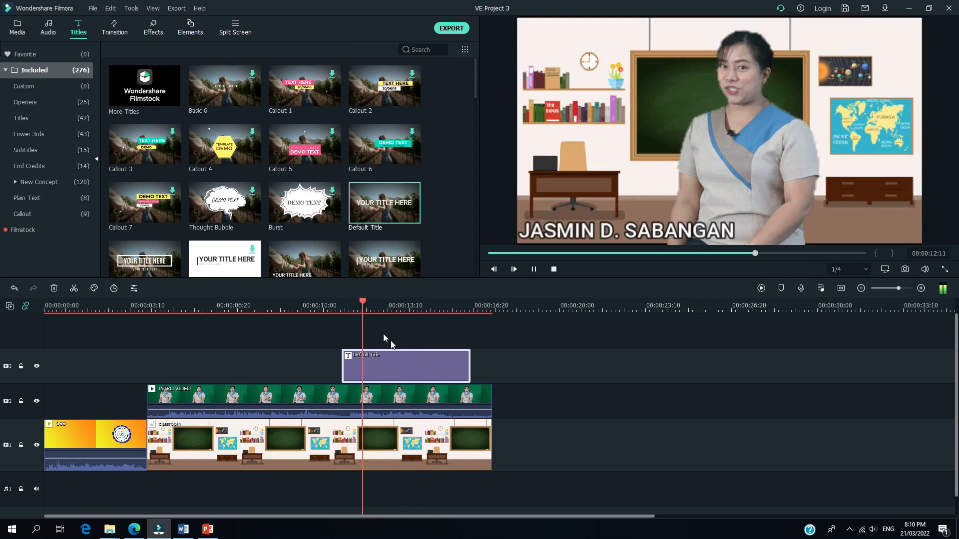
right_click(424, 367)
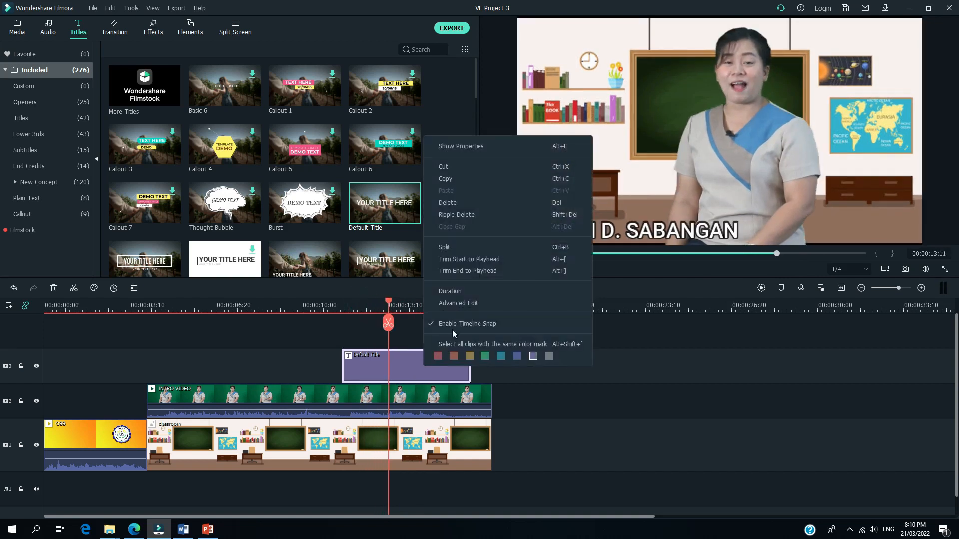
click(444, 247)
key(Delete)
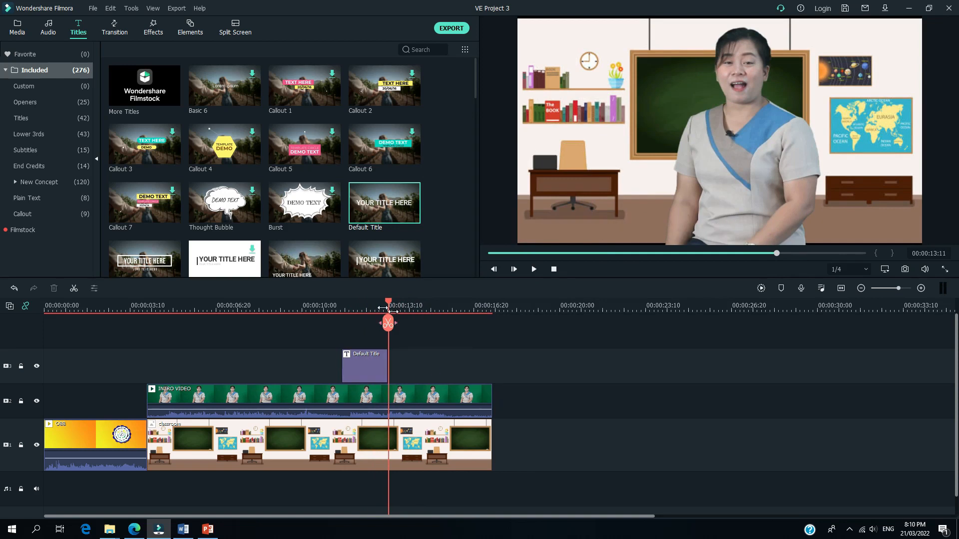
Step: Play back the intro from the start of the INTRO VIDEO clip to check the title's timing
click(148, 310)
key(space)
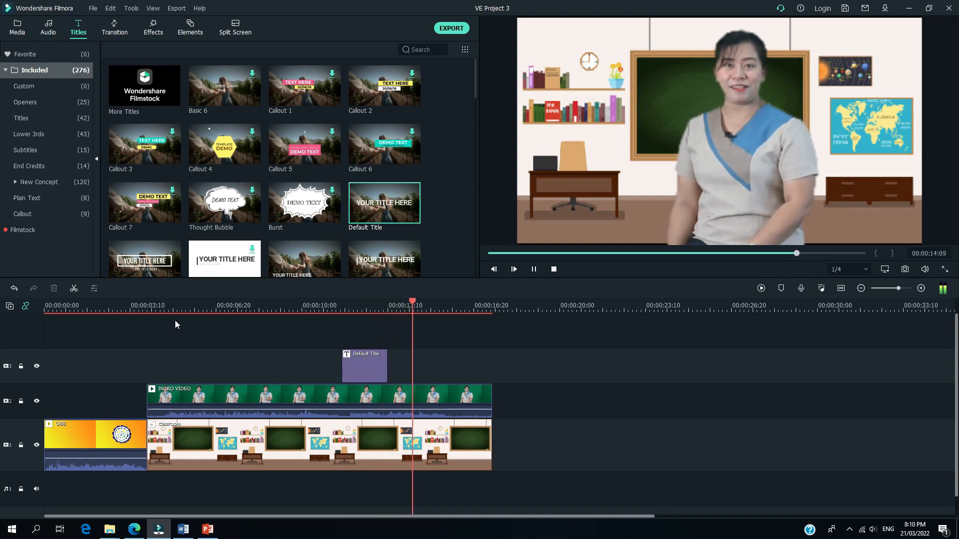
click(533, 269)
Step: Add the Linear 1 transition from the Linear category to the start of the INTRO VIDEO clip
key(alt+1)
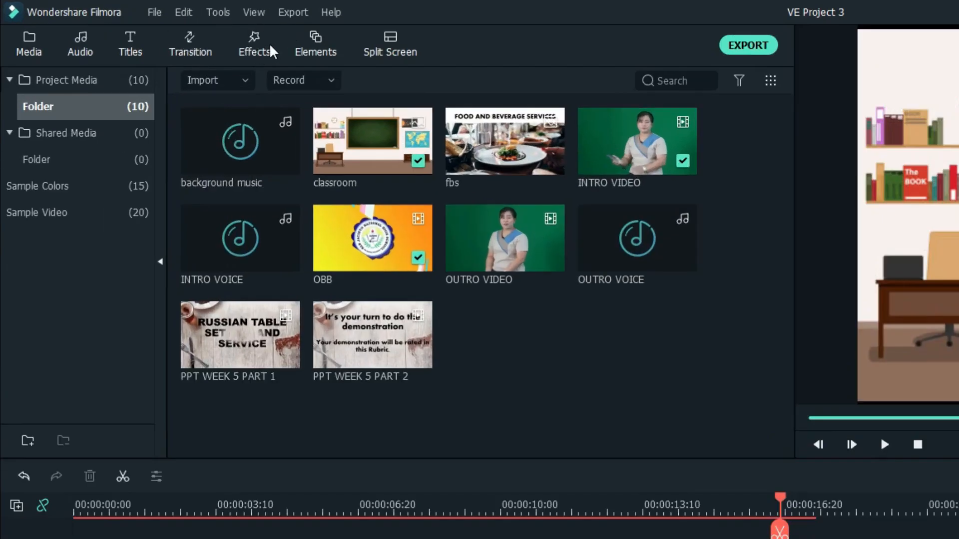
click(189, 50)
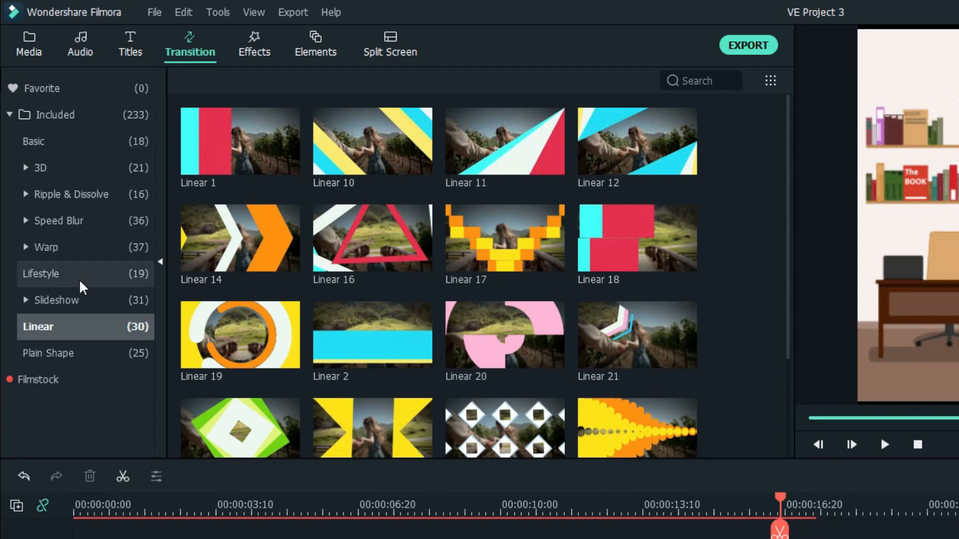
click(45, 330)
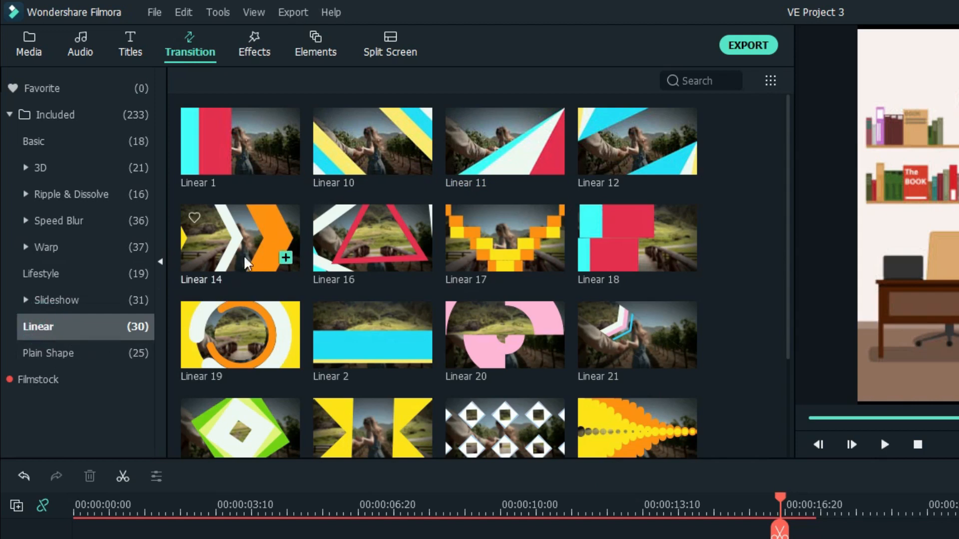
click(248, 147)
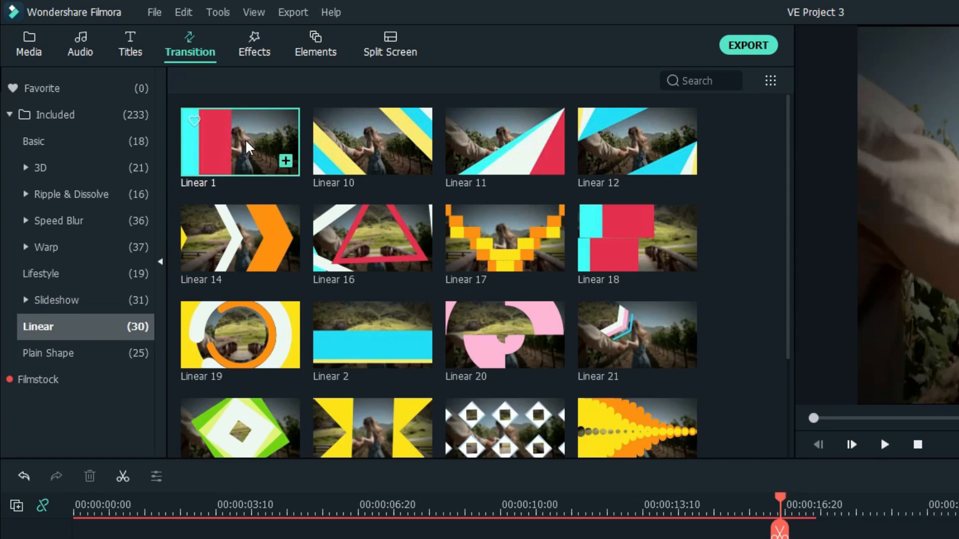
drag(249, 147, 255, 382)
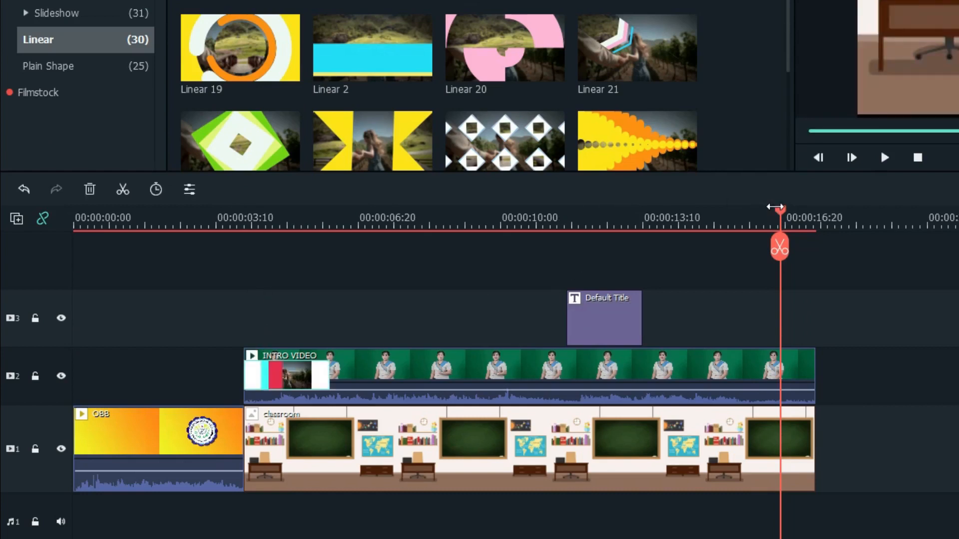
Step: Play the project from the beginning into the intro to check the new transition
drag(775, 206, 71, 230)
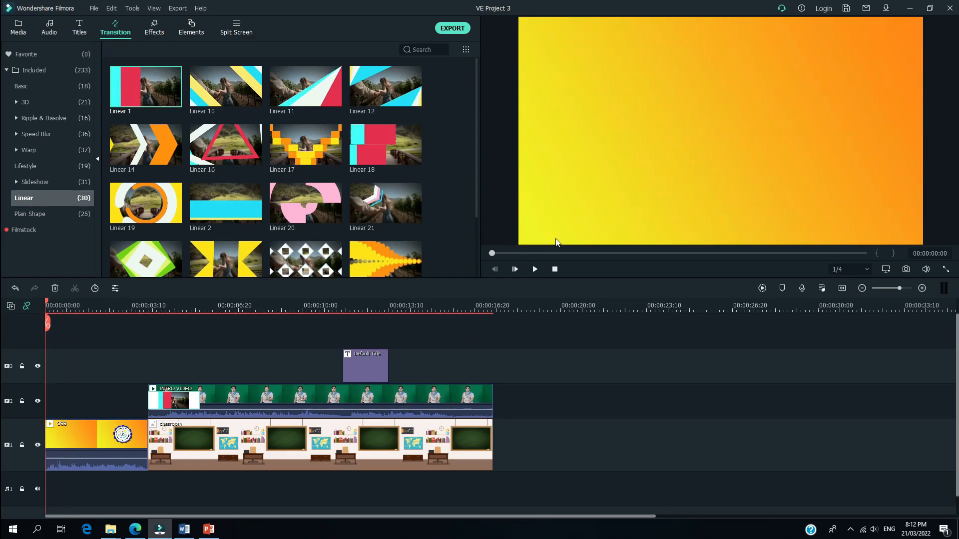
click(535, 269)
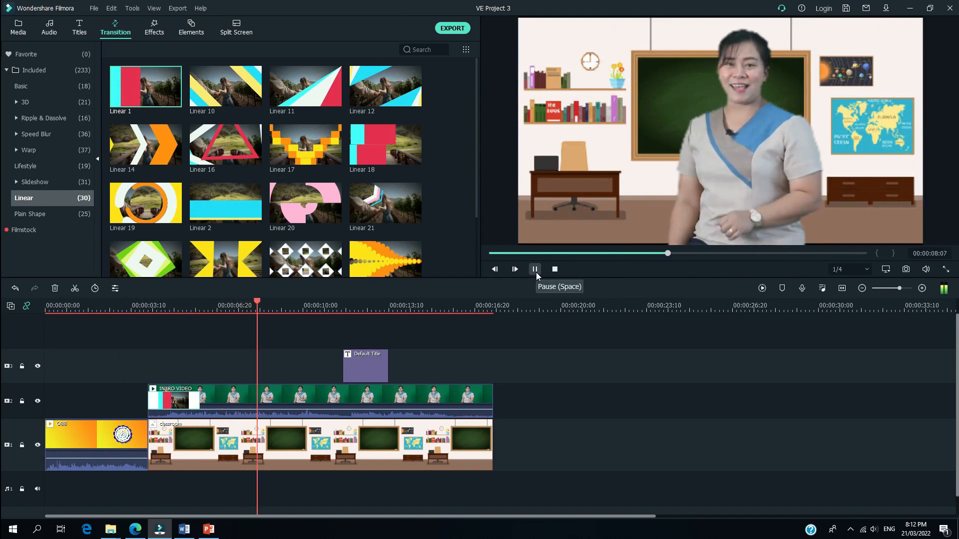
click(534, 269)
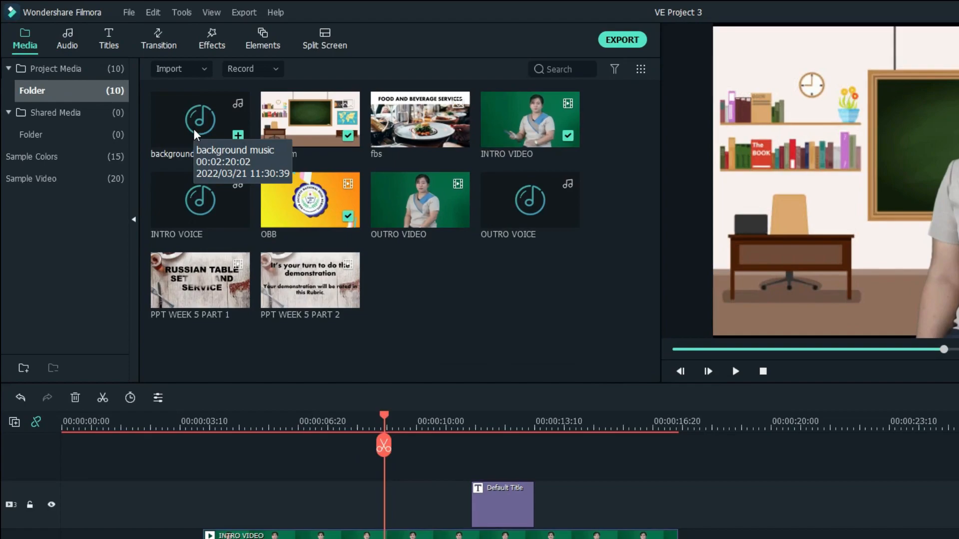
Step: Place the background music on audio track 1, aligned with the start of the INTRO VIDEO clip
drag(195, 129, 217, 529)
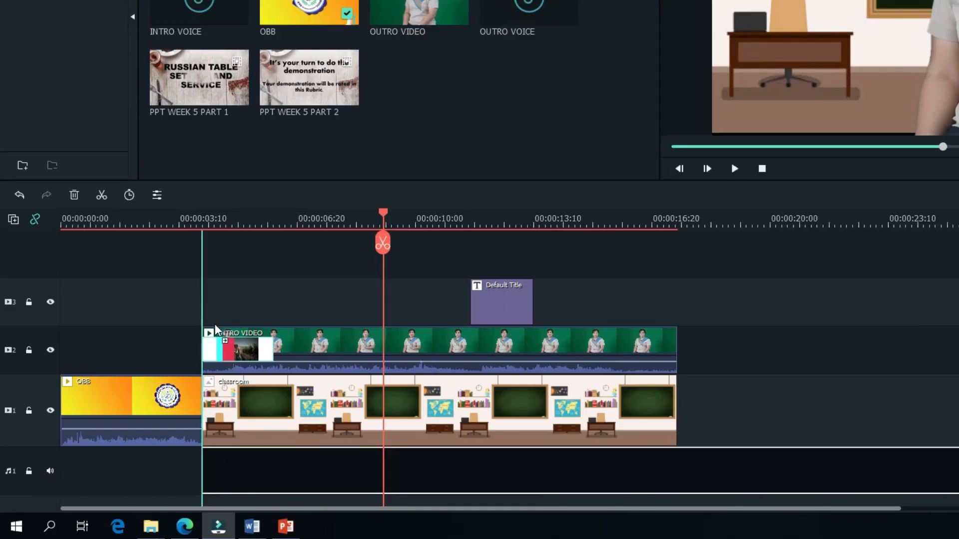
drag(216, 329, 216, 329)
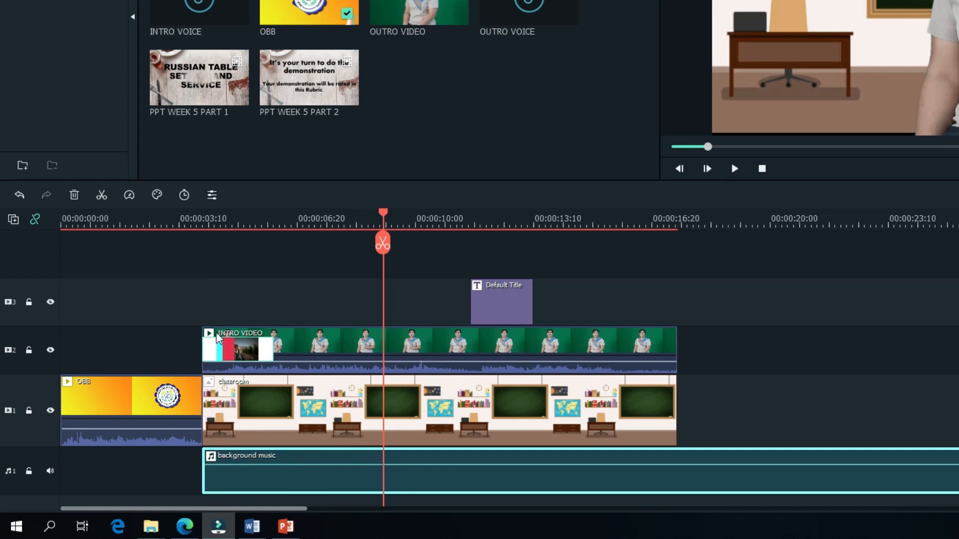
Step: Split the background music at the end of the intro, 00:00:17:12, and delete the part after the split
drag(389, 220, 668, 243)
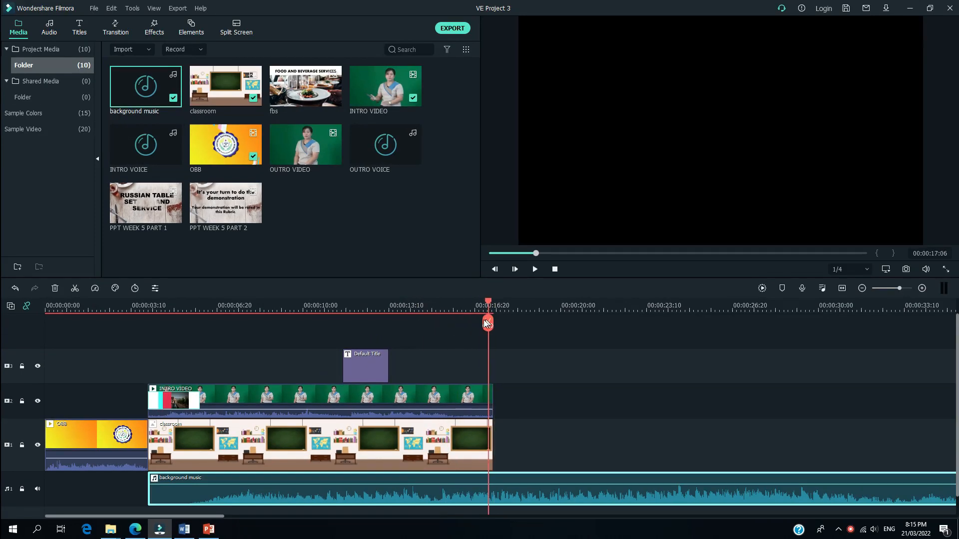
drag(484, 320, 479, 320)
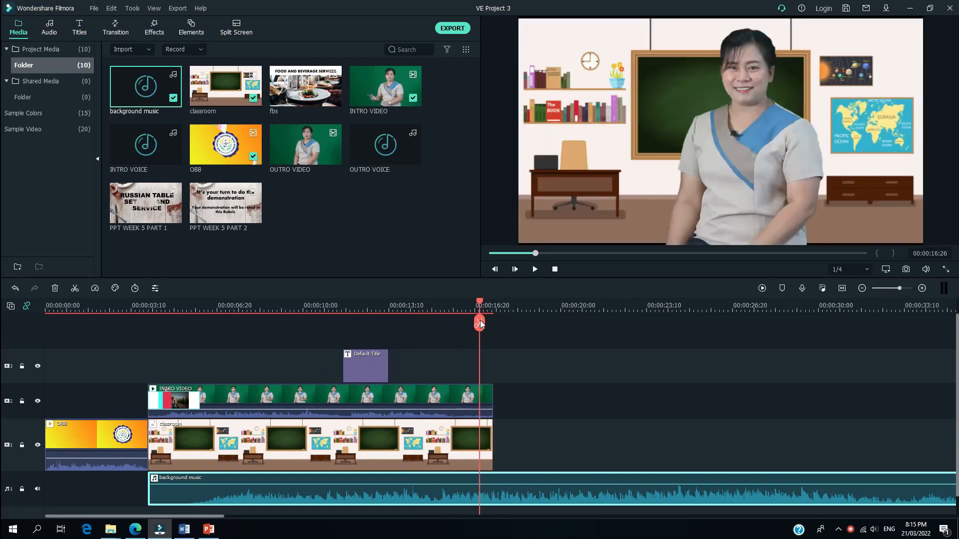
key(Down)
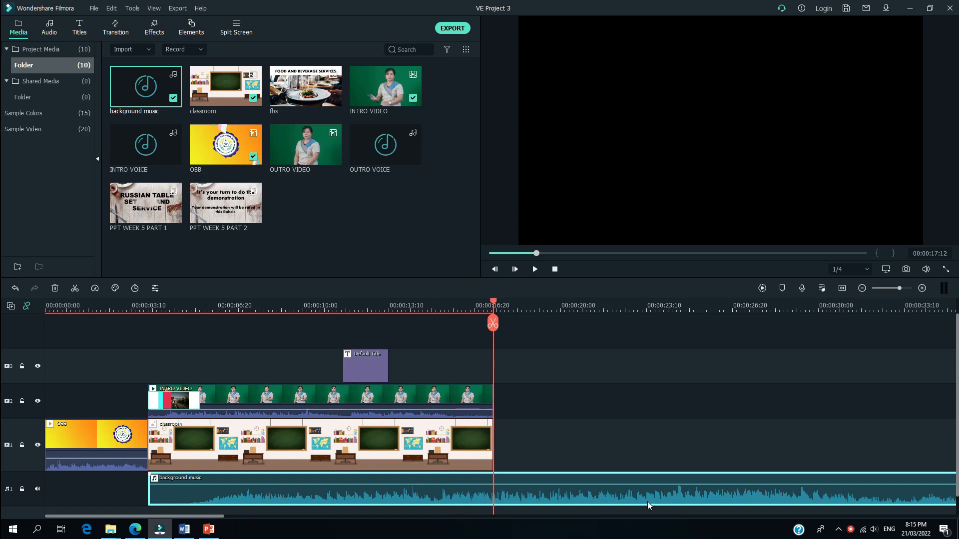
right_click(607, 496)
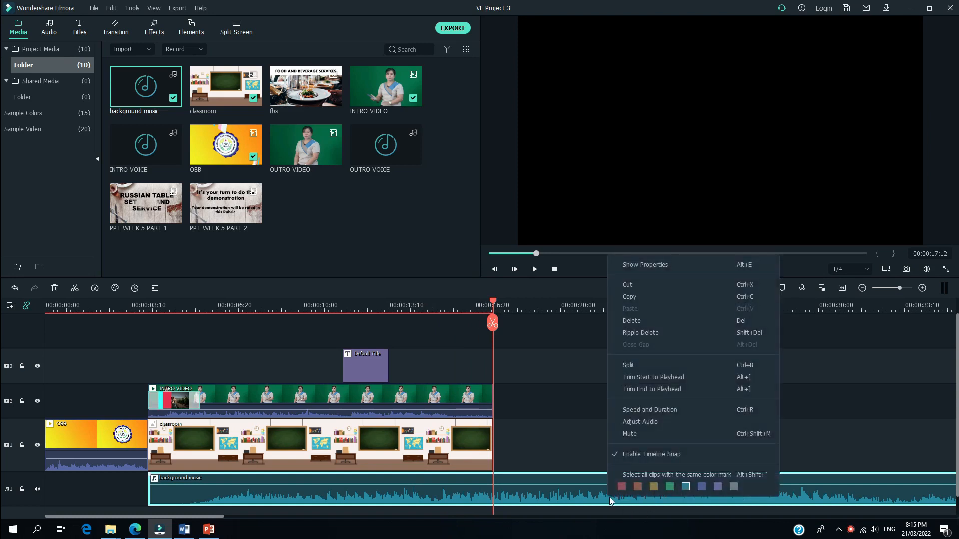
click(647, 367)
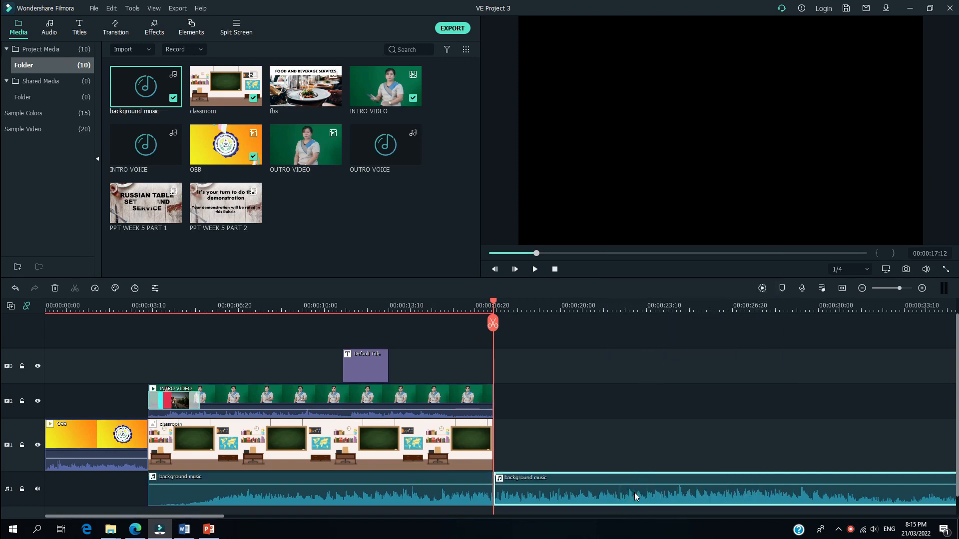
key(Delete)
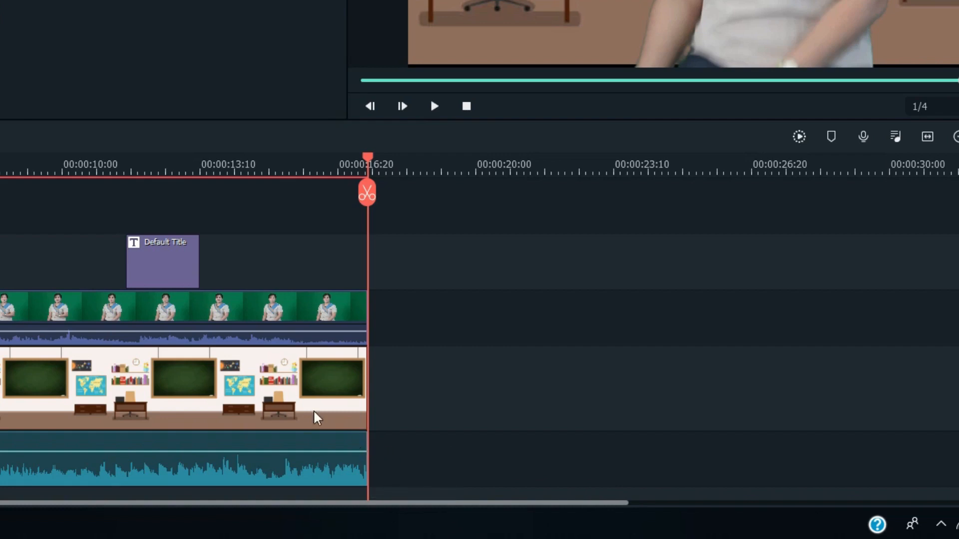
Step: Lower the volume of the background music clip to -7.29 dB
click(119, 473)
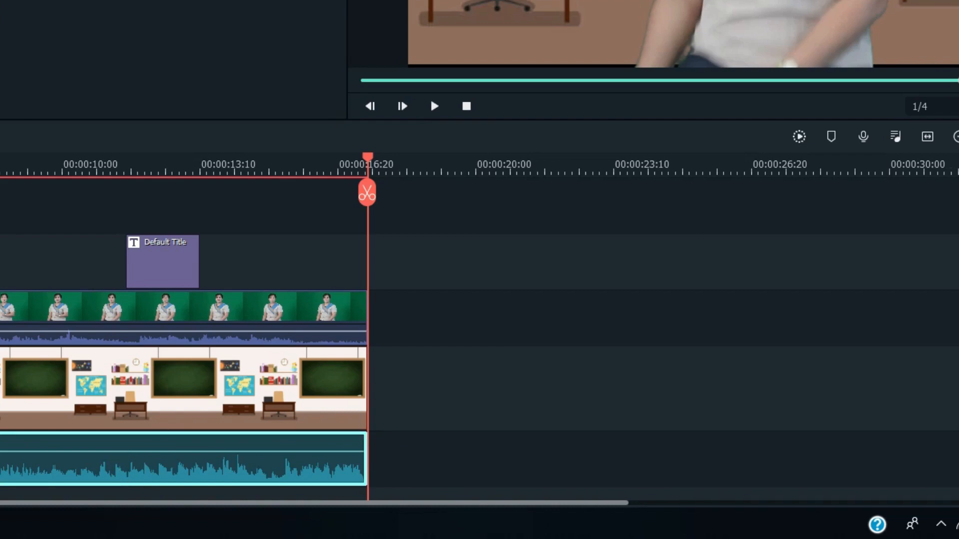
key(ctrl+equal)
key(ctrl+equal)
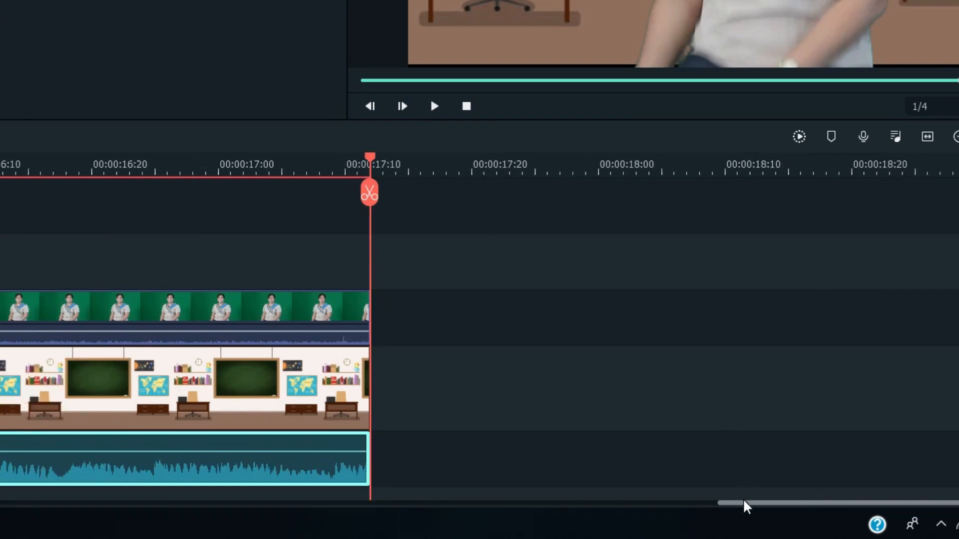
drag(744, 501, 565, 502)
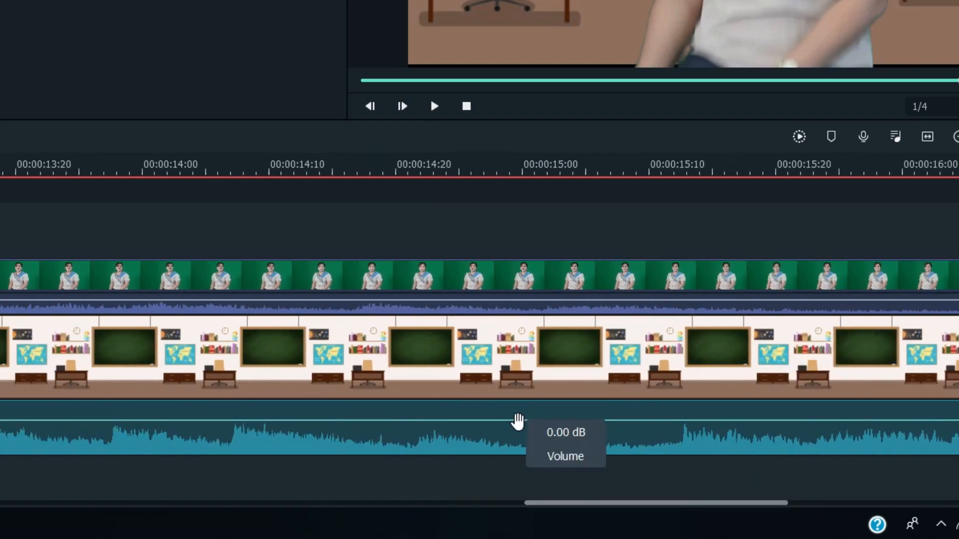
click(517, 421)
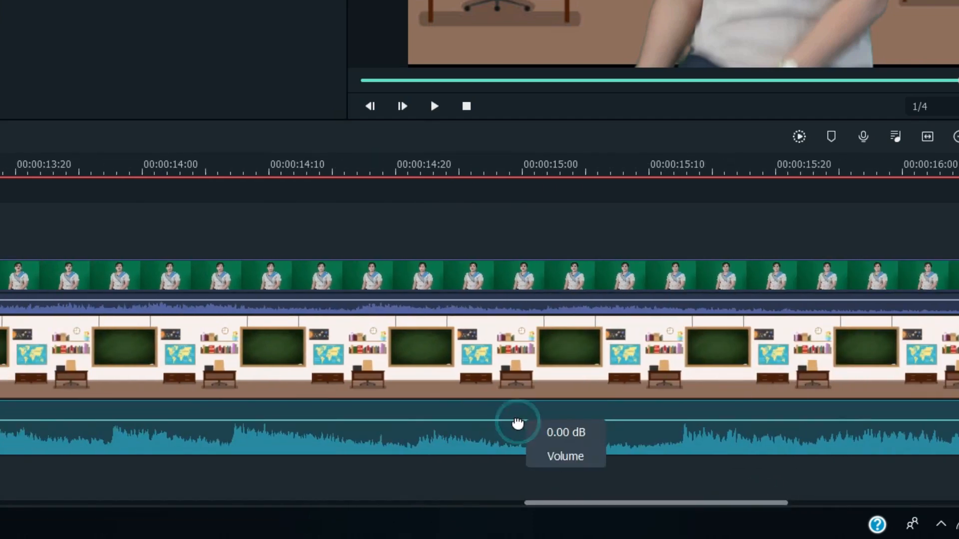
drag(518, 423, 518, 428)
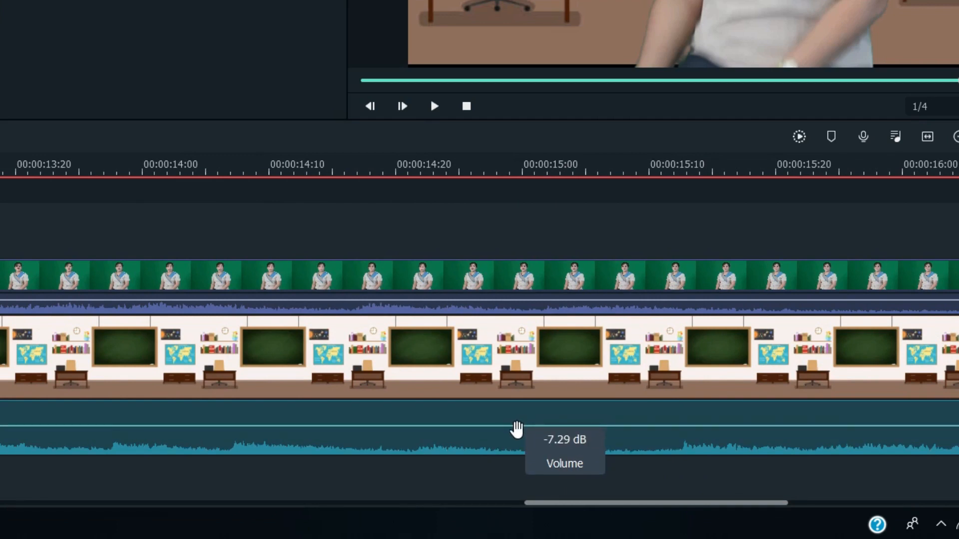
Step: Play the whole intro section from 00:00:00:00 to check the music level against the speech
drag(652, 505, 476, 508)
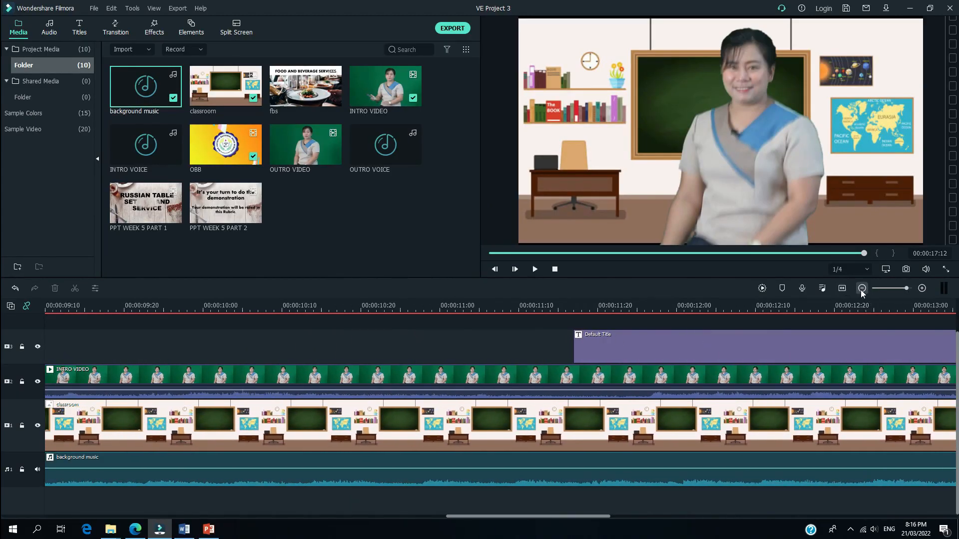
click(862, 289)
drag(590, 508, 423, 509)
click(555, 268)
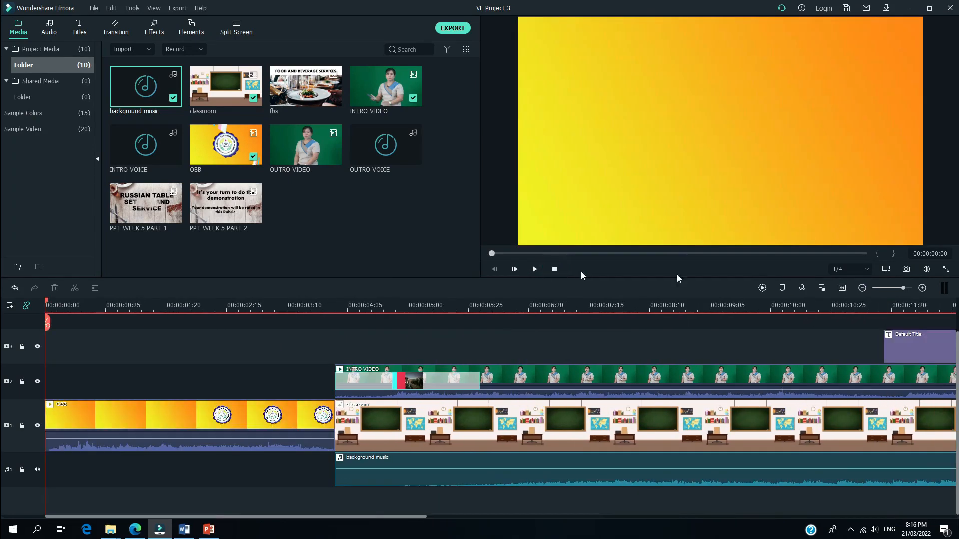
click(862, 289)
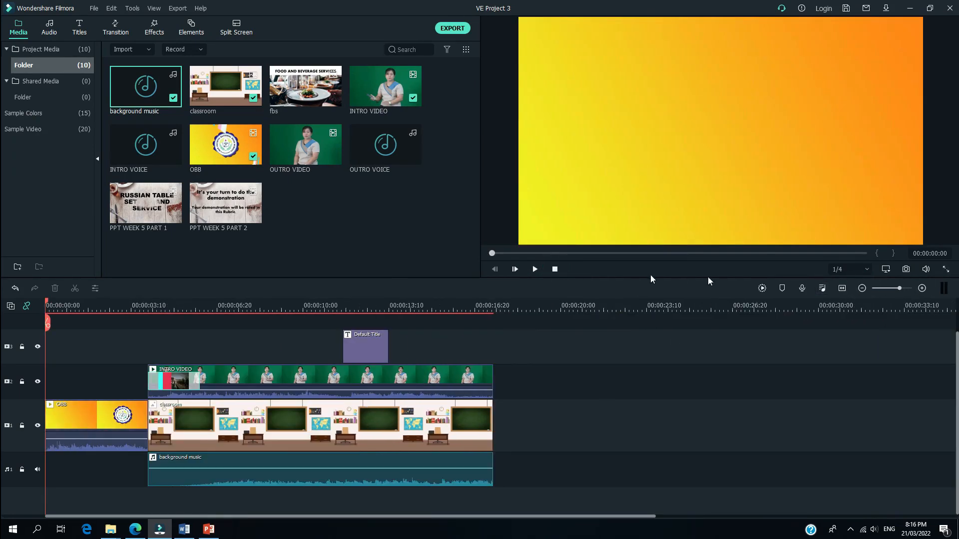
click(534, 270)
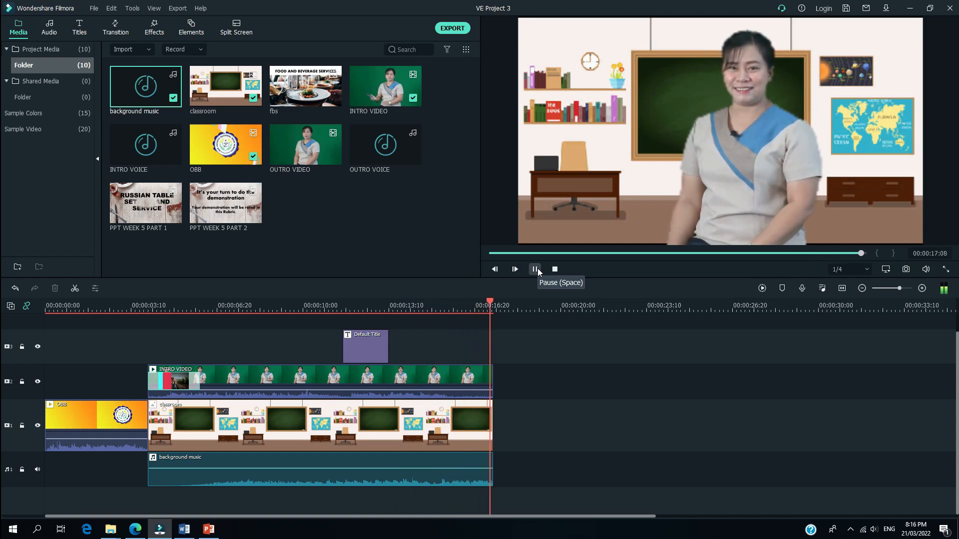
click(535, 270)
click(536, 269)
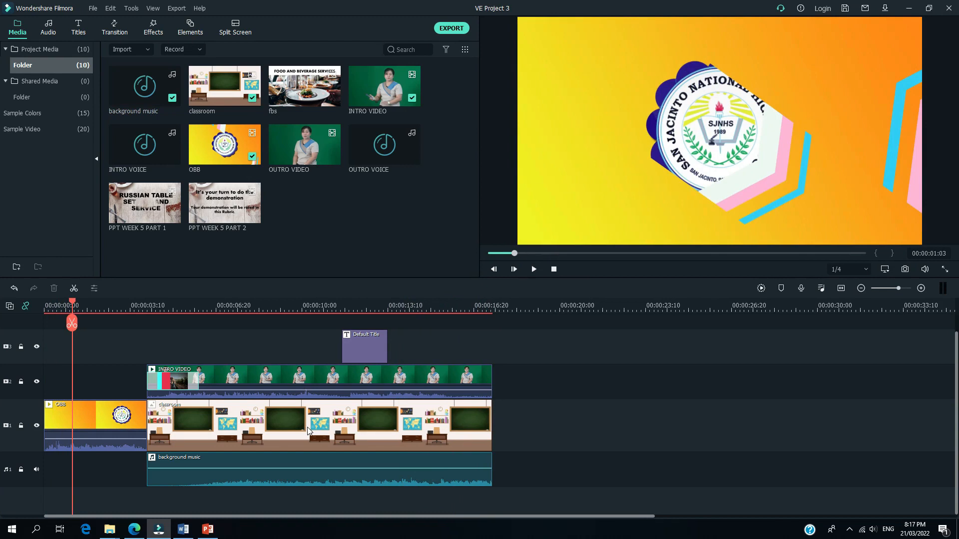
Step: Place the fbs image after the classroom clip on video track 1, followed by the PPT WEEK 5 PART 1 video
click(859, 288)
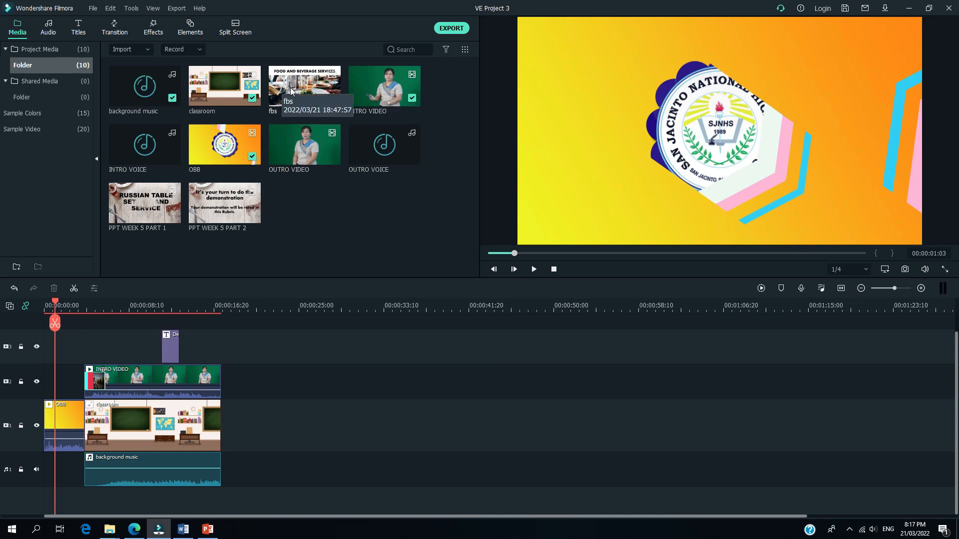
drag(291, 91, 268, 409)
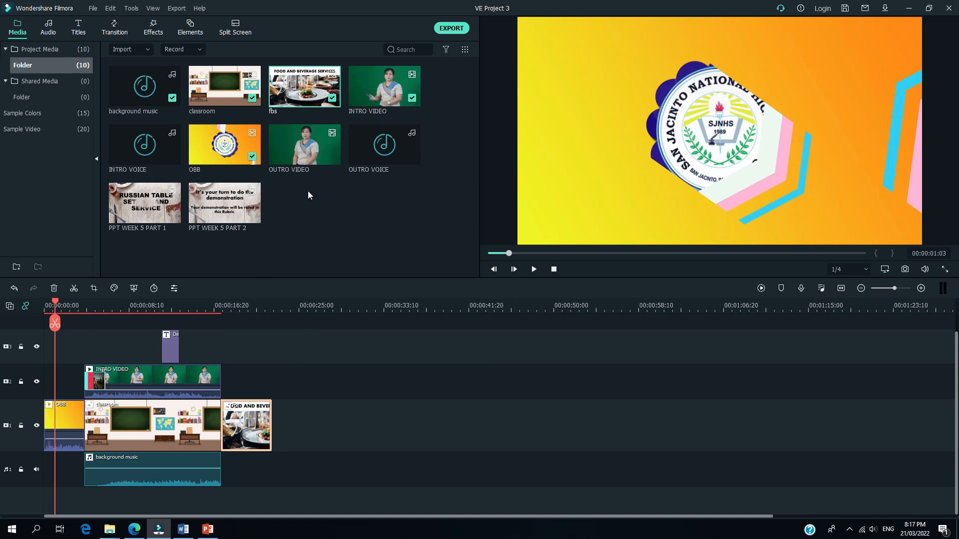
click(131, 211)
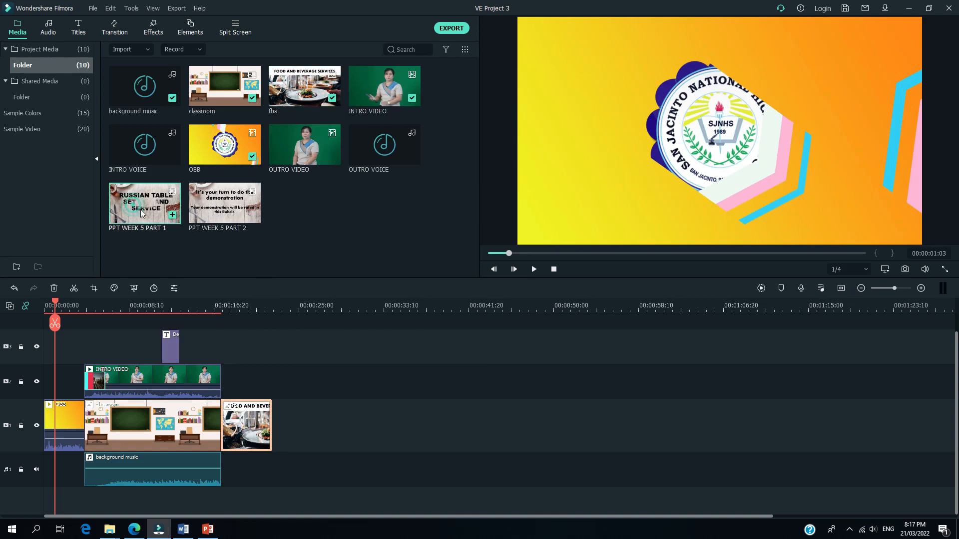
drag(307, 340, 280, 439)
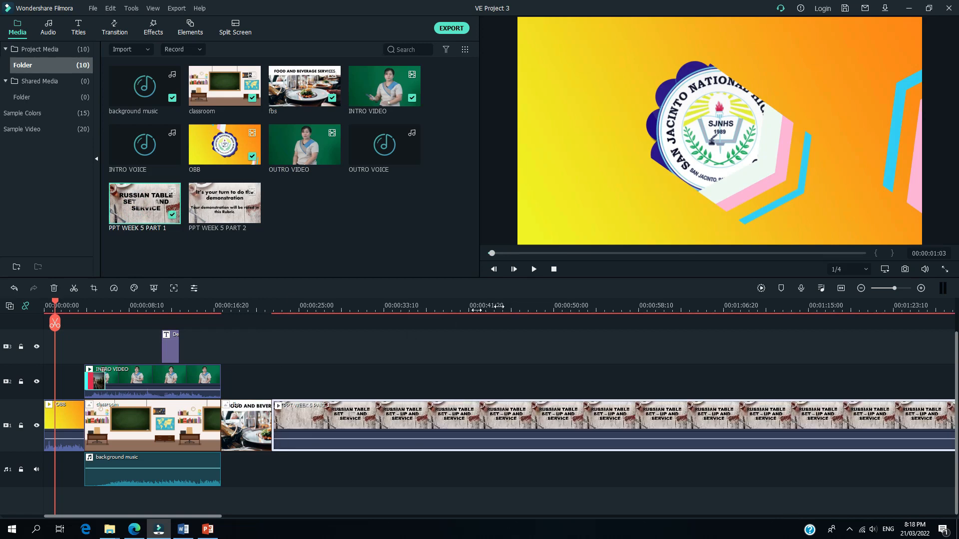
Step: Append the PPT WEEK 5 PART 2 video and the OUTRO VIDEO clip to the end of video track 1
click(861, 288)
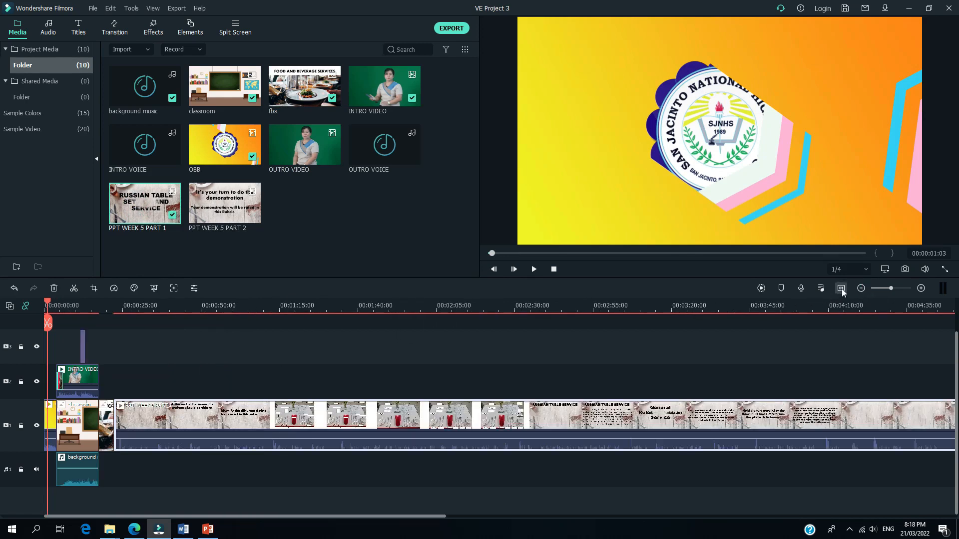
click(841, 288)
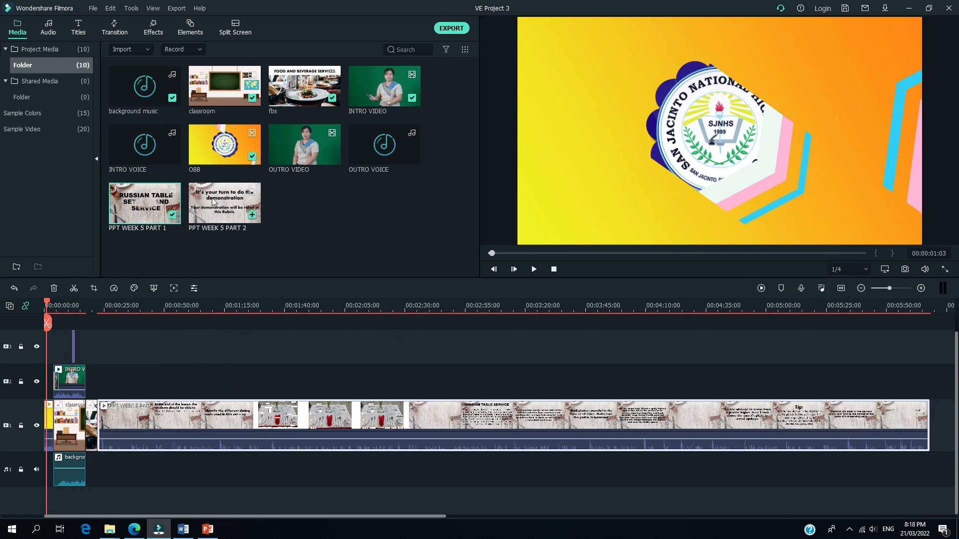
drag(198, 204, 933, 429)
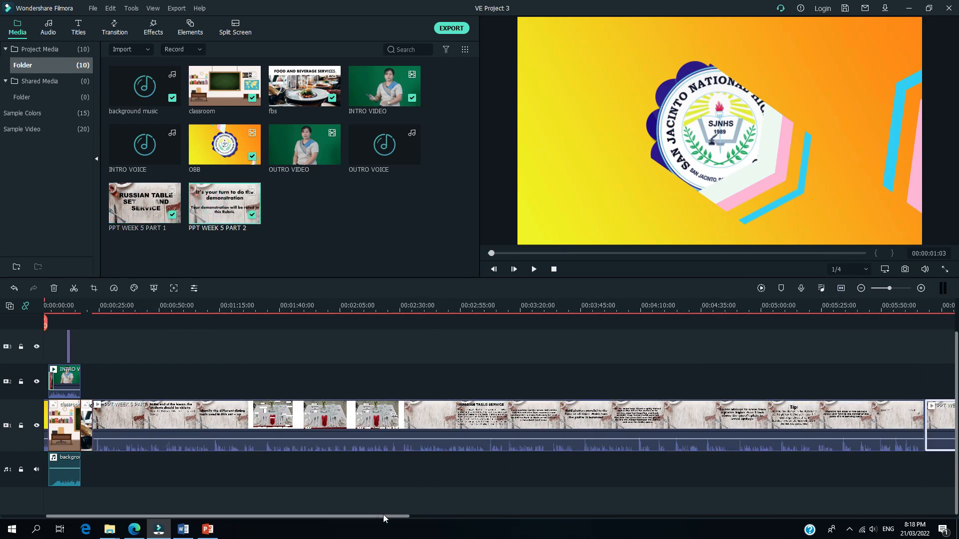
drag(382, 516, 719, 499)
click(299, 147)
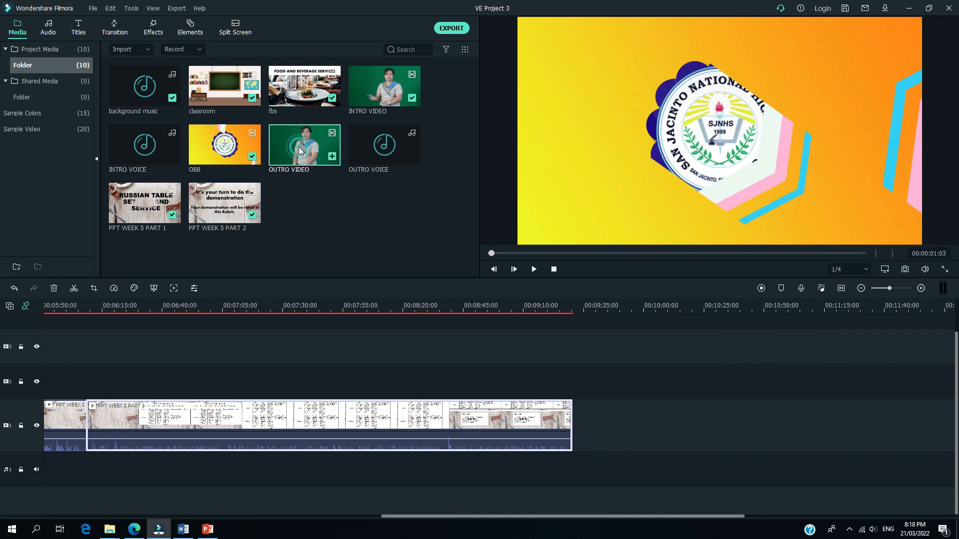
drag(298, 147, 569, 426)
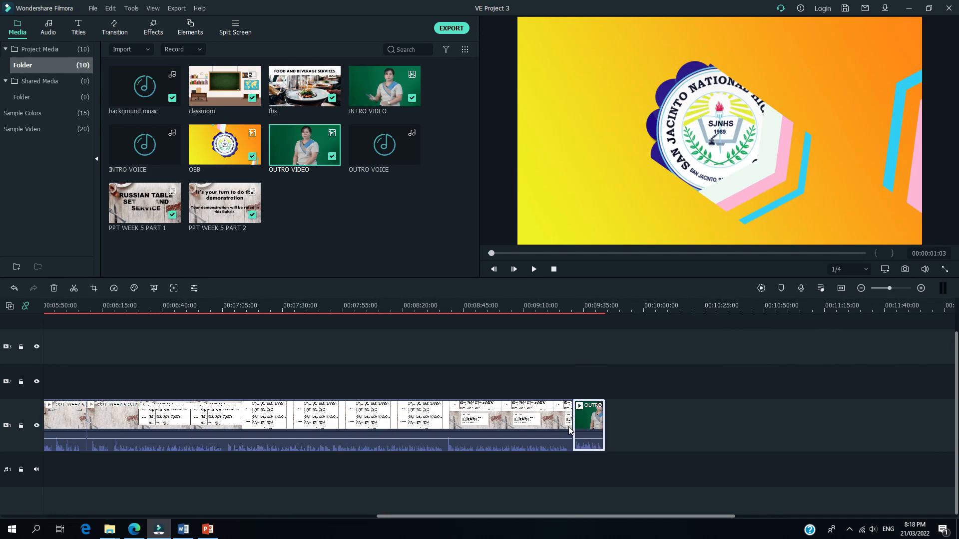
Step: Play the OUTRO VIDEO clip from its start on video track 1 to review the green-screen footage
drag(571, 308, 775, 318)
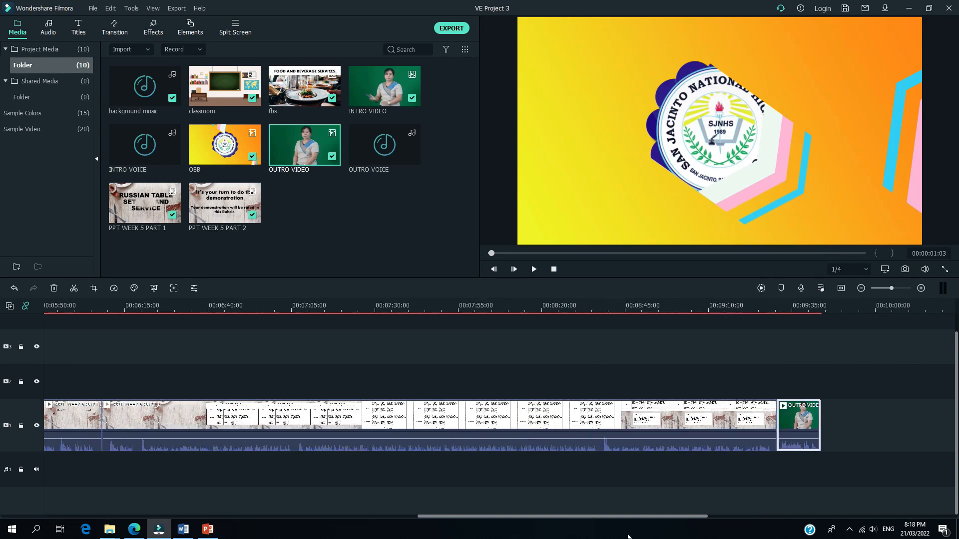
drag(639, 517, 730, 508)
drag(511, 305, 719, 310)
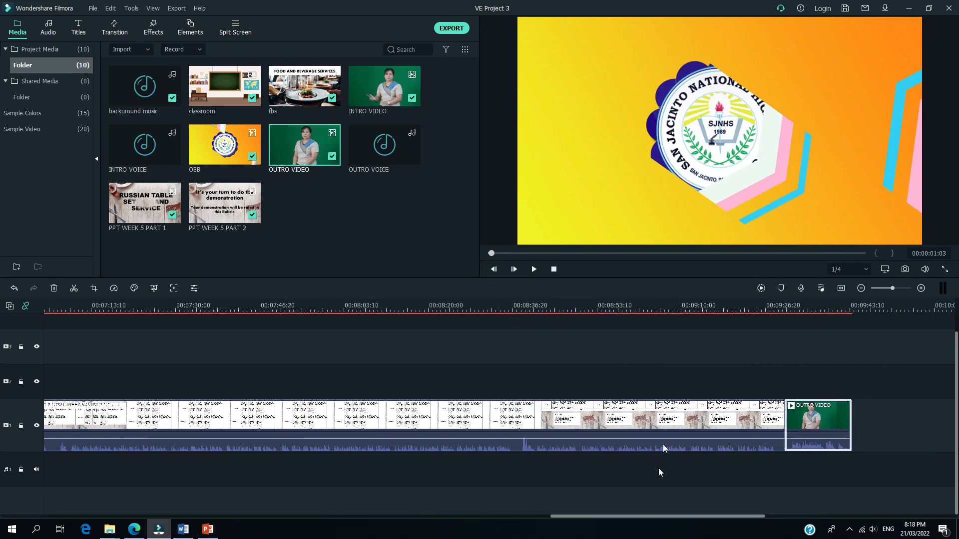
drag(646, 514, 746, 516)
drag(238, 310, 520, 314)
click(758, 513)
drag(786, 517, 824, 517)
click(478, 307)
key(space)
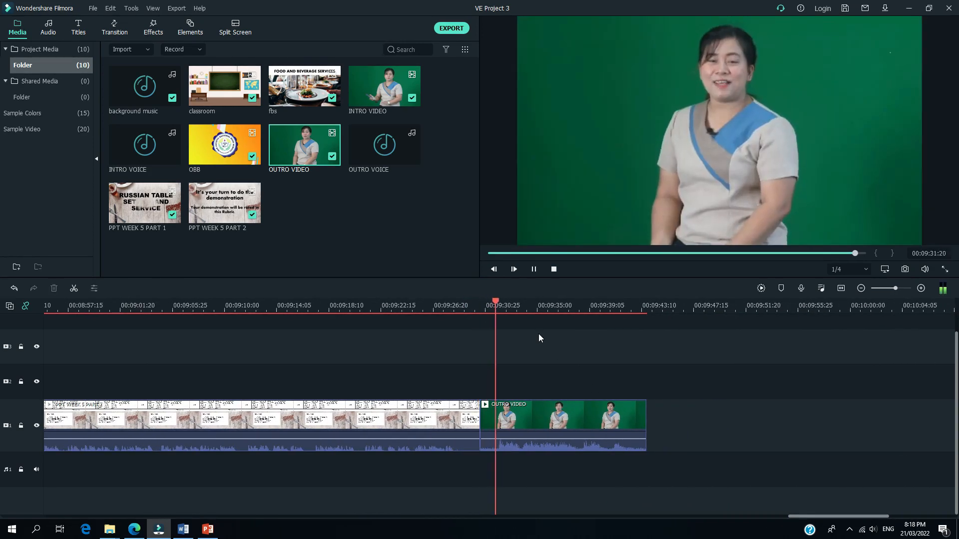
Step: Key out the OUTRO VIDEO clip's green background with Chroma Key, raising the offset and setting tolerance to 51 while checking the alpha channel
click(576, 425)
double_click(577, 425)
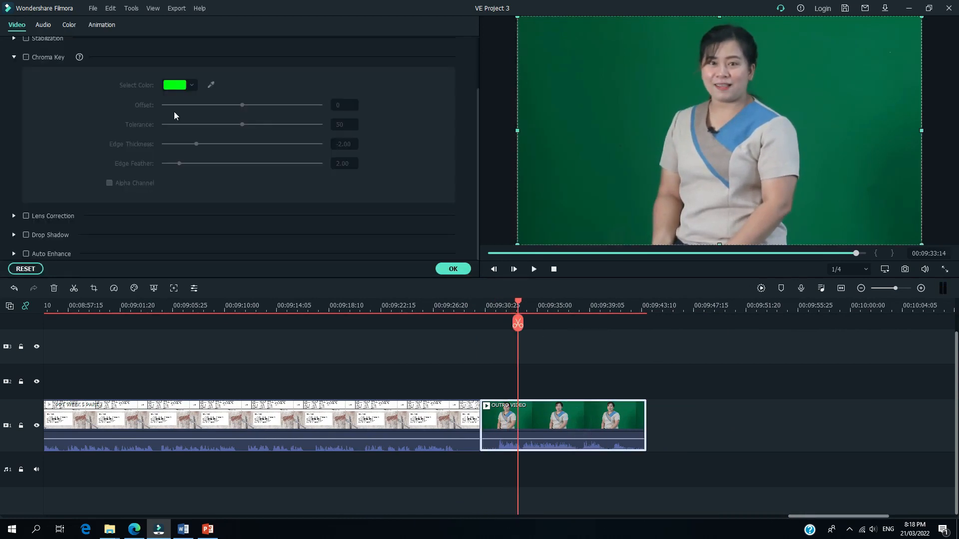
click(26, 58)
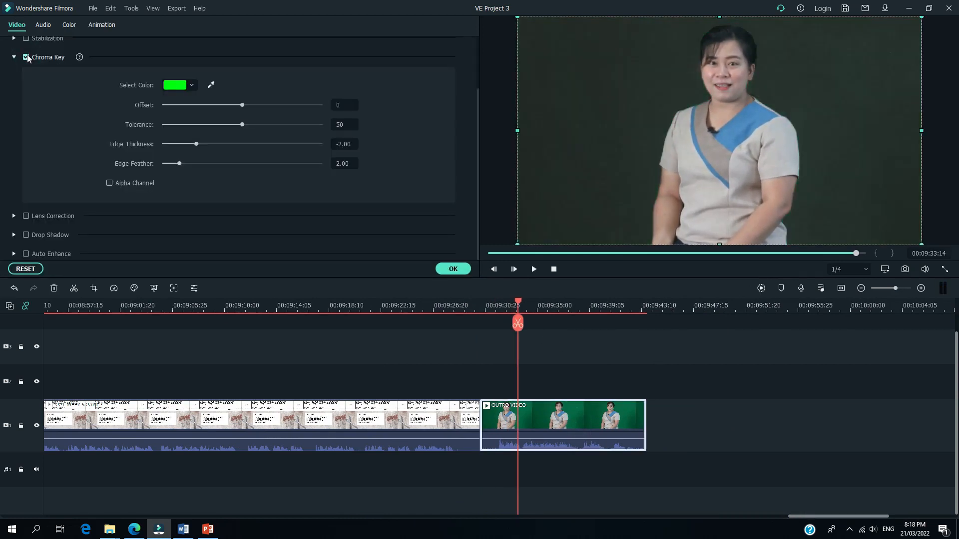
click(109, 184)
drag(245, 106, 268, 107)
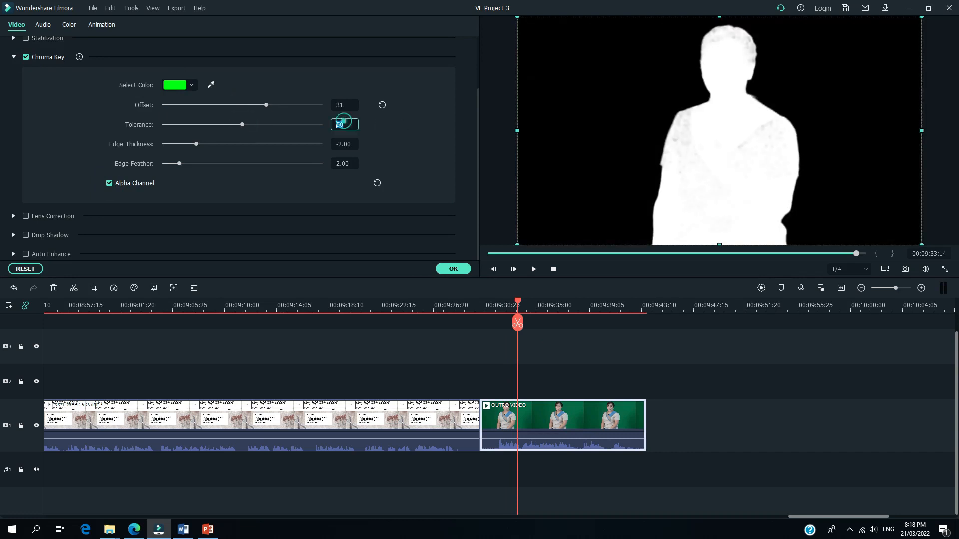
key(Return)
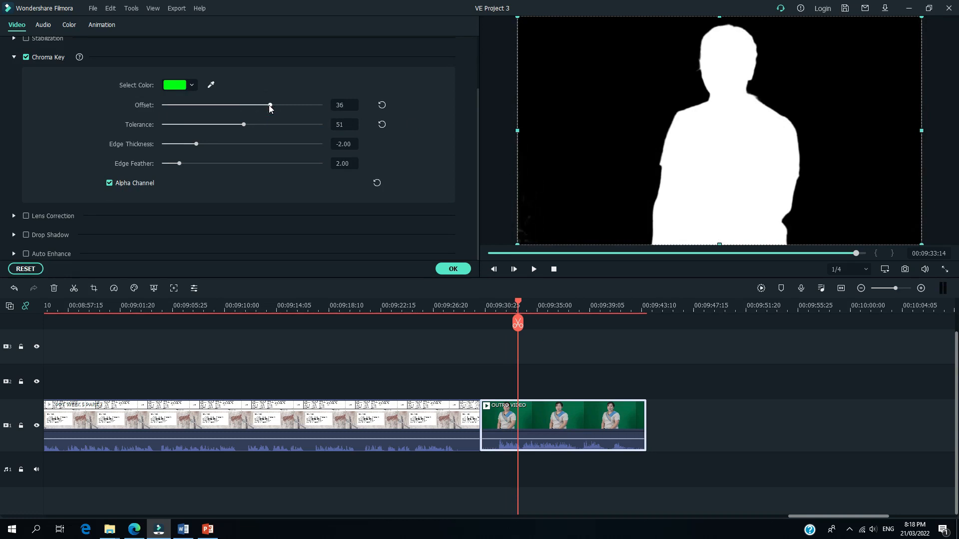
drag(269, 106, 274, 107)
click(110, 183)
click(446, 268)
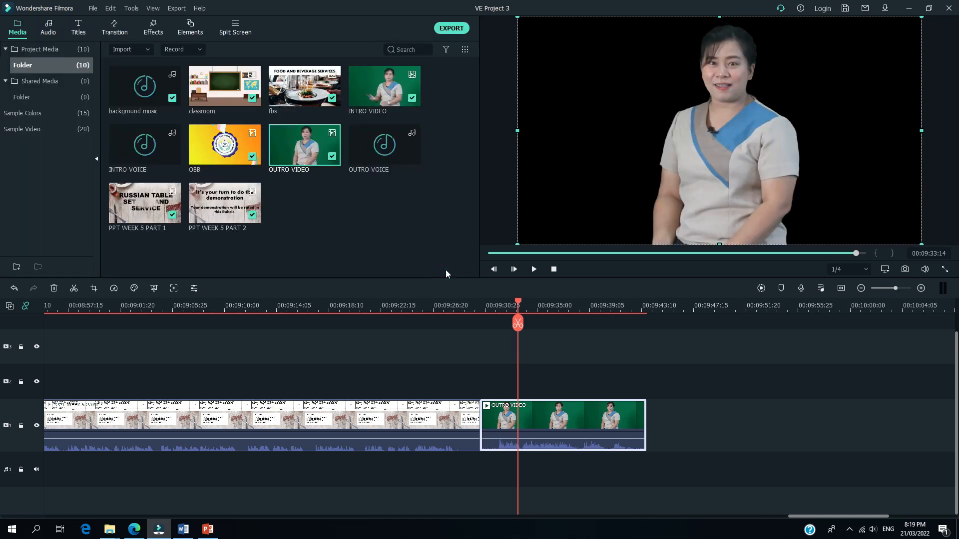
Step: Move the OUTRO VIDEO clip to video track 2 and lay the classroom image beneath it on track 1, extended to the same length
drag(223, 89, 419, 379)
click(572, 424)
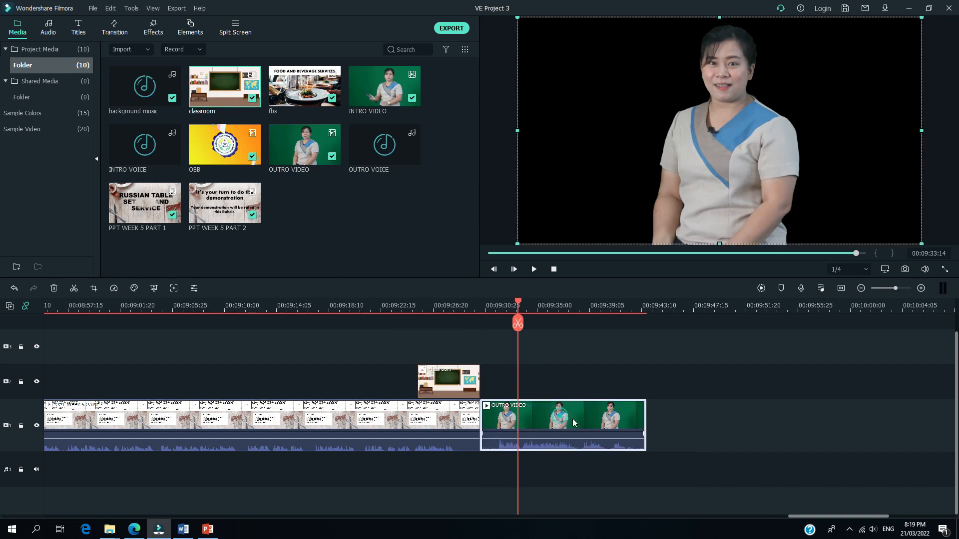
drag(572, 423, 567, 385)
drag(474, 379, 645, 418)
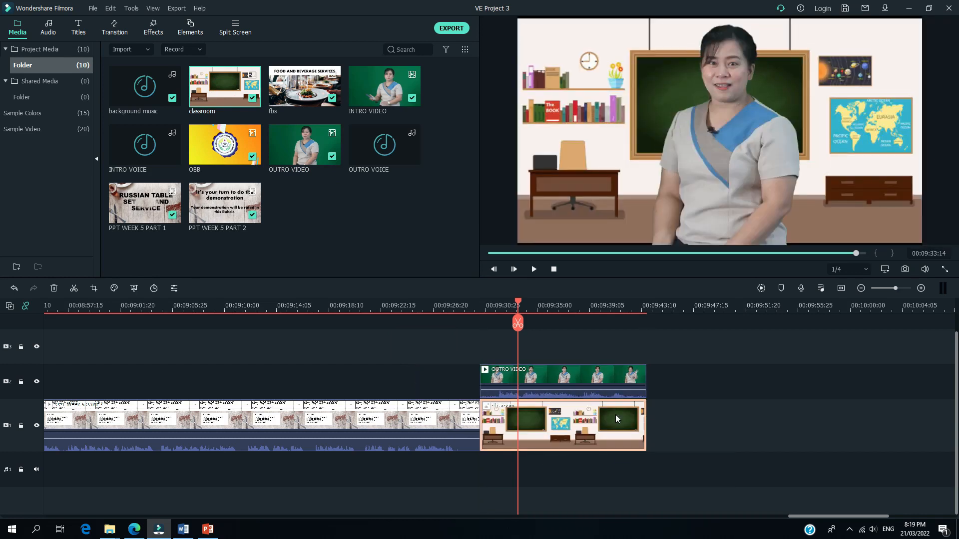
Step: Play the outro section from 00:09:30:10 to check the presenter against the classroom background
click(478, 305)
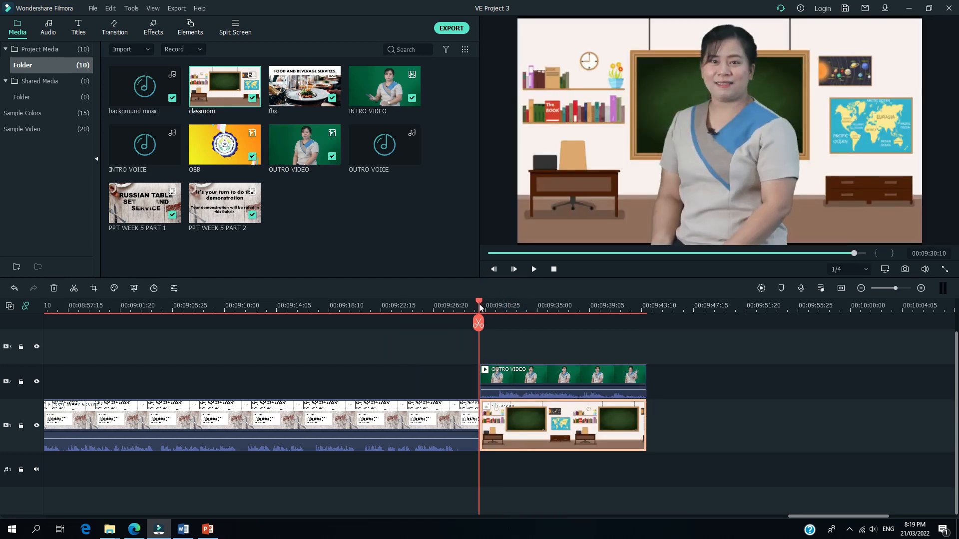
key(space)
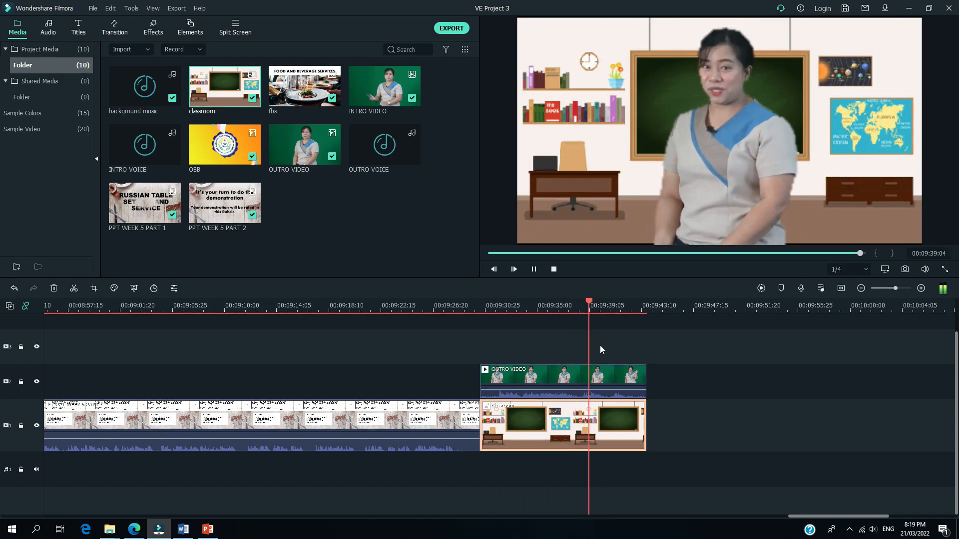
drag(603, 301, 526, 301)
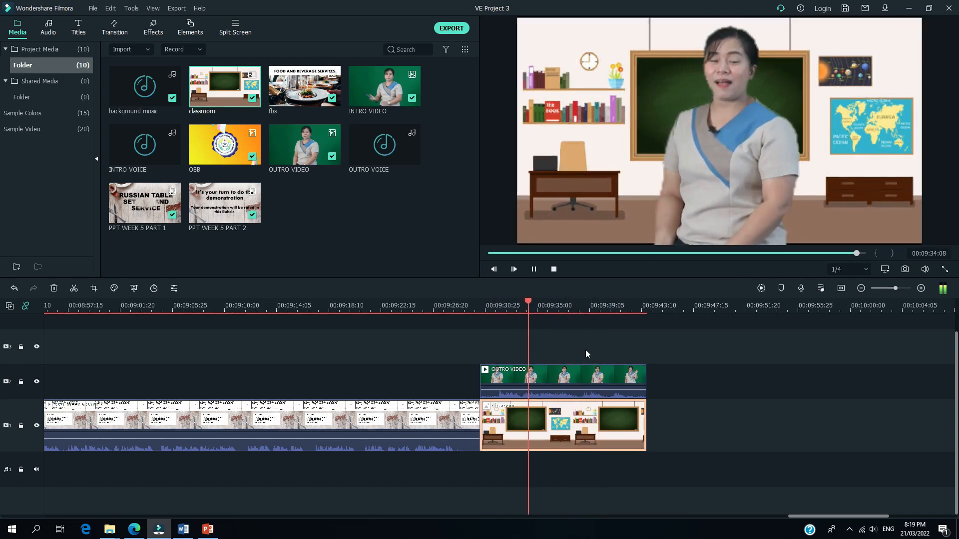
Step: Place a Default Title on video track 3 at 00:09:35:09 above the outro and apply Text style 2
click(78, 28)
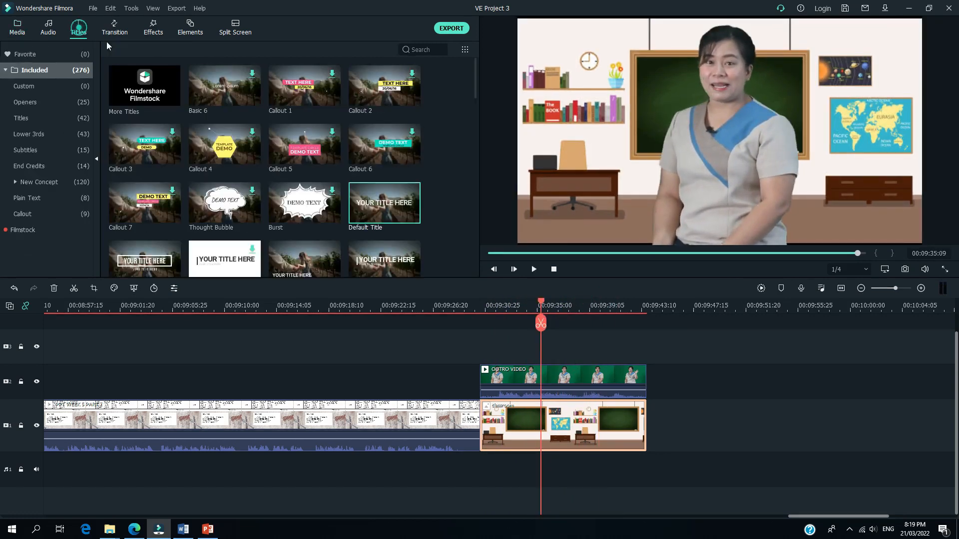
drag(381, 206, 547, 343)
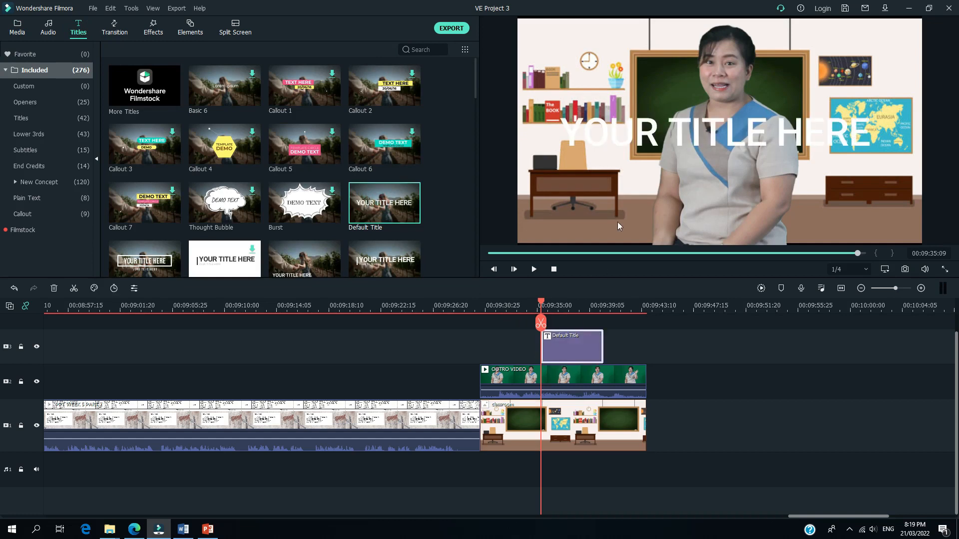
double_click(587, 348)
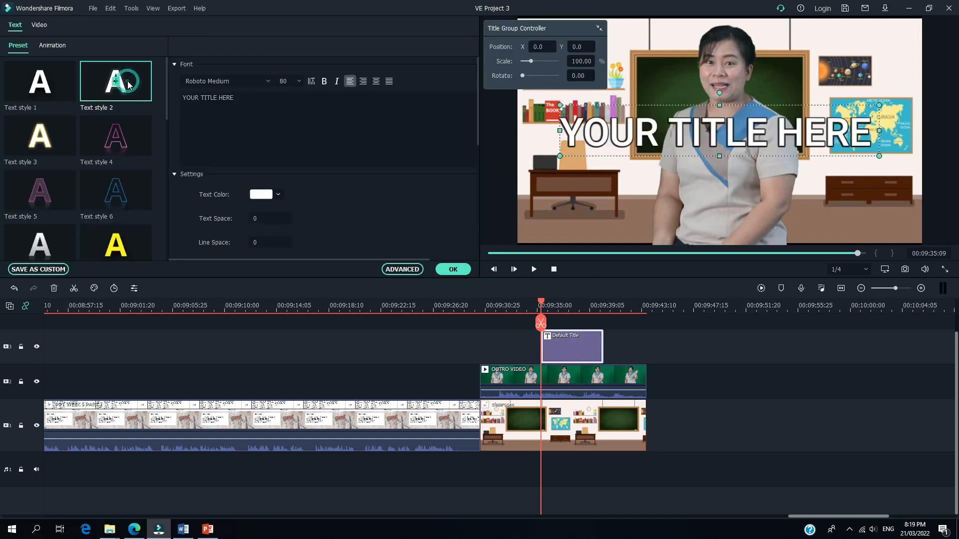
Step: Replace the title text with "Cleaning" and move it over the bookshelf in the frame's upper-left area
click(292, 105)
key(ctrl+a)
key(BackSpace)
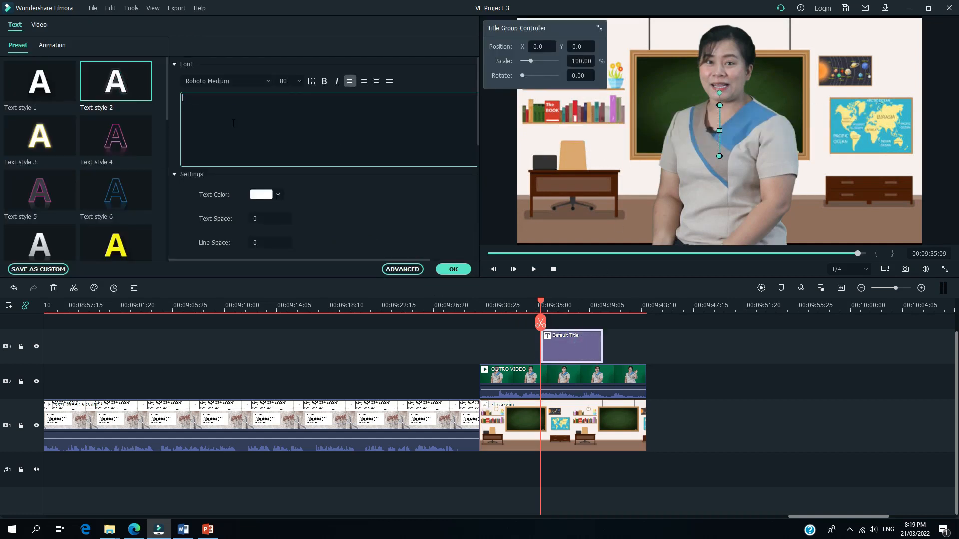
text(Cleaning)
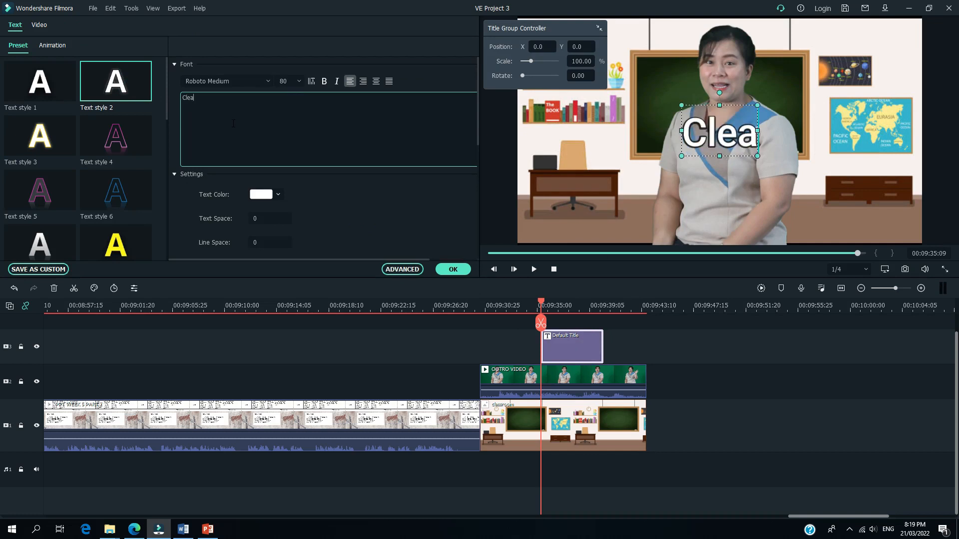
click(453, 269)
drag(715, 135, 605, 109)
drag(672, 124, 650, 116)
Step: Shorten the "Cleaning" title by splitting it at 00:09:38:17 and deleting the part after the cut
key(space)
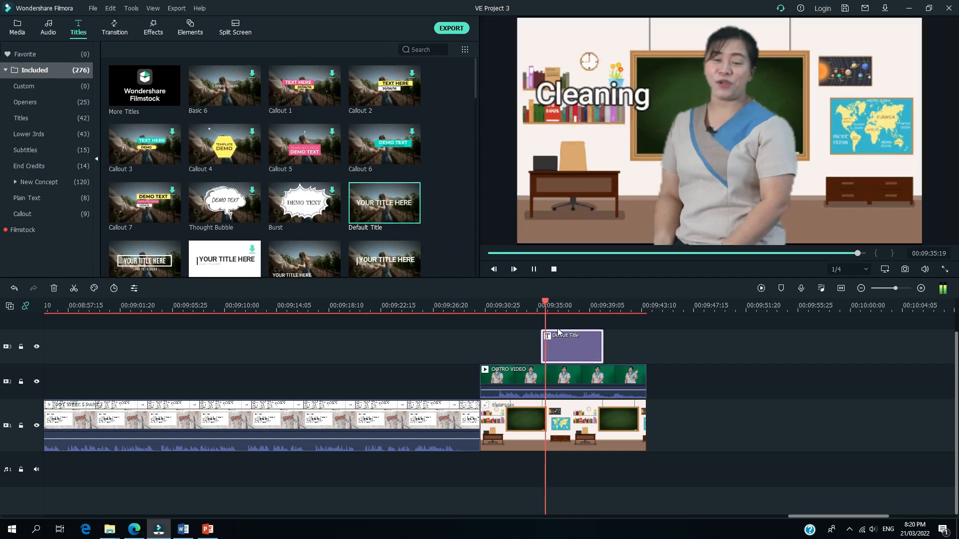
click(526, 307)
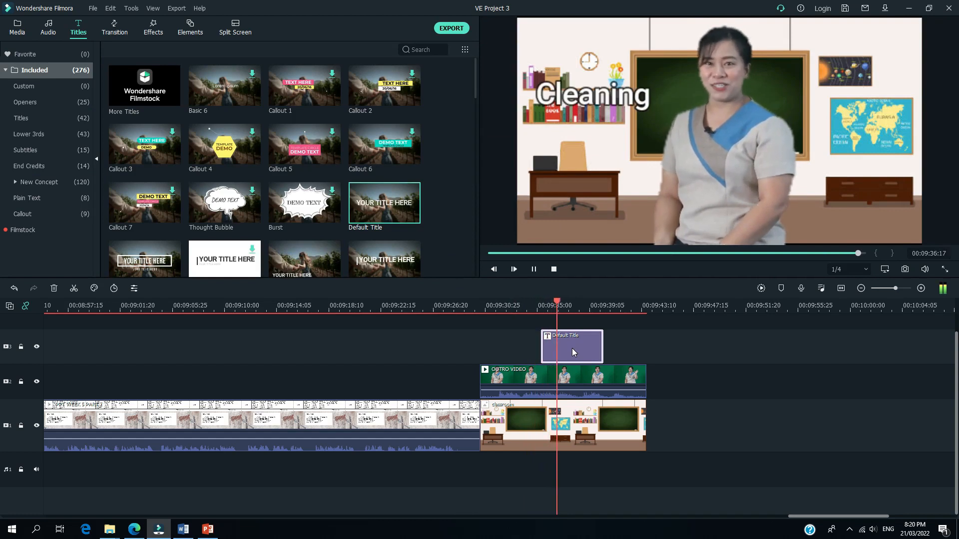
key(space)
right_click(595, 346)
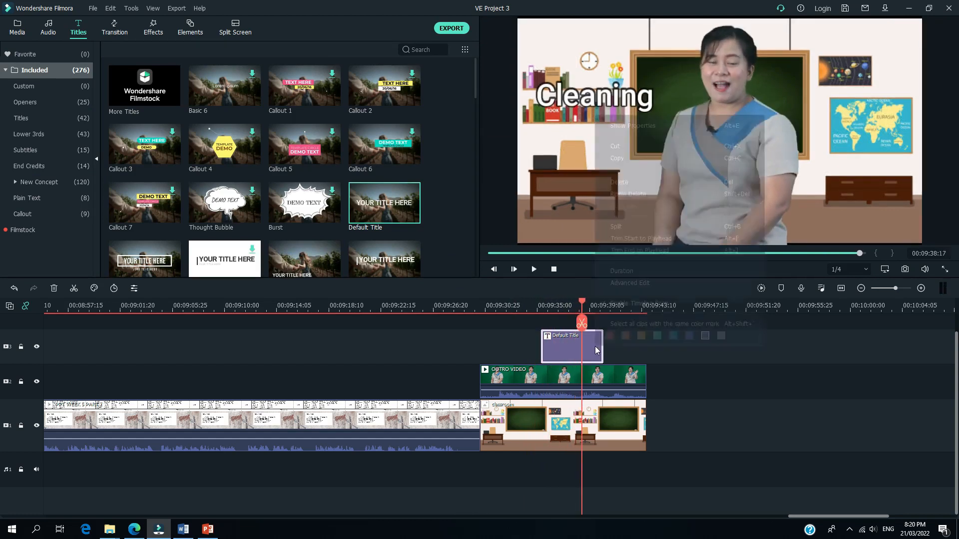
click(581, 340)
click(591, 347)
click(583, 321)
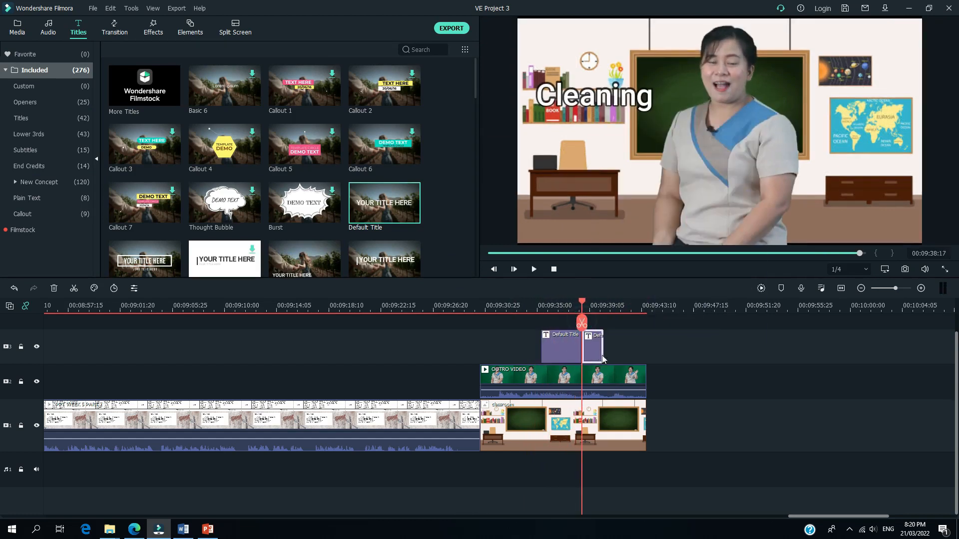
click(599, 356)
key(Delete)
Step: Play the outro from just before the "Cleaning" title to check its timing against the speech
click(527, 305)
key(space)
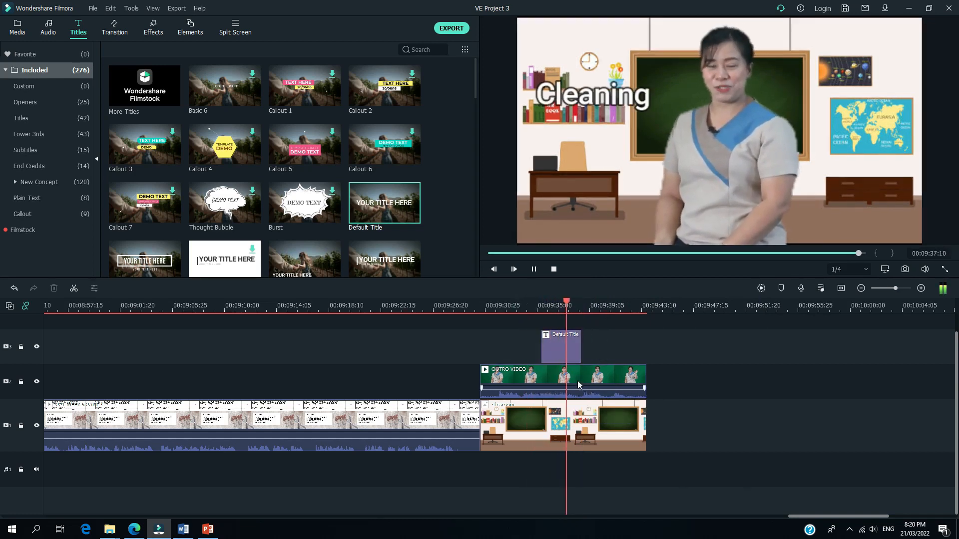
key(space)
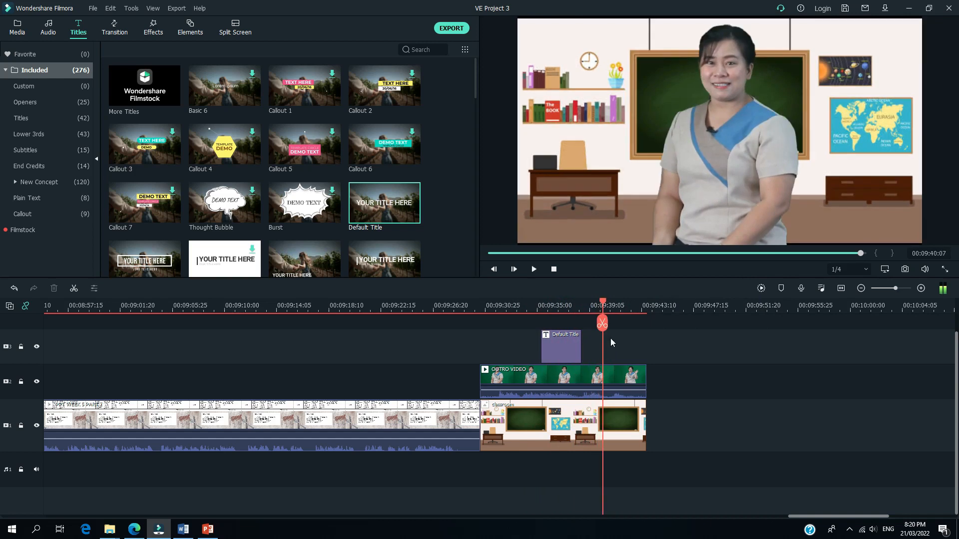
Step: Place a second Default Title on video track 3 at 00:09:39:16 and apply Text style 2
drag(603, 306, 593, 306)
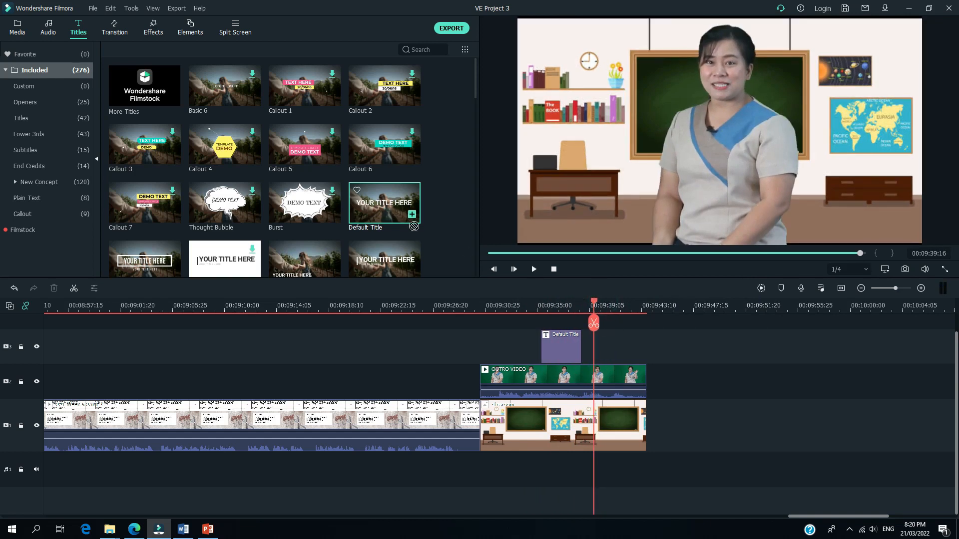
drag(414, 226, 607, 345)
double_click(618, 347)
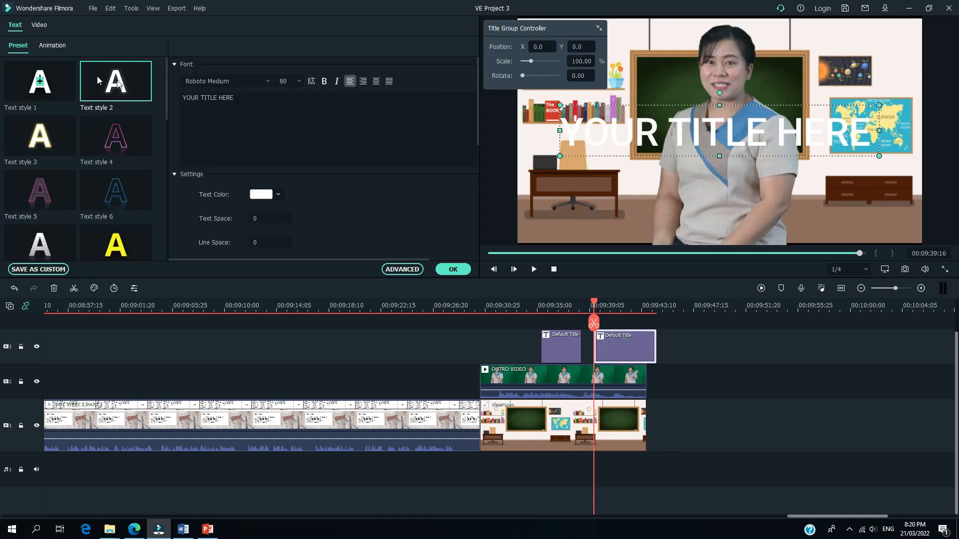
double_click(126, 87)
Step: Replace the second title's placeholder text with the presenter's full name
drag(255, 113, 198, 107)
text(J)
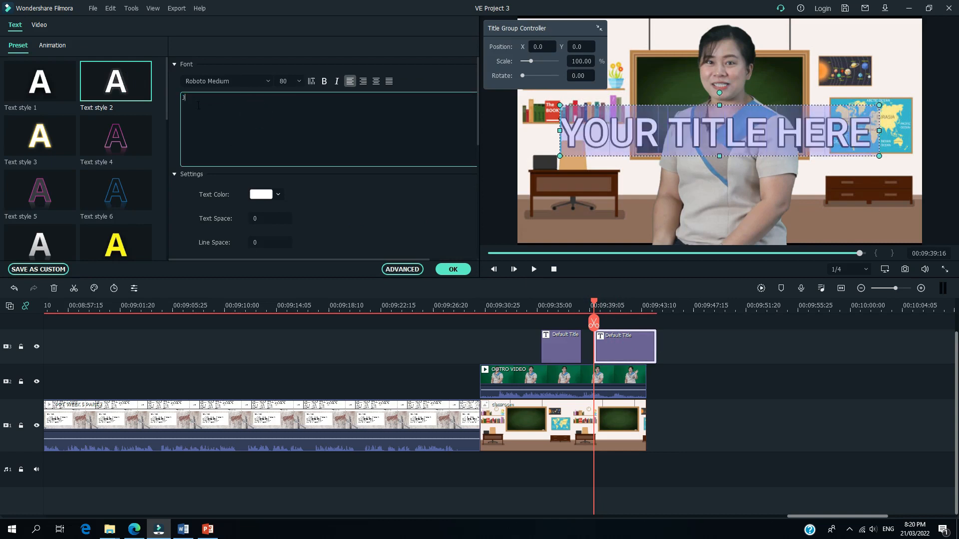
text(asmin D)
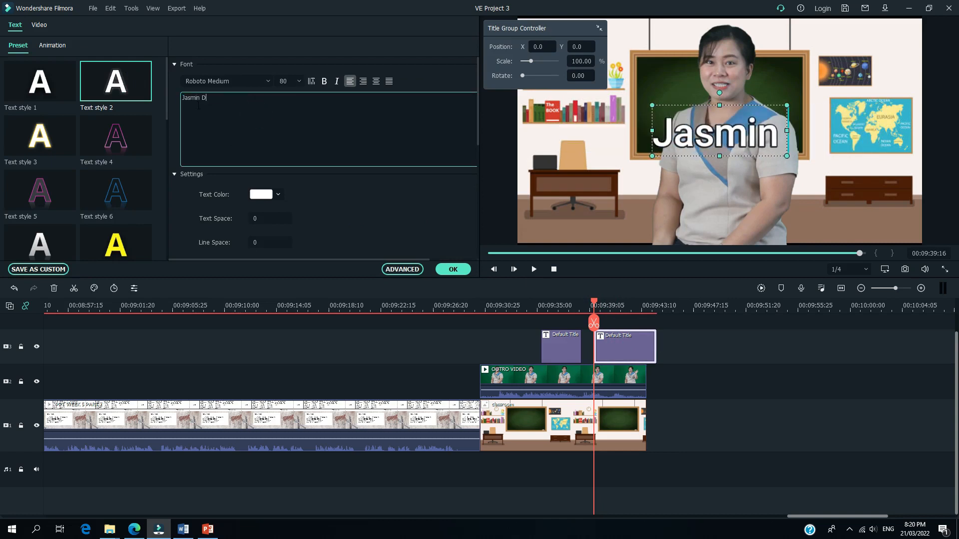
text(. Sabana)
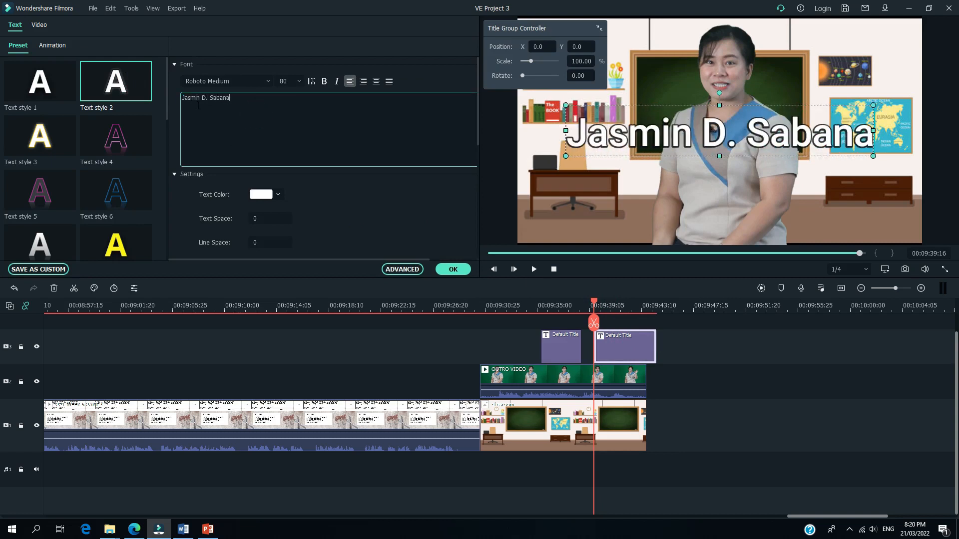
text(gamn)
key(BackSpace)
key(BackSpace)
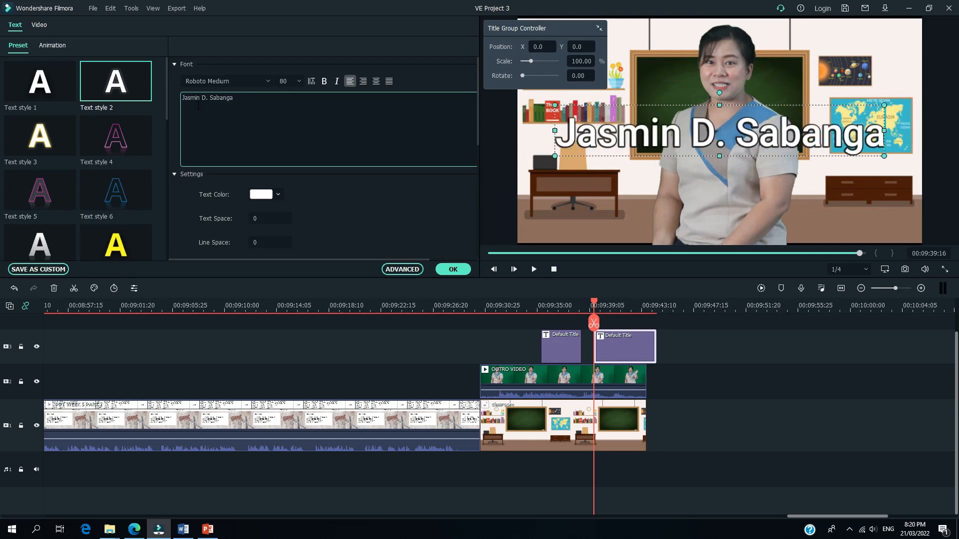
text(n)
click(453, 269)
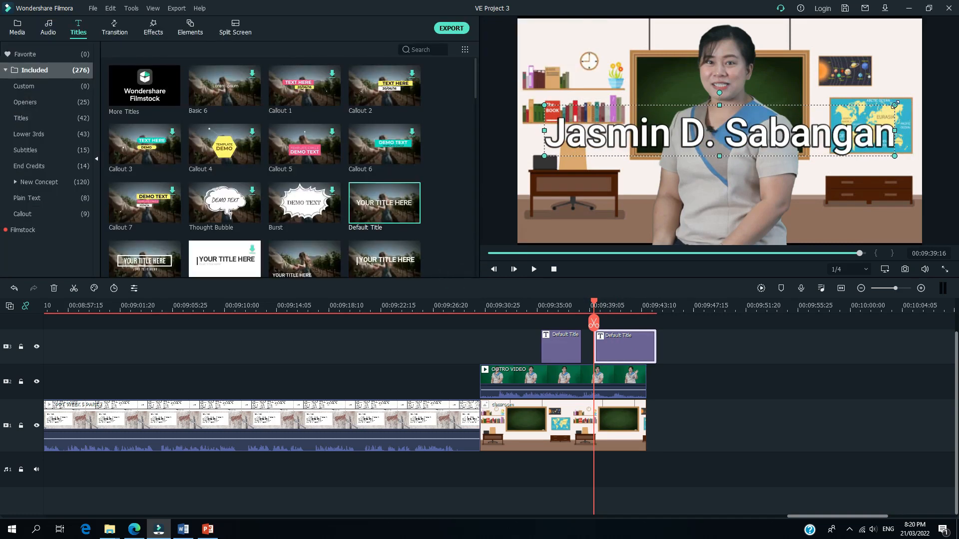
Step: Shrink the presenter's name title and move it to the lower-left corner of the video frame
drag(895, 105, 739, 224)
key(Left)
key(Left)
key(Left)
key(Left)
key(Left)
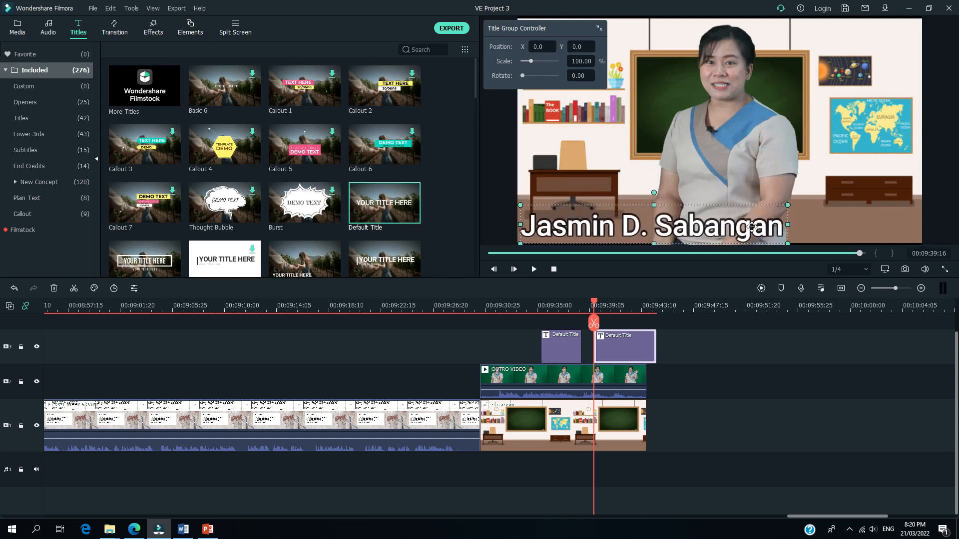
Step: Trim the name title's end to line up with the end of the OUTRO VIDEO clip, playing the section from 00:09:38:22
click(585, 307)
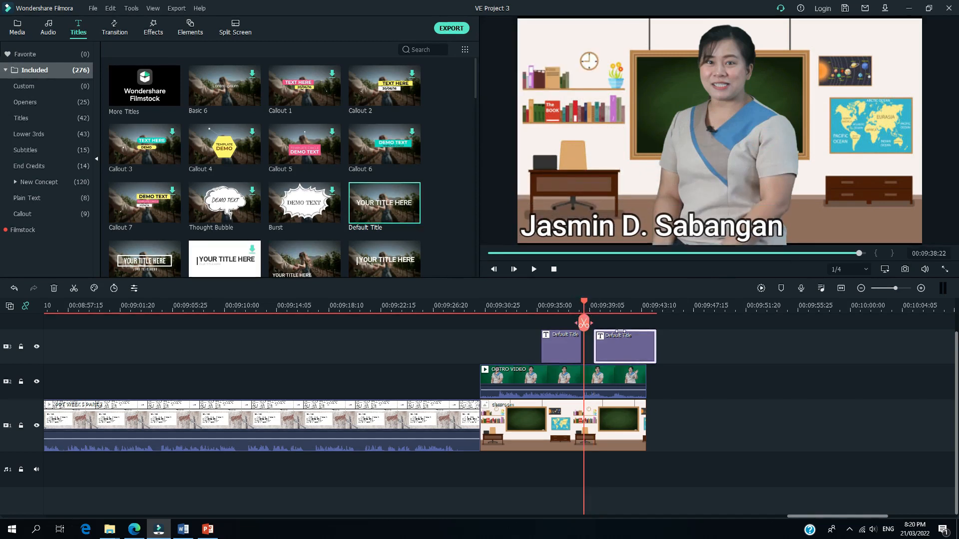
key(space)
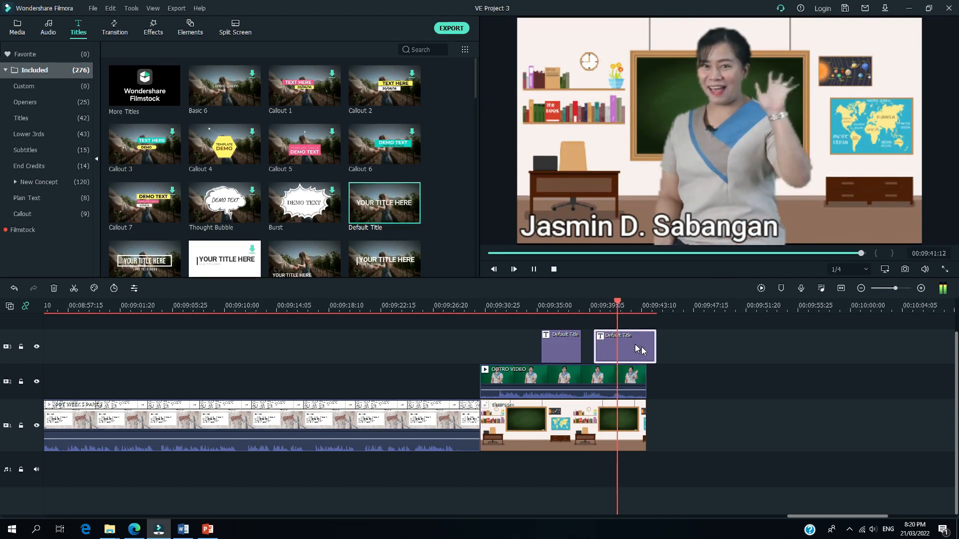
drag(656, 346, 646, 347)
key(space)
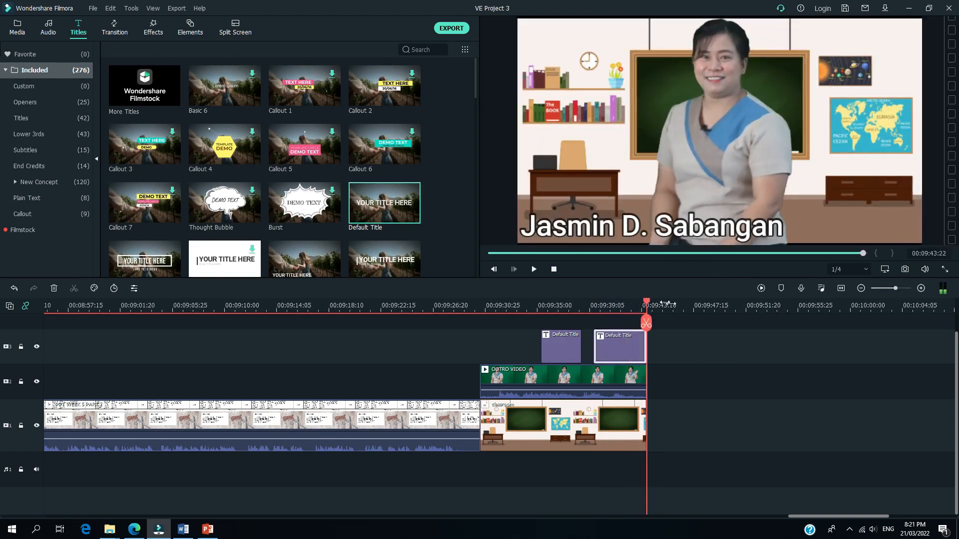
Step: Split the presenter's name title, the OUTRO VIDEO clip and the classroom clip at 00:09:42:19
drag(642, 305, 635, 327)
click(633, 323)
click(642, 382)
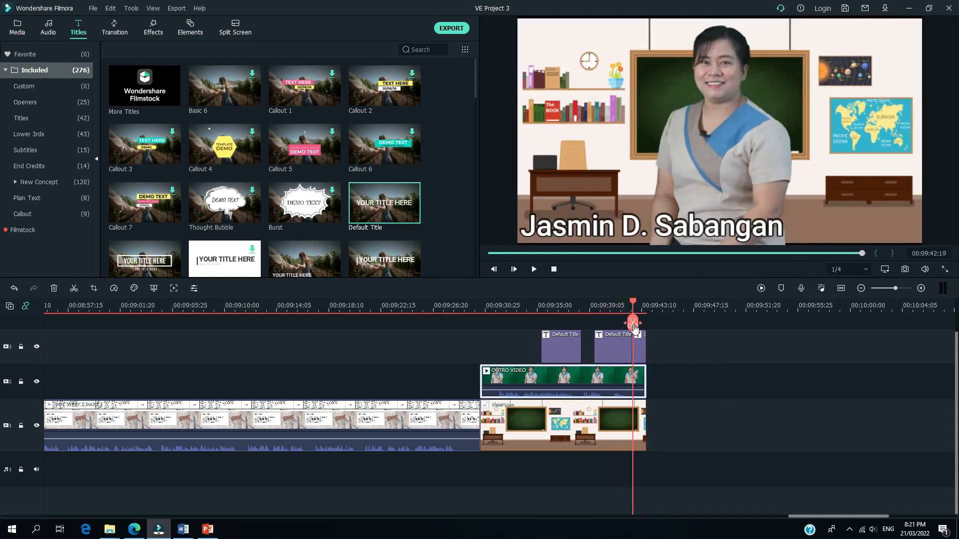
click(633, 324)
click(643, 428)
click(633, 322)
Step: Delete the leftover pieces of the title, OUTRO VIDEO and classroom clips after the cut
click(644, 356)
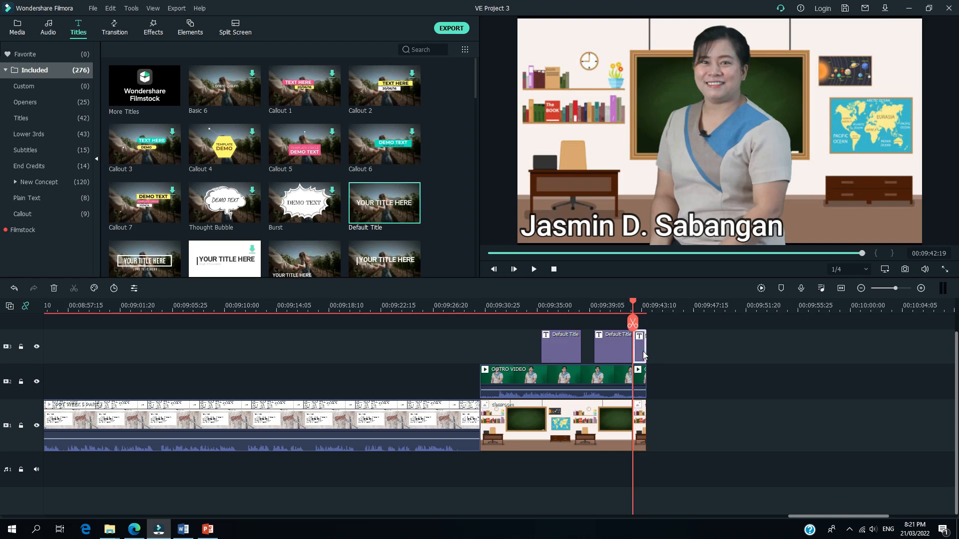
key(Delete)
click(641, 382)
key(Delete)
click(641, 424)
key(Delete)
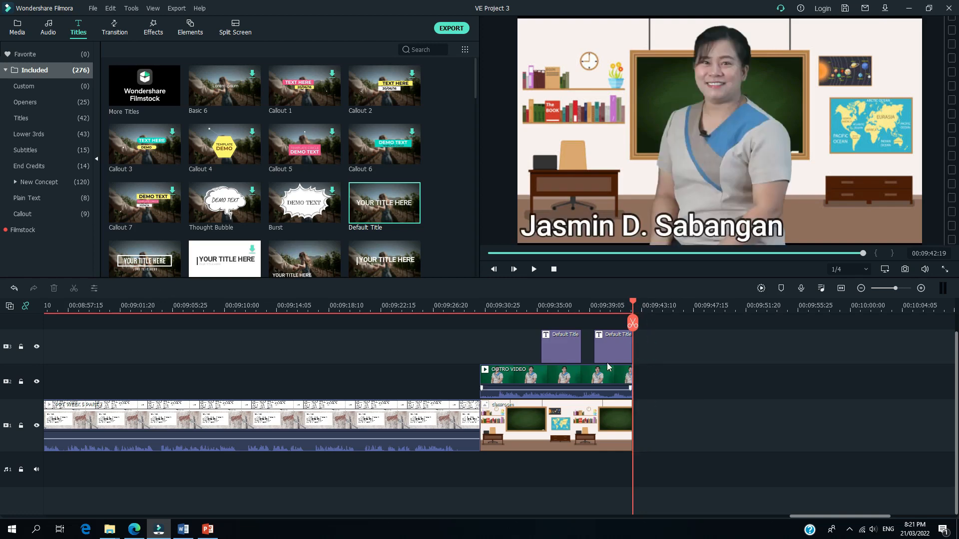
Step: Place the background music under the outro on audio track 1 and cut off everything after 00:09:42:19
click(20, 29)
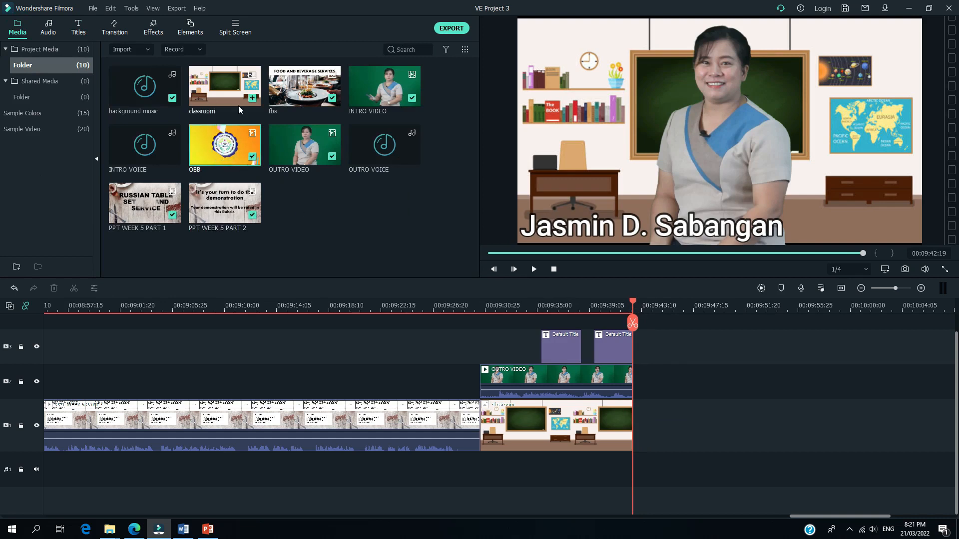
drag(176, 145, 487, 454)
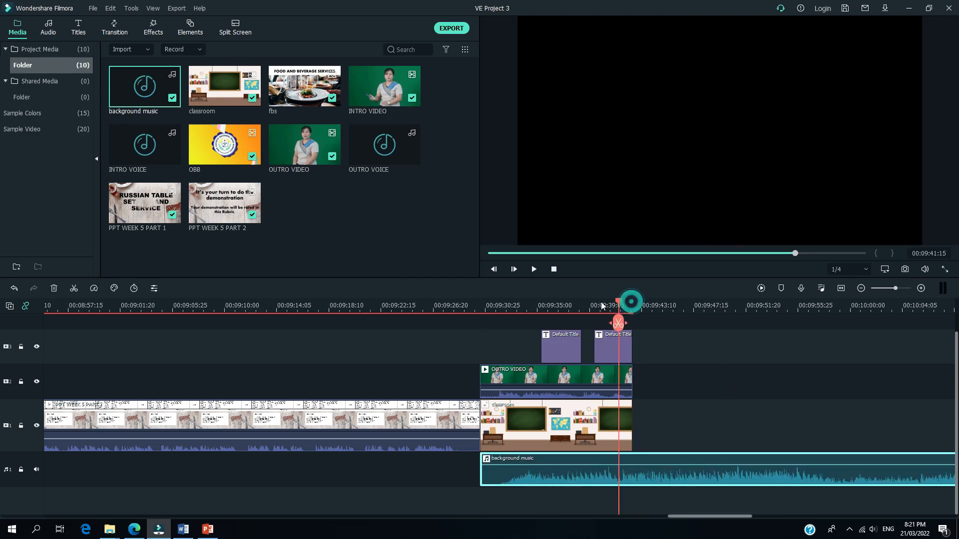
right_click(690, 478)
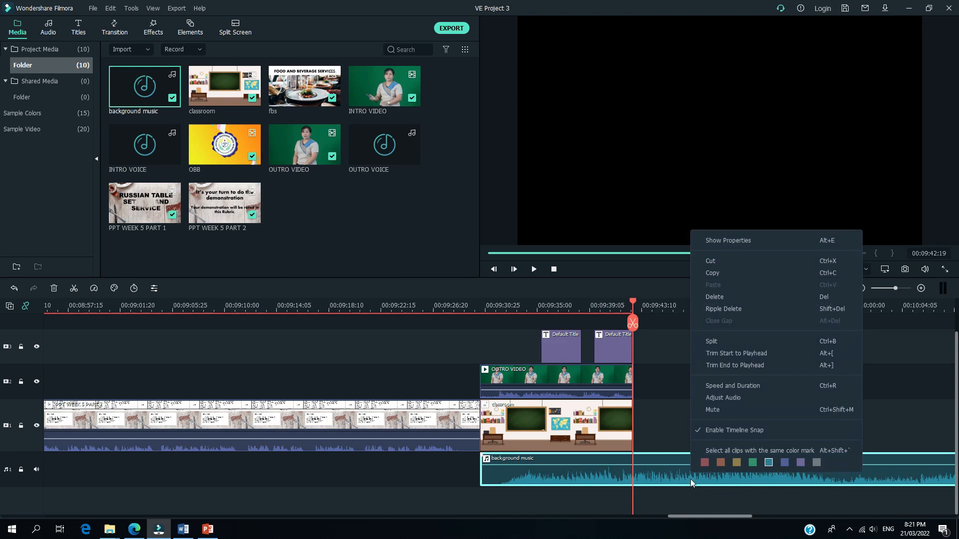
click(721, 342)
key(Delete)
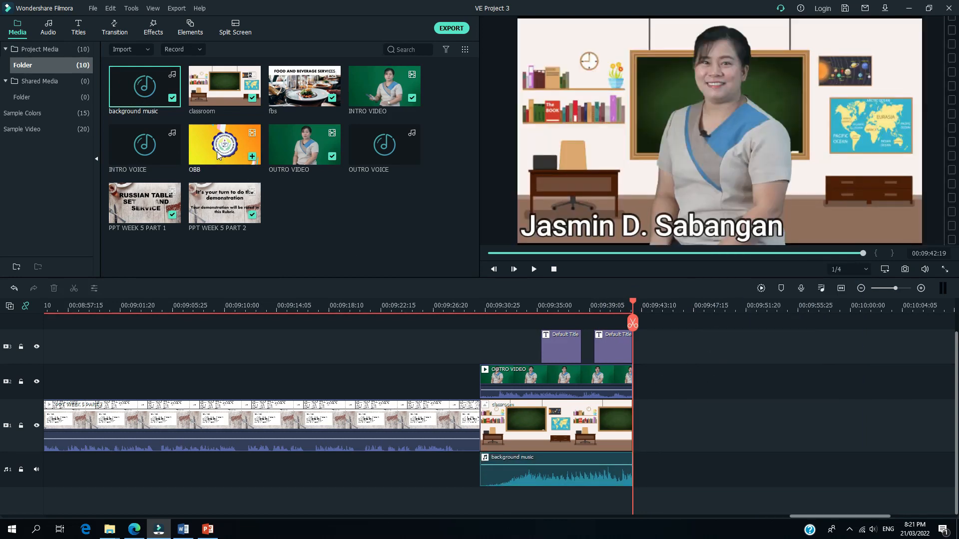
Step: Append the OBB clip to video track 1 directly after the outro's classroom clip
drag(217, 155, 630, 422)
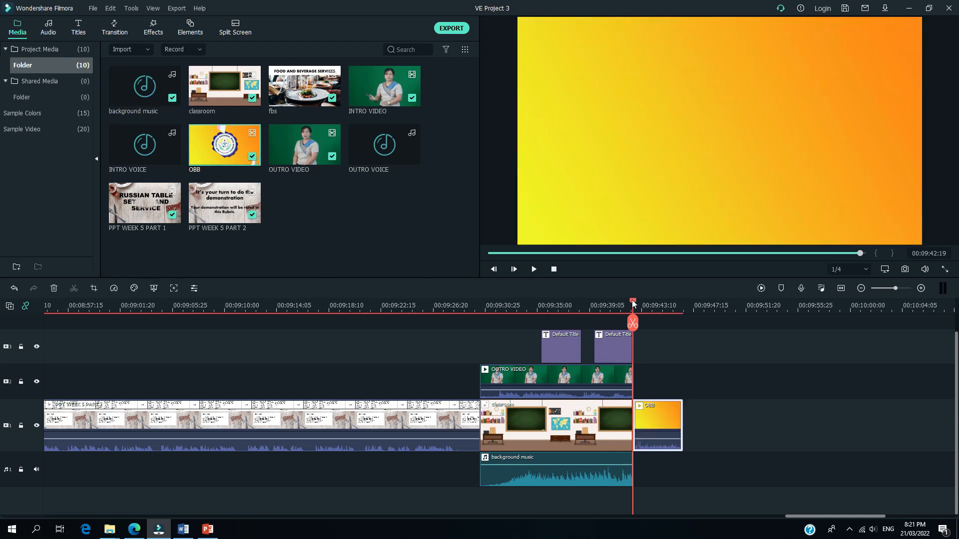
click(556, 270)
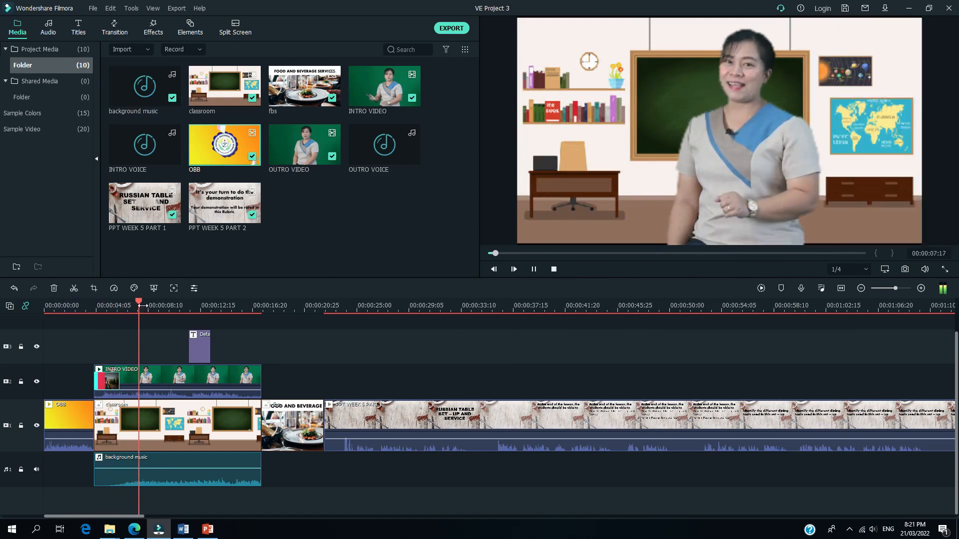
drag(140, 302, 848, 305)
drag(873, 390, 911, 358)
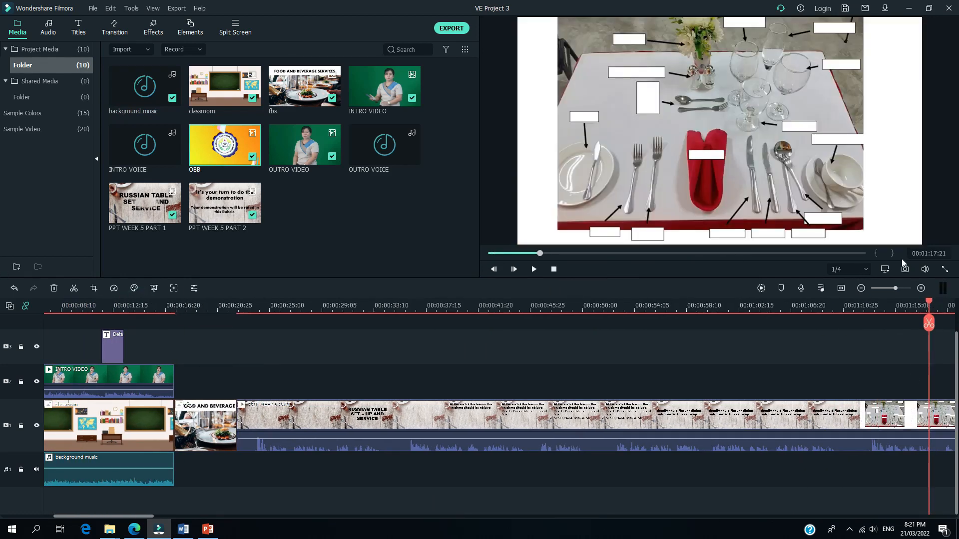
Step: Apply the Linear 1 transition to the start of the OUTRO VIDEO clip on video track 2
click(841, 289)
click(896, 309)
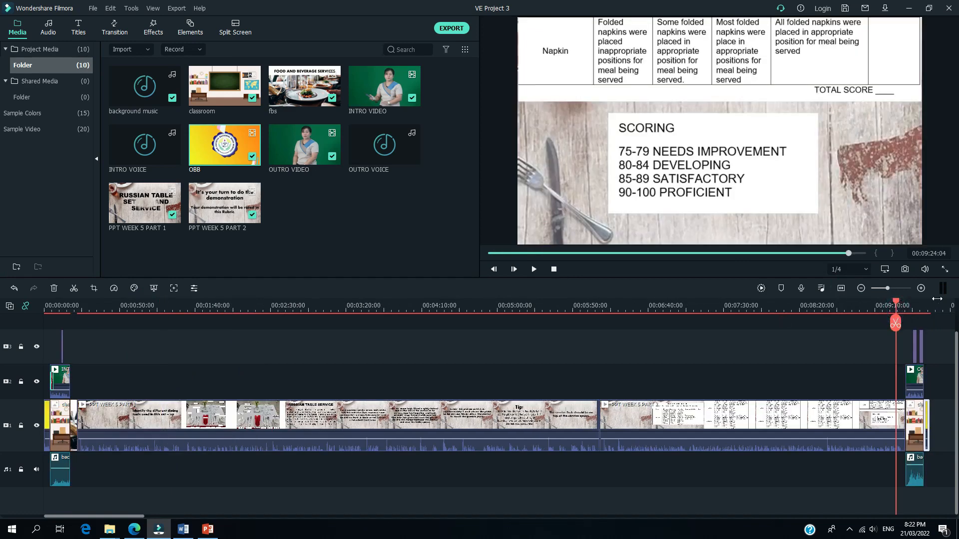
click(921, 288)
click(921, 288)
drag(900, 514, 921, 515)
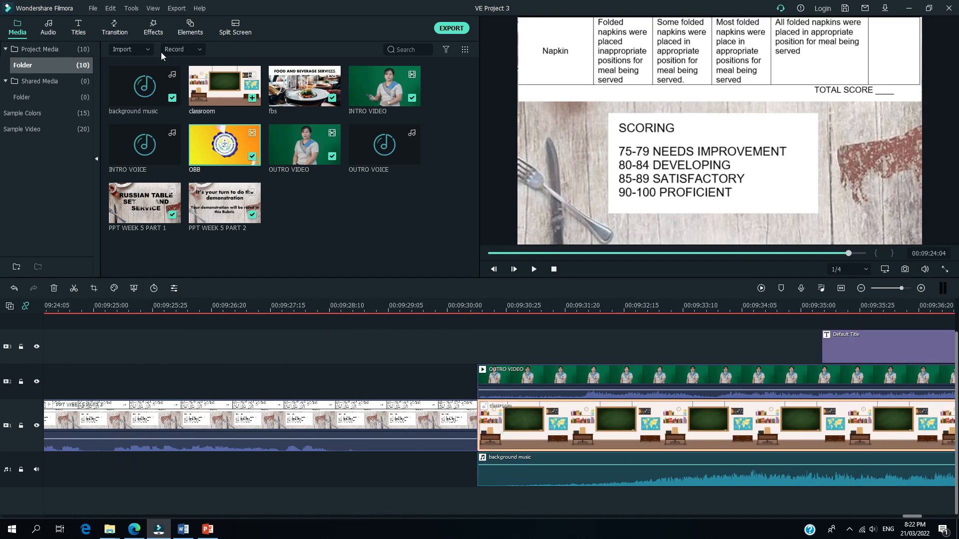
click(114, 27)
click(144, 91)
drag(143, 91, 487, 380)
Step: Play back the outro section to check its transition, titles and music, and briefly preview the project's opening
click(420, 310)
key(space)
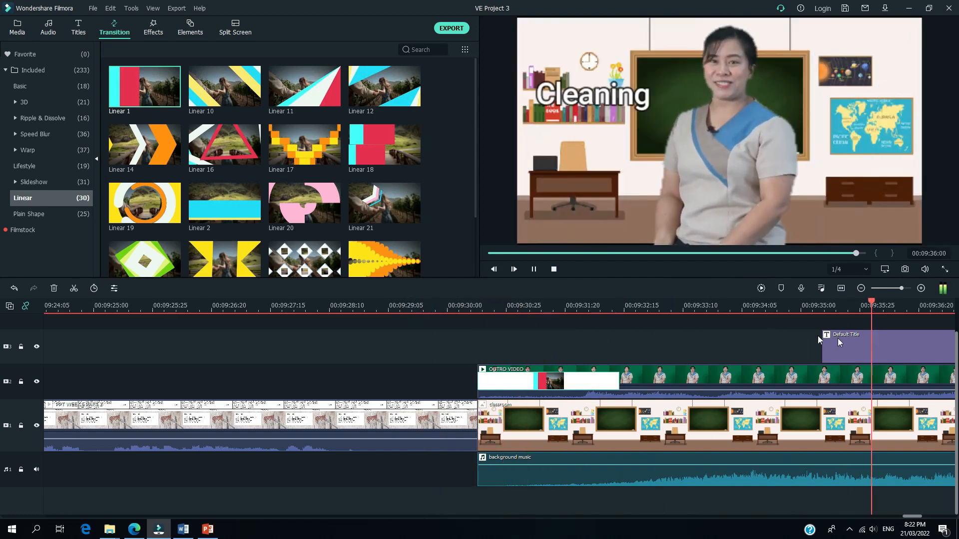
key(space)
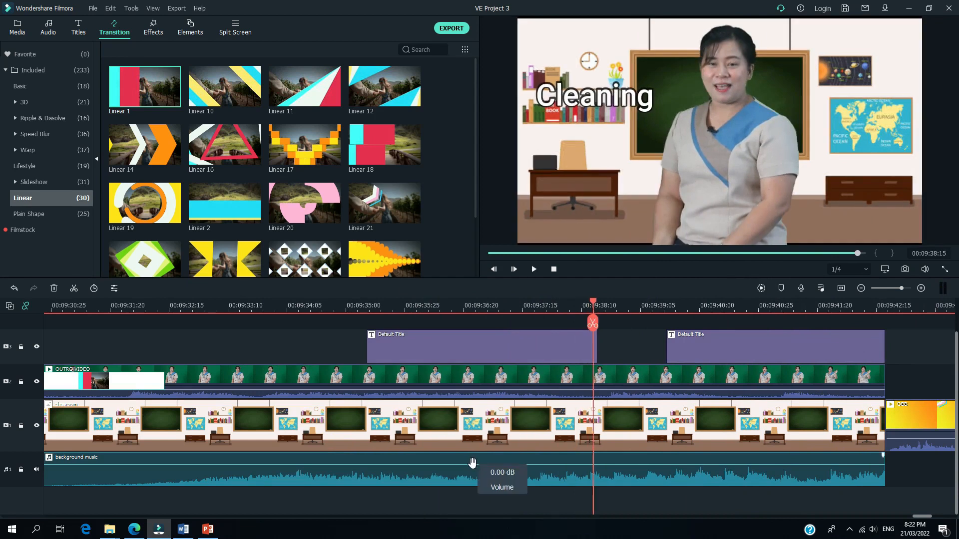
click(298, 312)
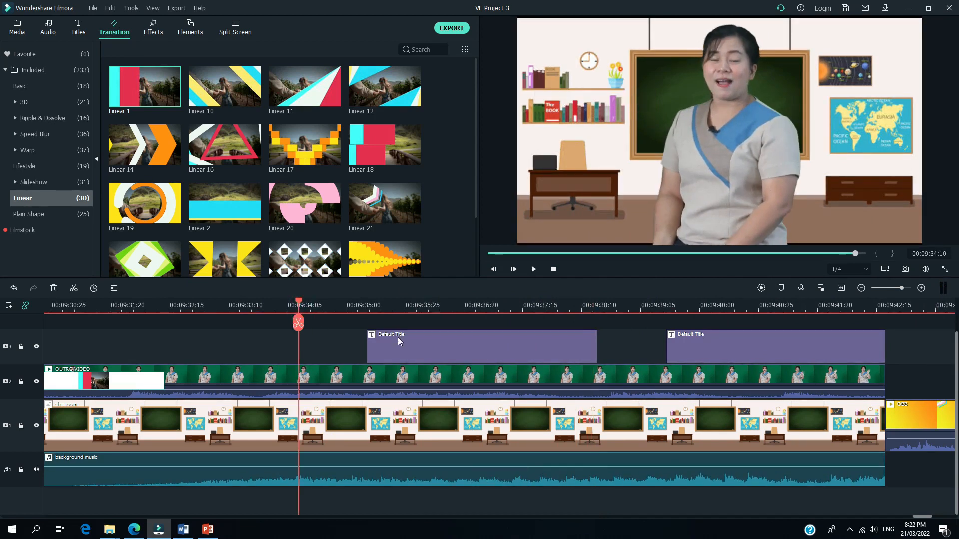
key(space)
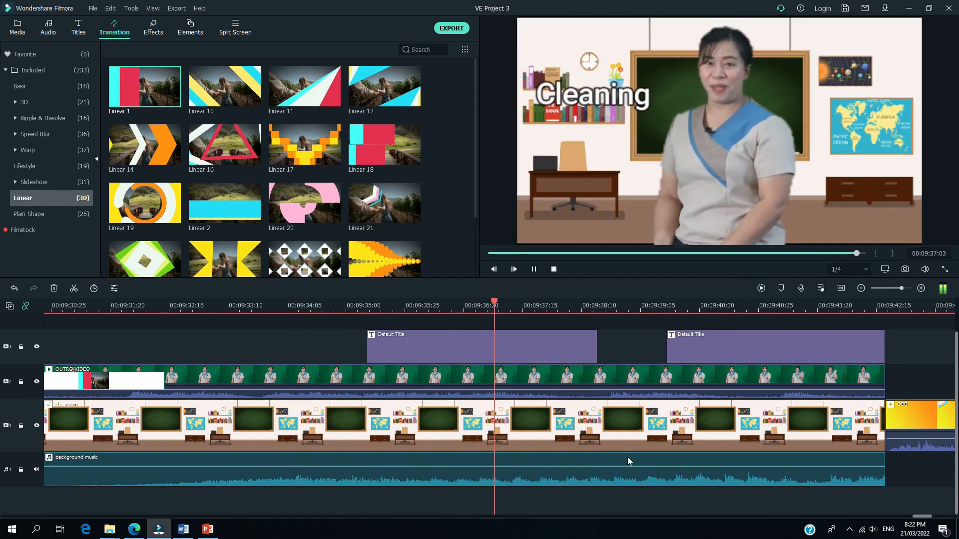
key(space)
click(357, 307)
key(space)
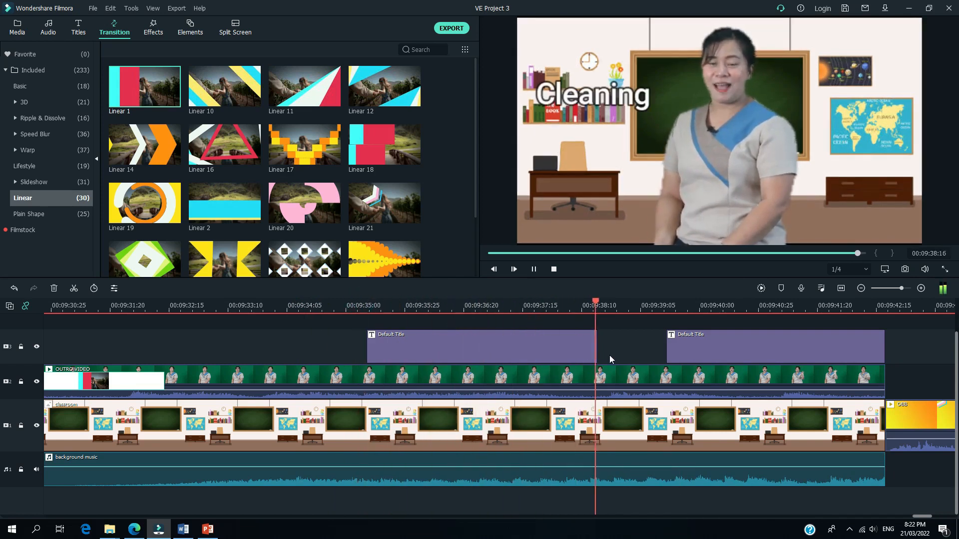
click(618, 303)
drag(727, 344, 705, 348)
key(space)
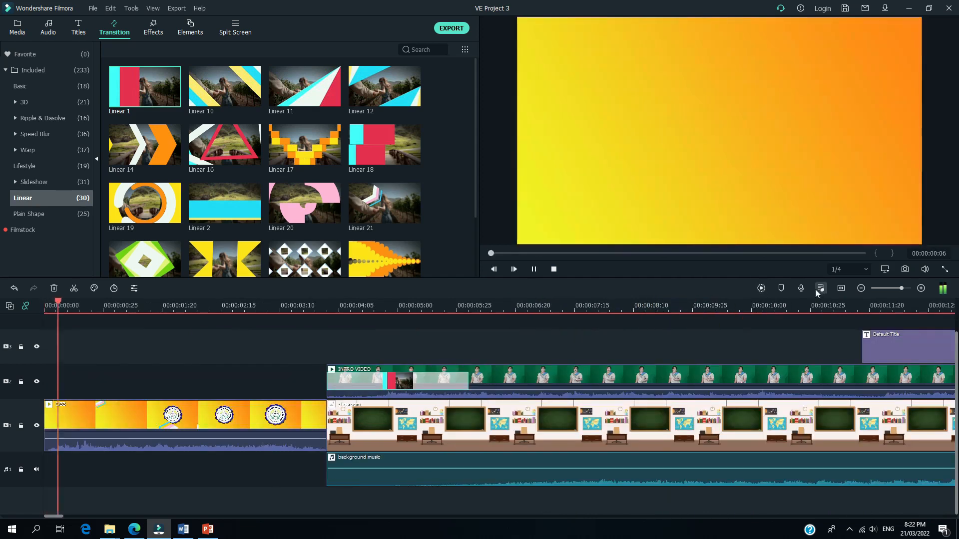
key(space)
click(842, 289)
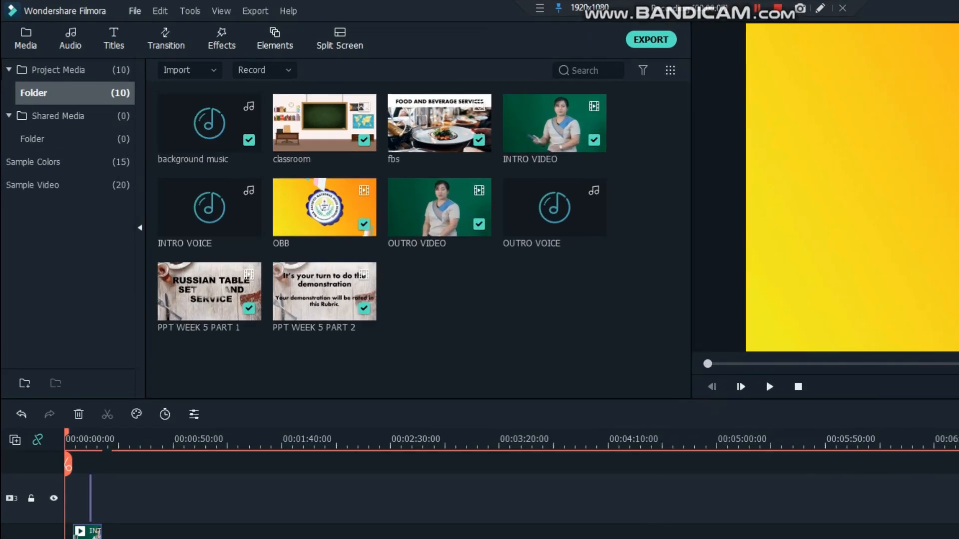
Step: Save the project to the Desktop under the new name "sample video lesson"
click(135, 10)
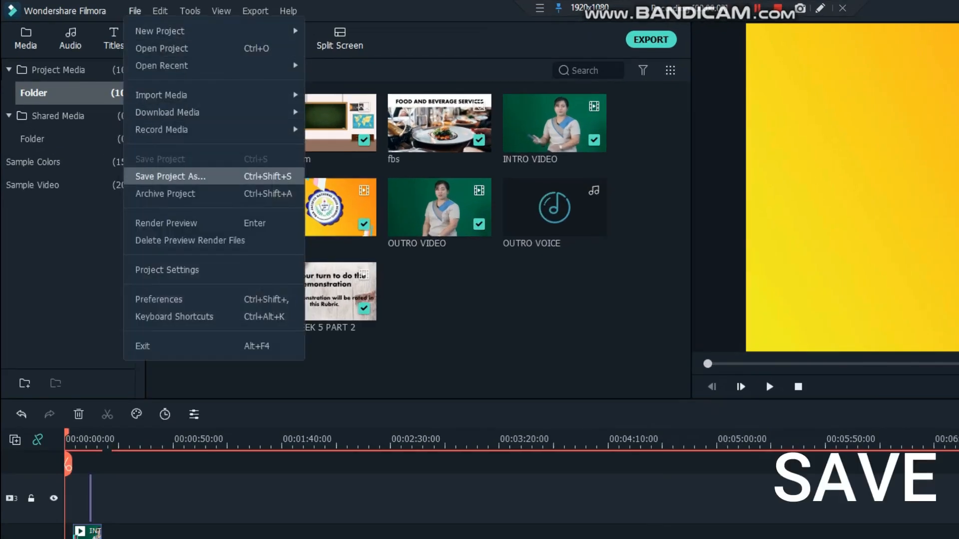
click(169, 176)
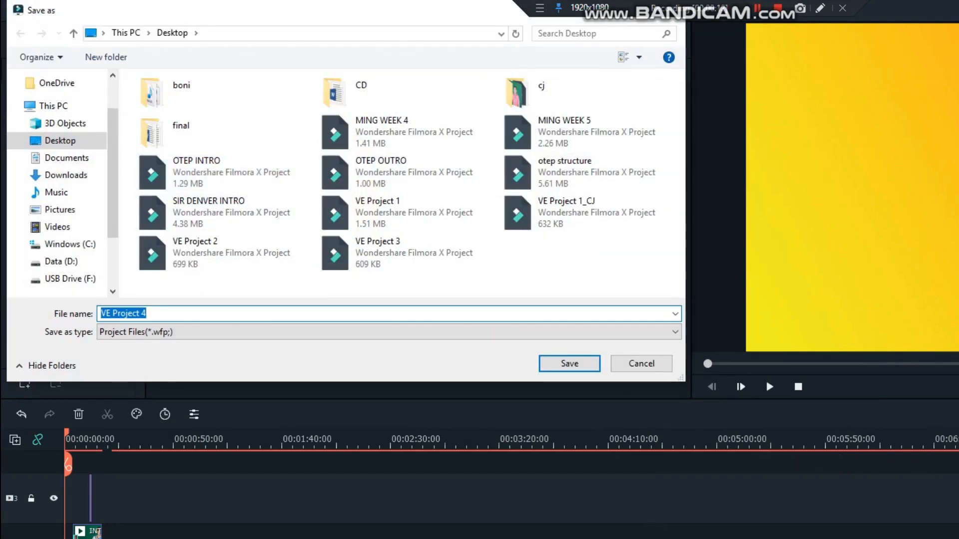
text(sample video)
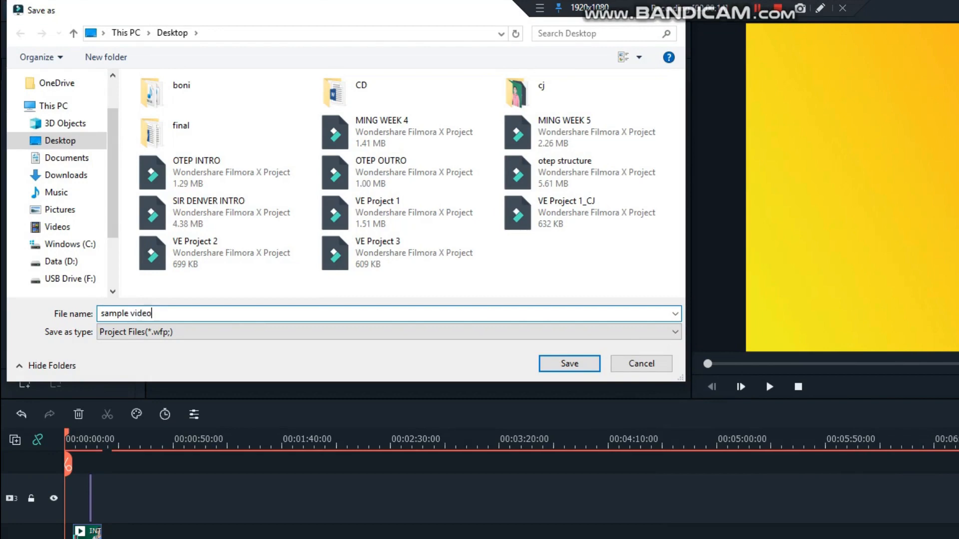
text( lesson)
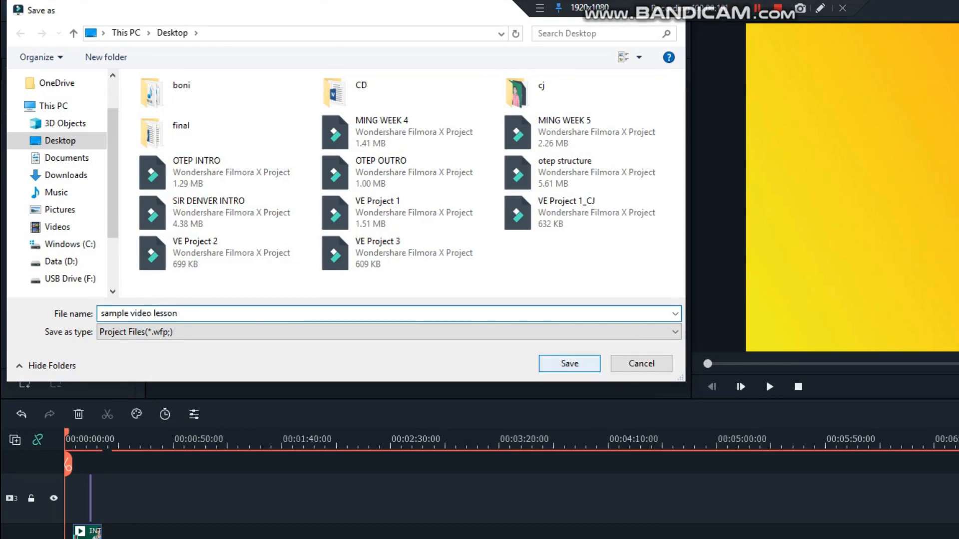
key(Return)
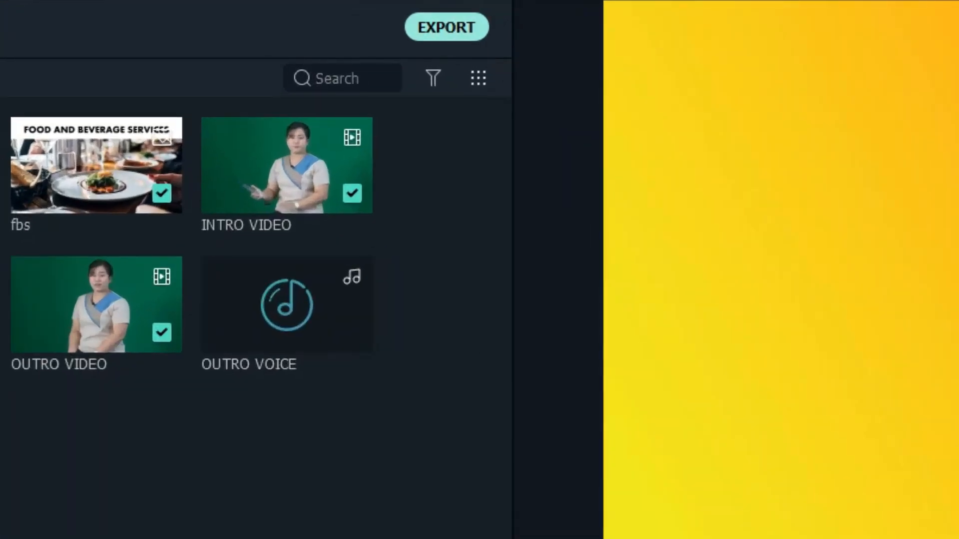
Step: Export the project as an MP4 named "Sample Video Lesson" to the Videos folder
key(ctrl+e)
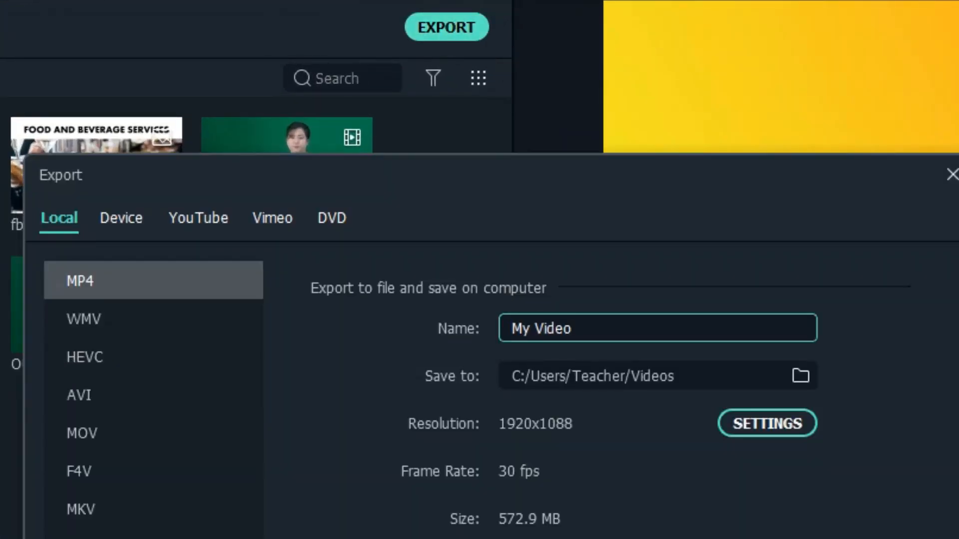
key(ctrl+a)
text(Sample)
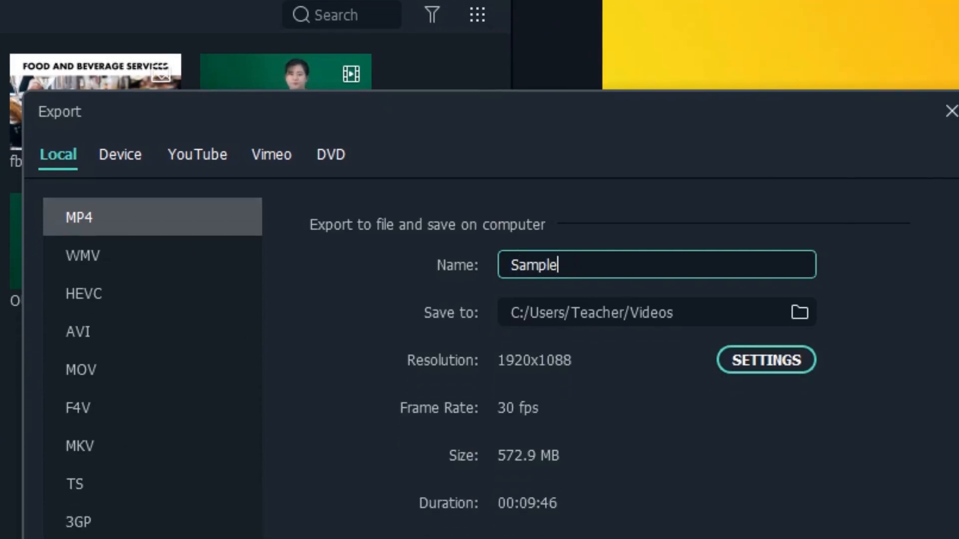
text( Video Lesson)
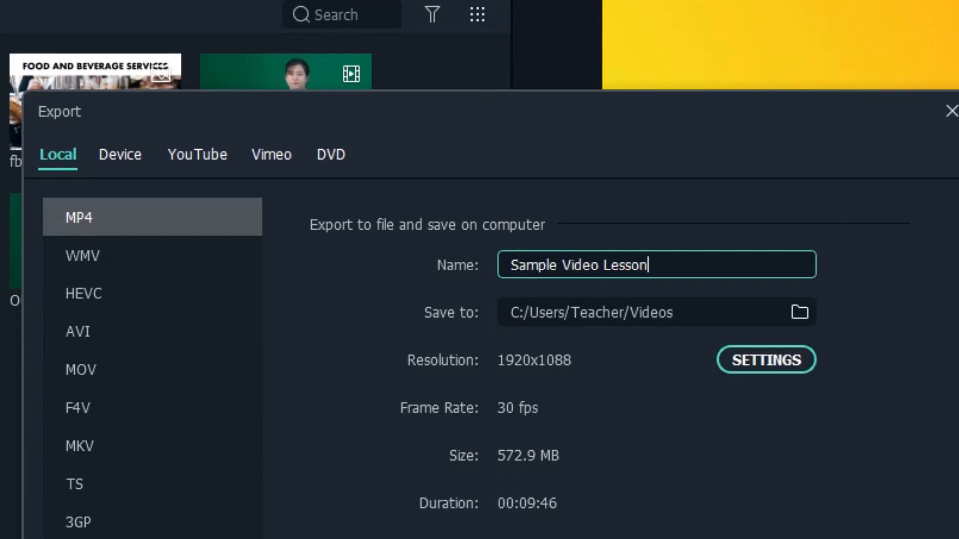
click(800, 312)
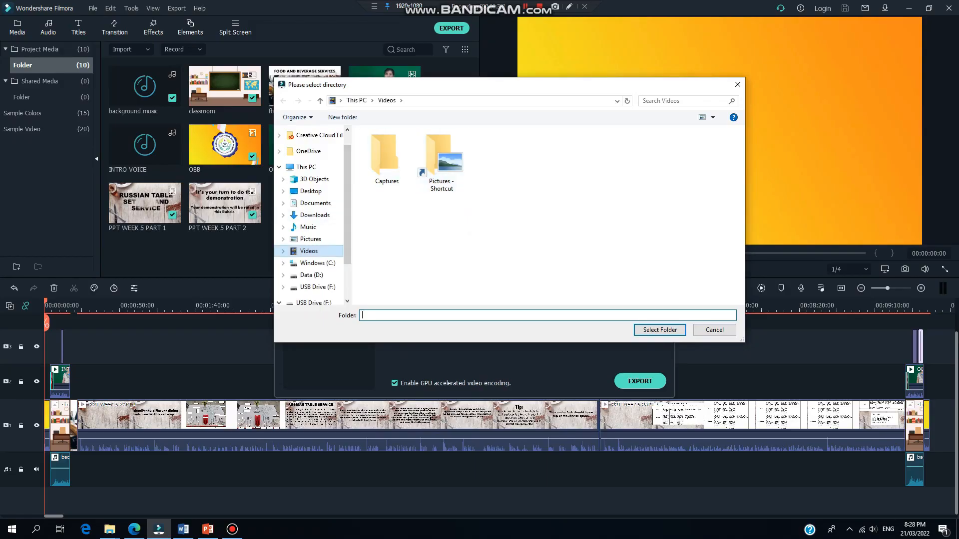
key(Return)
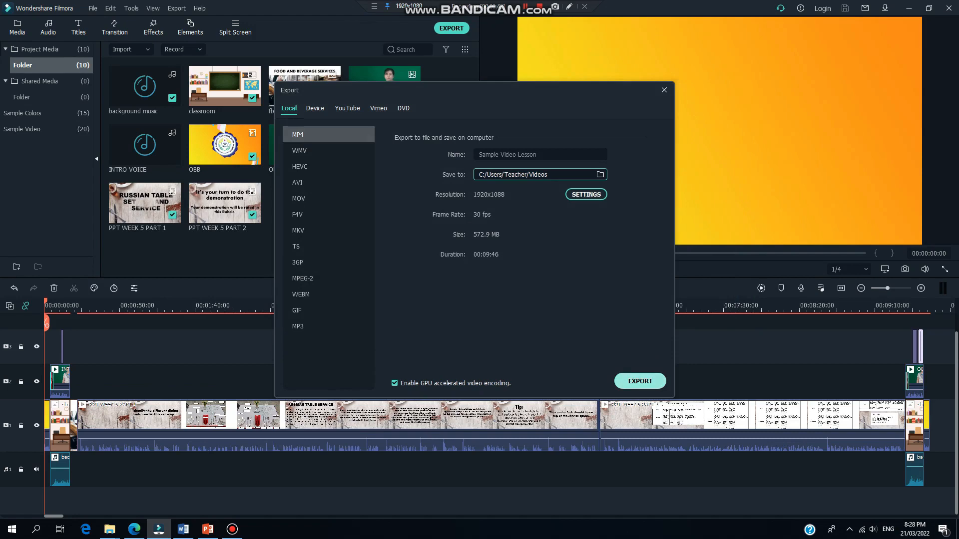
click(640, 382)
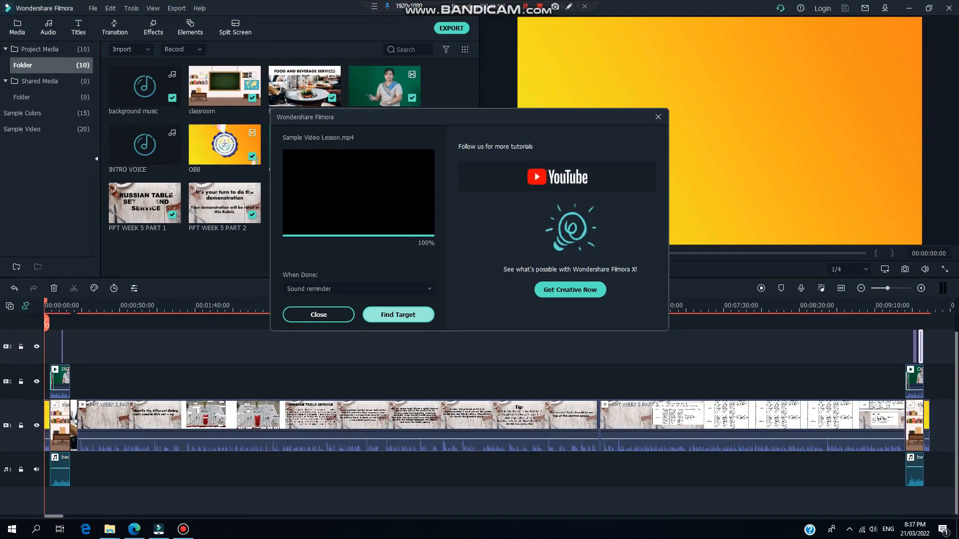
Step: Locate the exported Sample Video Lesson file in its folder and play it in the media player
click(398, 314)
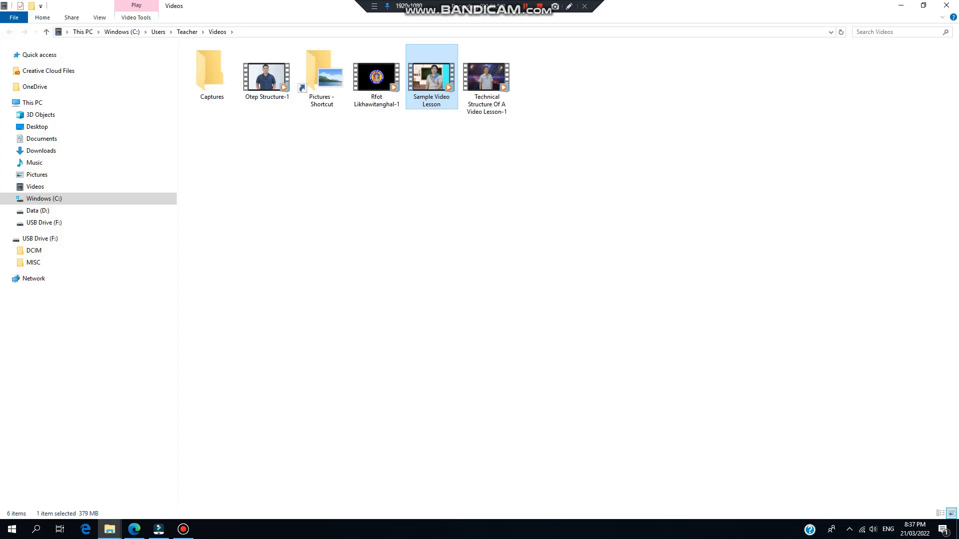
double_click(431, 77)
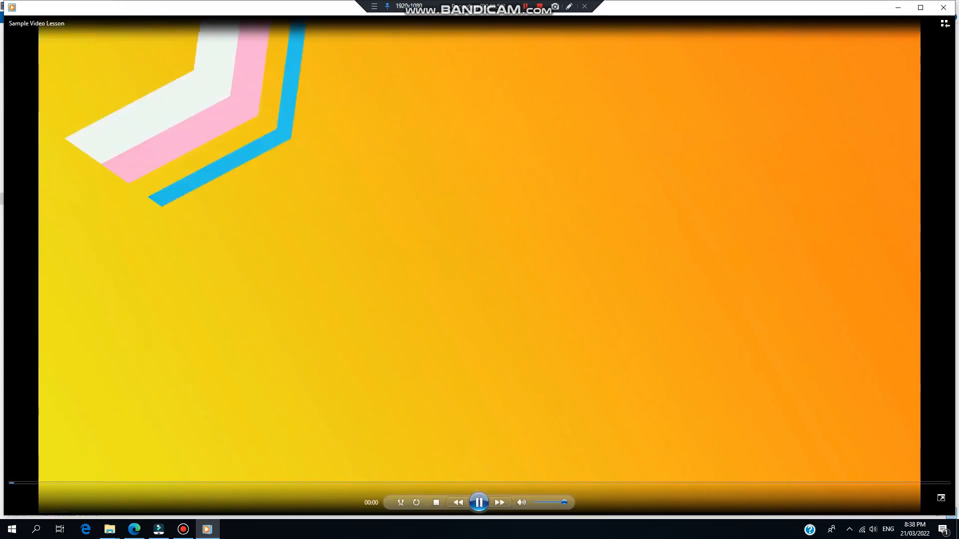